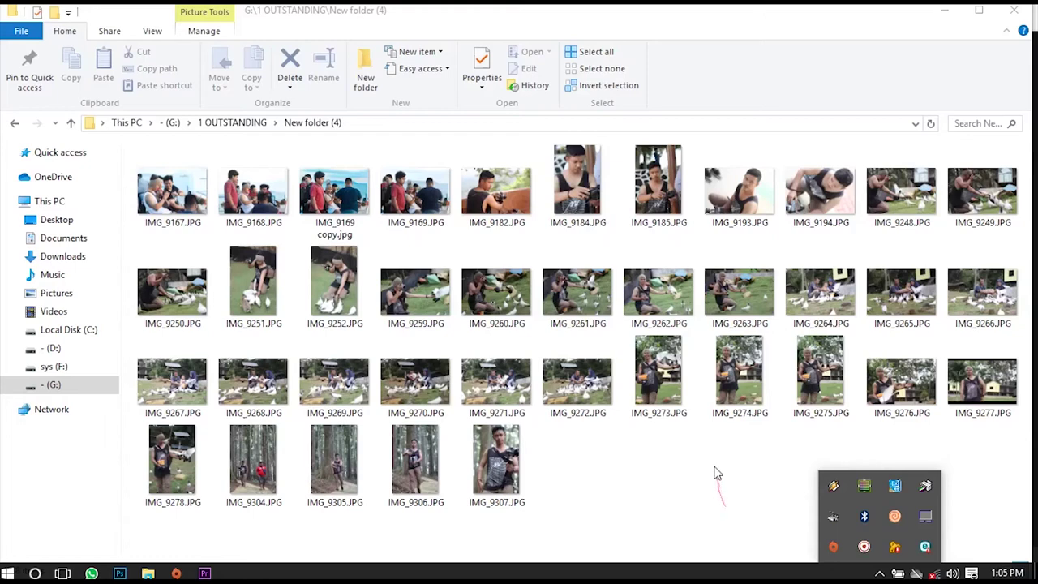
Open IMG_9185.JPG in Picasa Photo Viewer
click(616, 279)
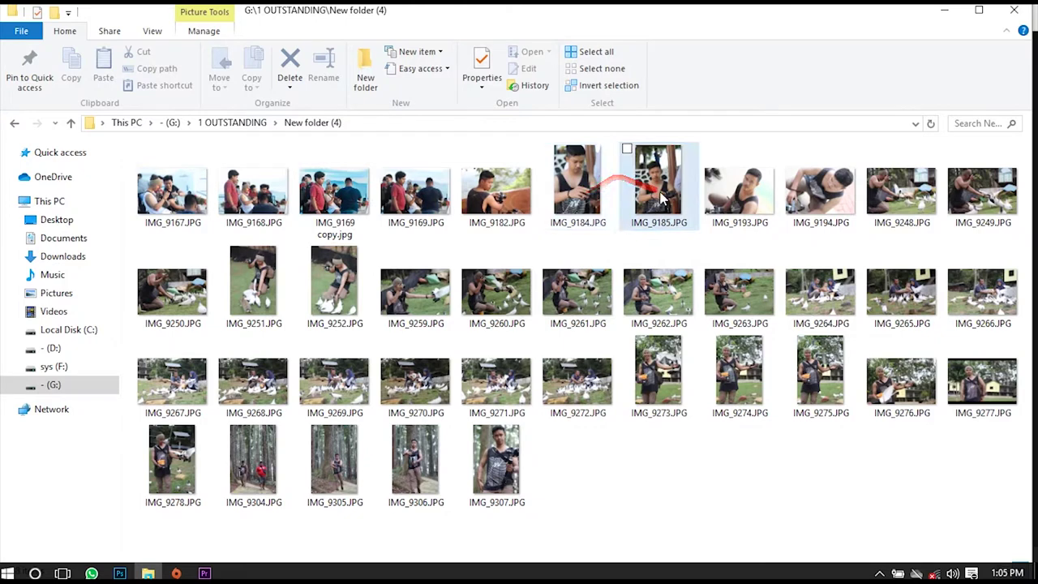
mouse_move(658, 182)
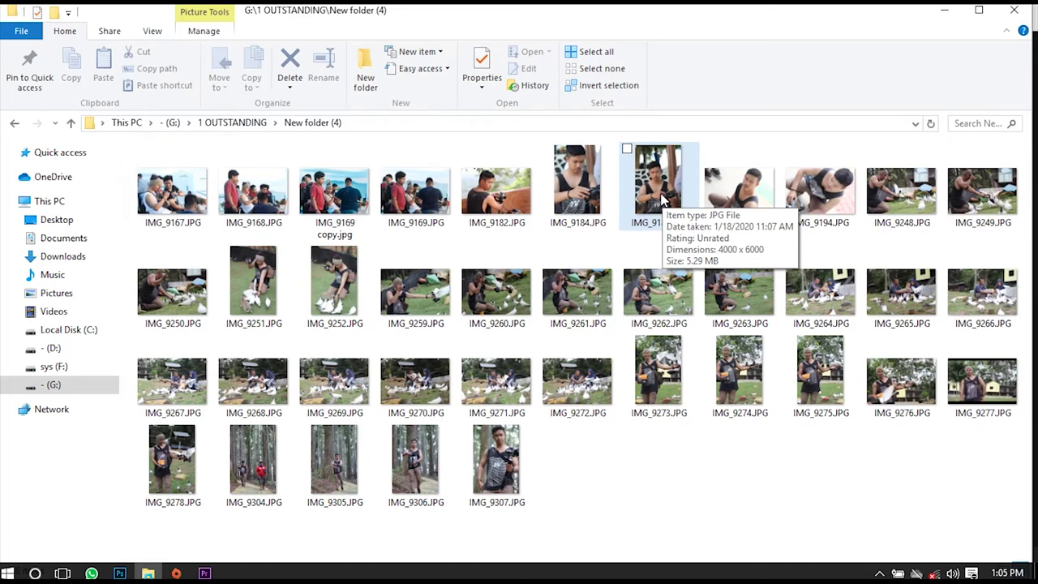
double_click(661, 199)
scroll(535, 231, up, 2)
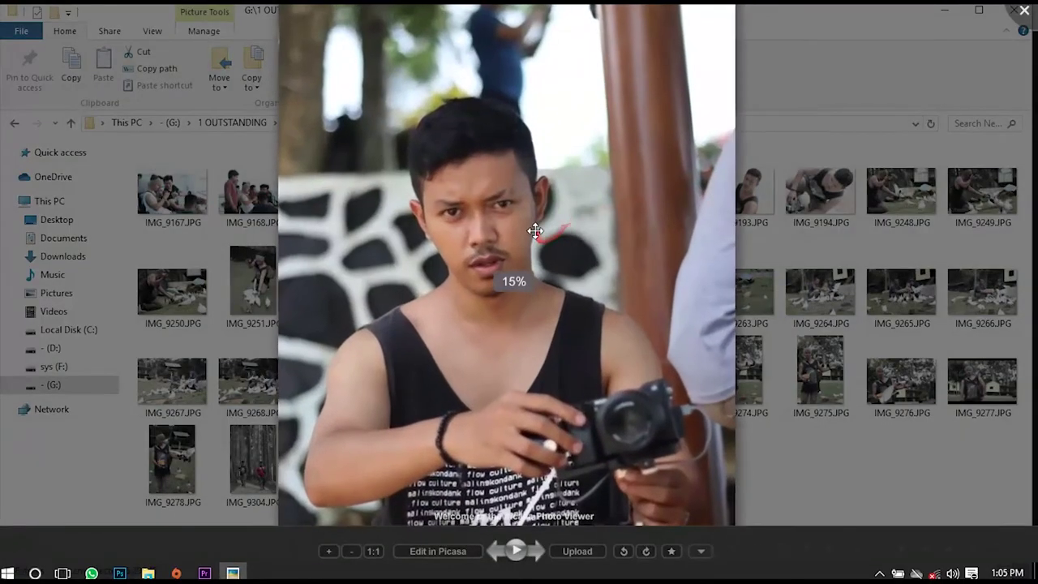
scroll(535, 231, down, 2)
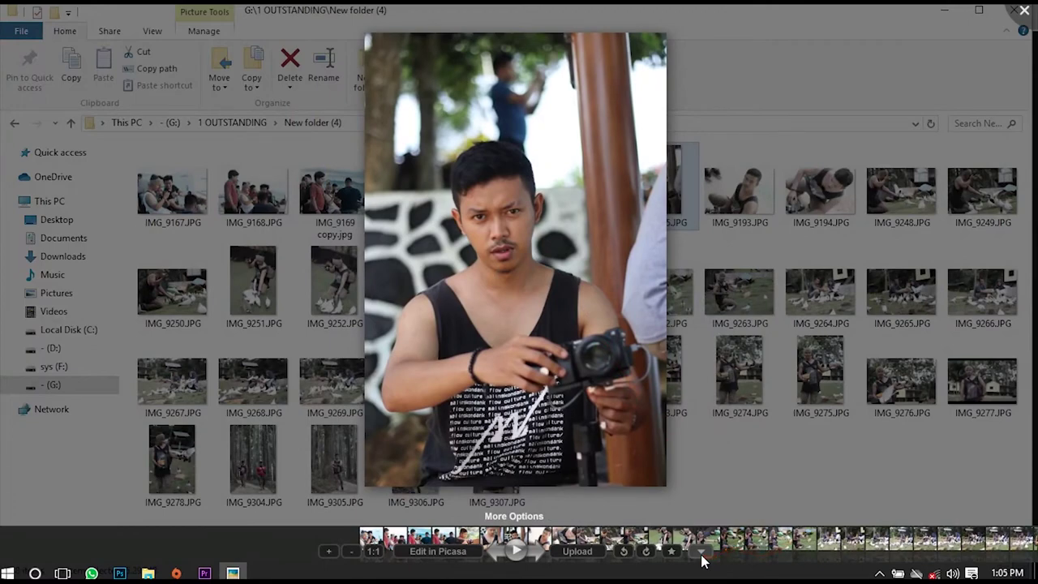
Zoom in on the portrait to inspect the facial skin up close
click(702, 553)
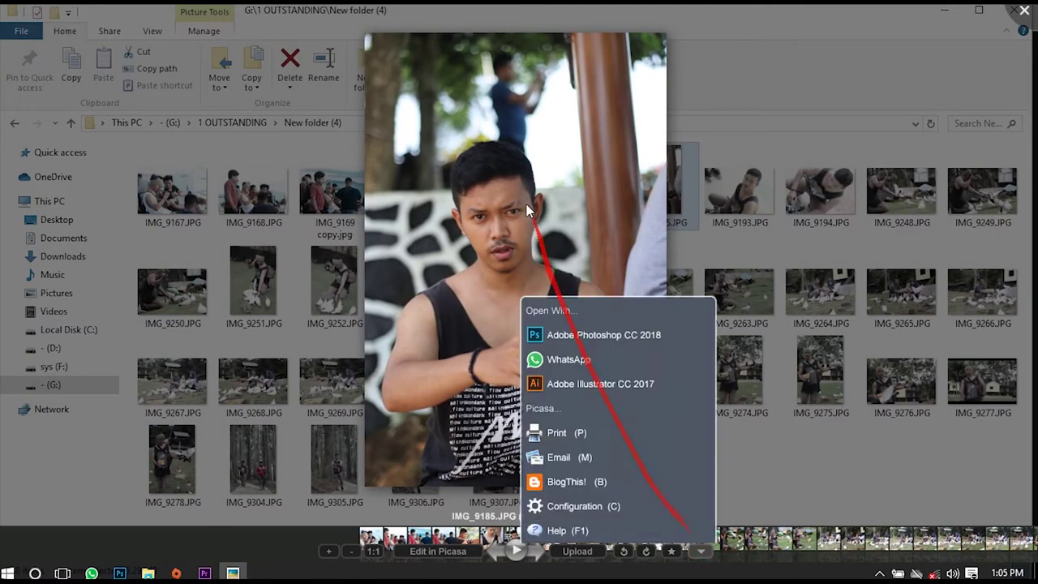
scroll(492, 243, up, 2)
scroll(525, 235, up, 1)
scroll(503, 219, up, 2)
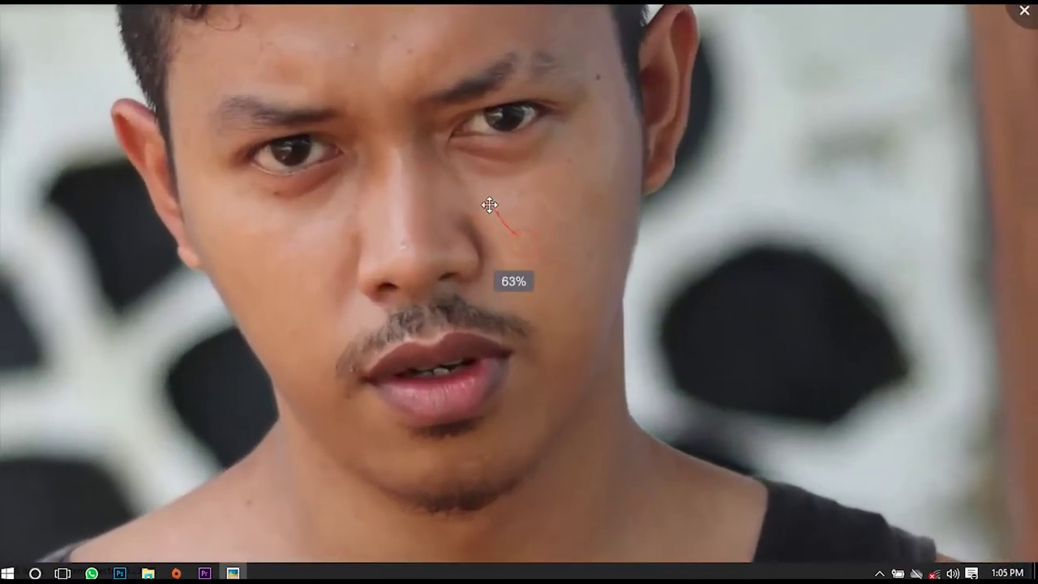
scroll(529, 225, up, 1)
scroll(492, 224, up, 1)
scroll(492, 225, up, 1)
scroll(497, 222, down, 1)
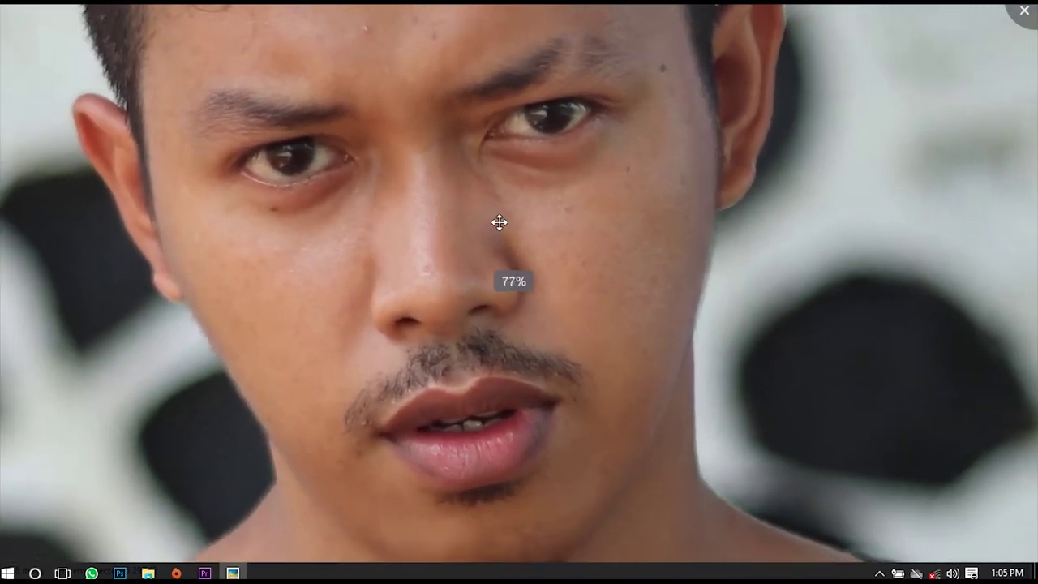
scroll(519, 198, down, 2)
scroll(412, 23, up, 1)
scroll(398, 81, up, 1)
scroll(366, 111, up, 1)
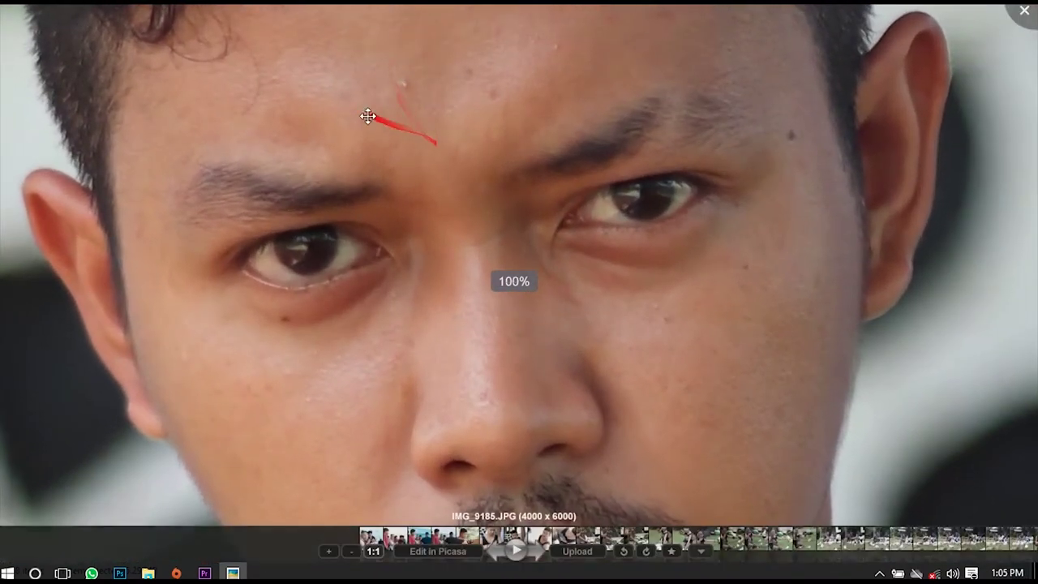
scroll(457, 166, up, 2)
scroll(463, 204, up, 2)
scroll(532, 202, up, 1)
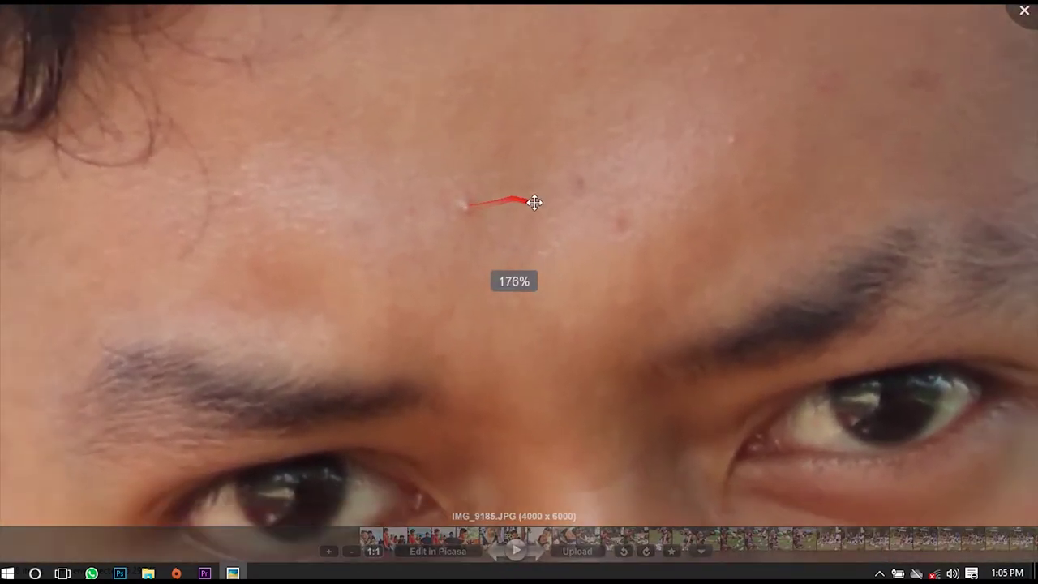
scroll(701, 122, down, 4)
scroll(688, 248, down, 3)
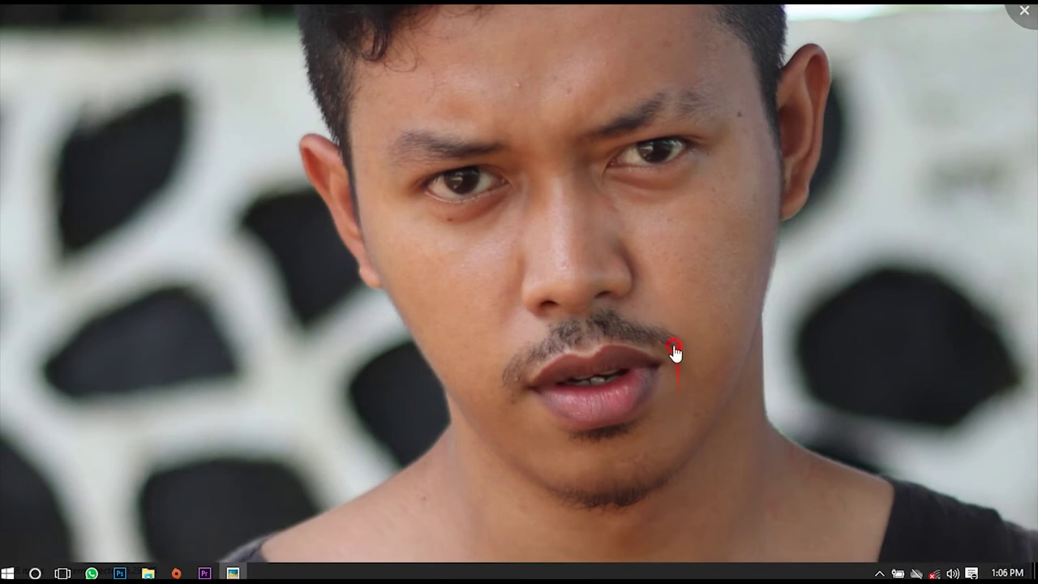
Pan over the chest and face, then open the photo with Adobe Photoshop CC 2018
drag(672, 347, 657, 259)
drag(649, 221, 665, 339)
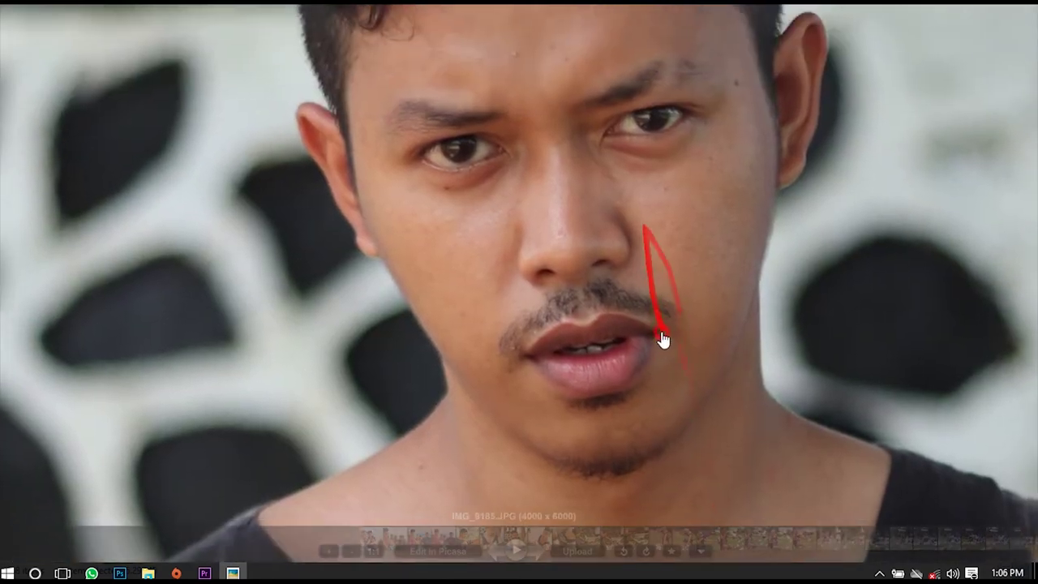
click(702, 554)
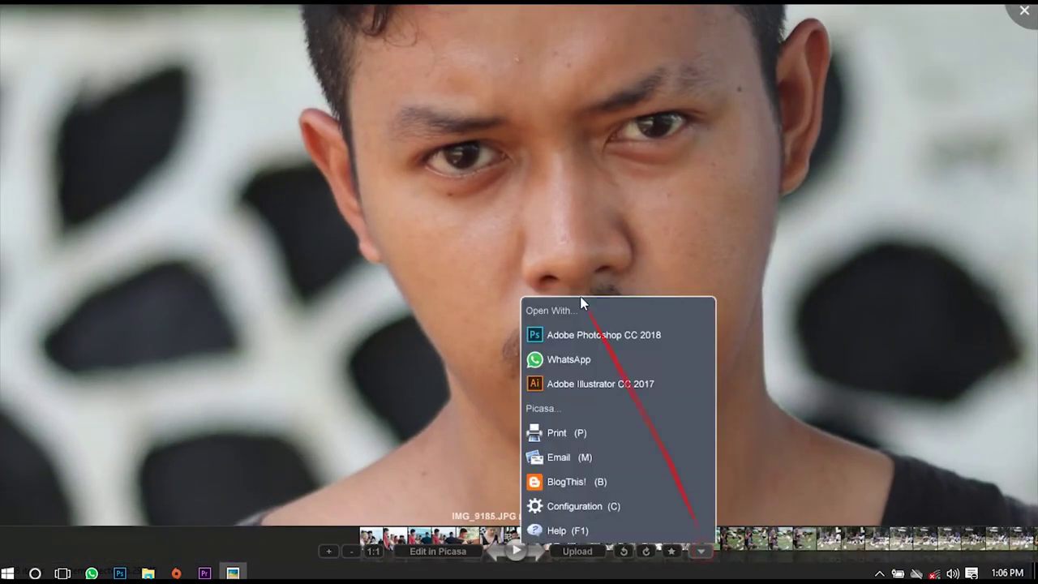
click(611, 336)
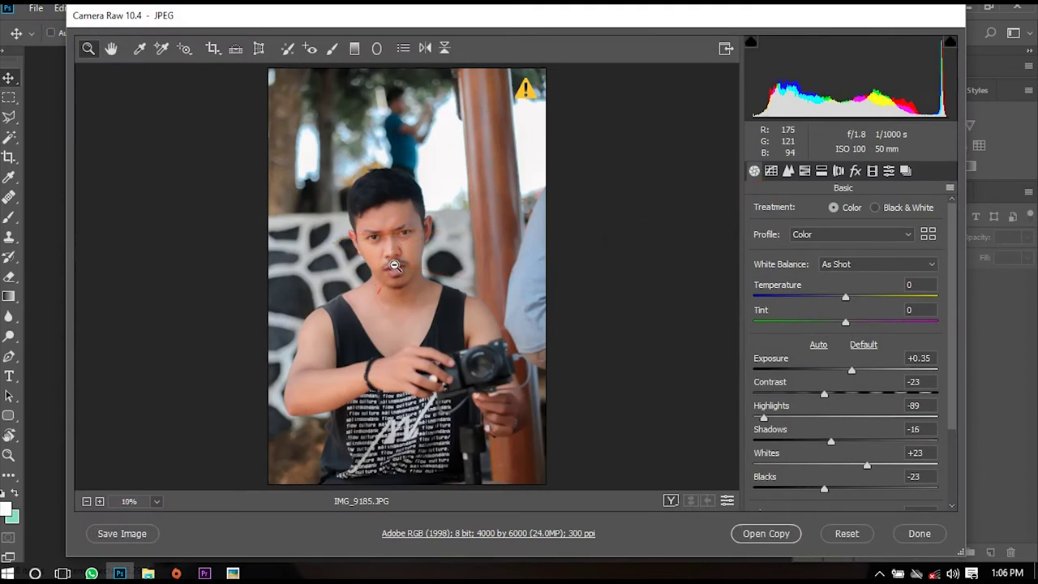
Zoom into the face and reset all Basic tone sliders to Default (0)
drag(370, 172, 440, 334)
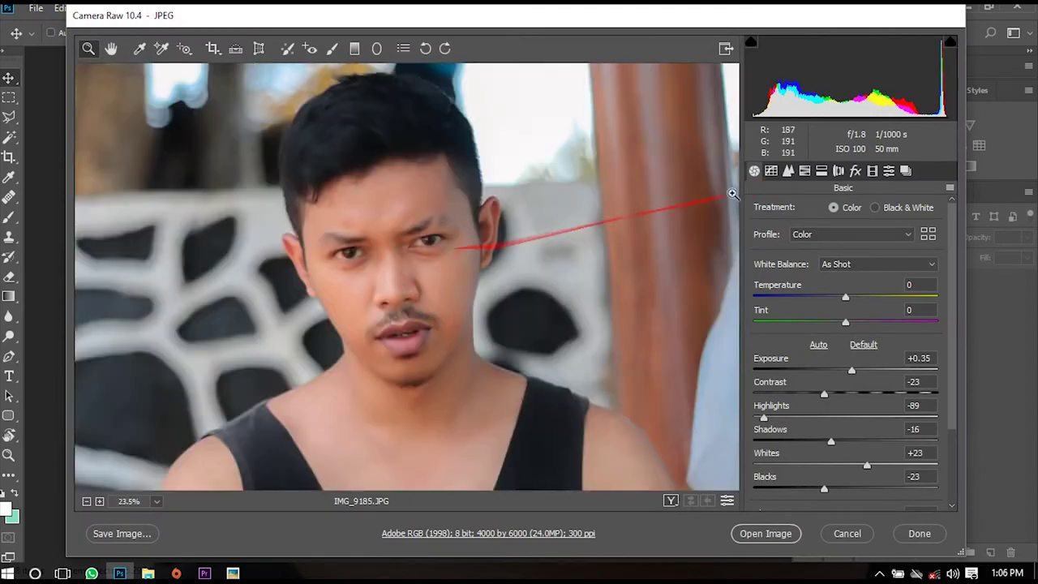
click(861, 347)
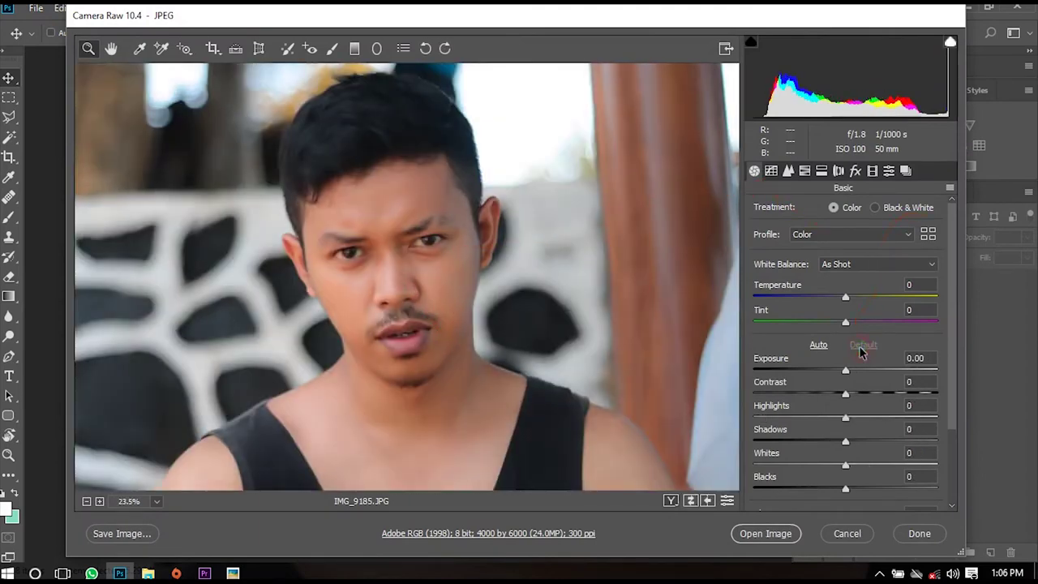
click(787, 171)
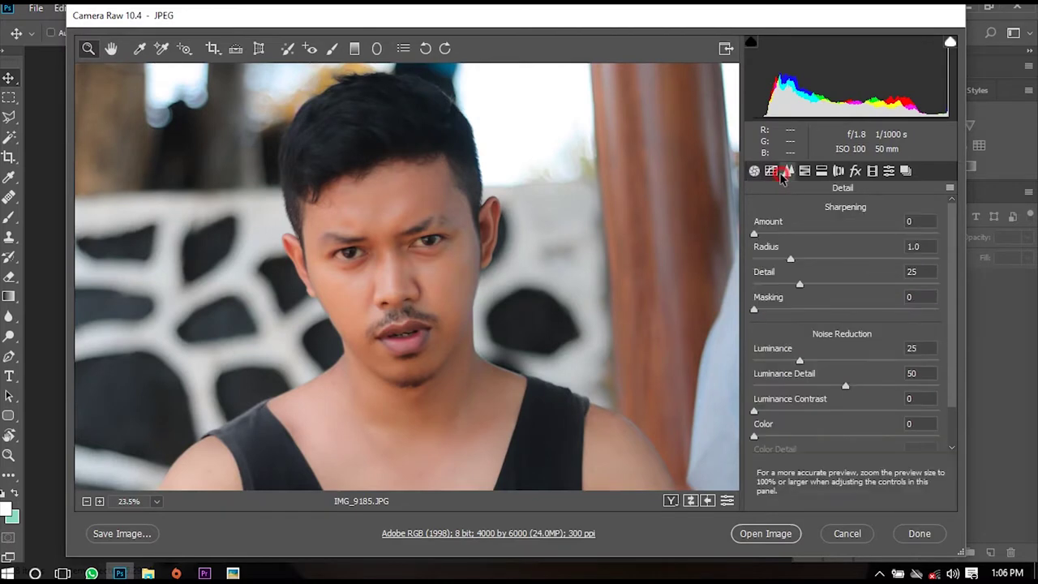
click(771, 171)
click(788, 172)
Set Luminance noise reduction to 0, sharpening Radius to 0.5 and Detail to 0
click(776, 347)
text(0)
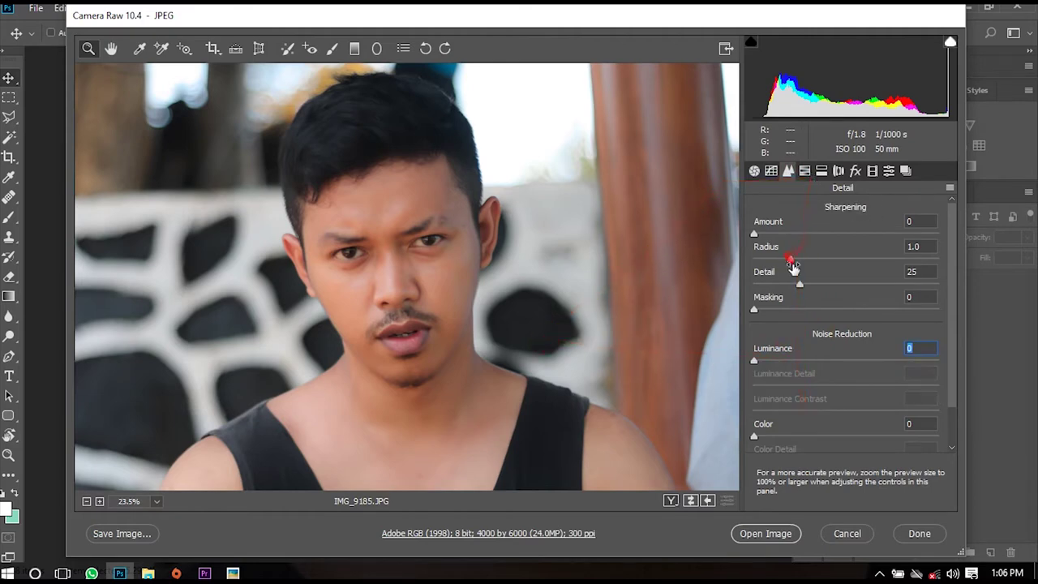
drag(784, 261, 751, 260)
drag(799, 284, 741, 284)
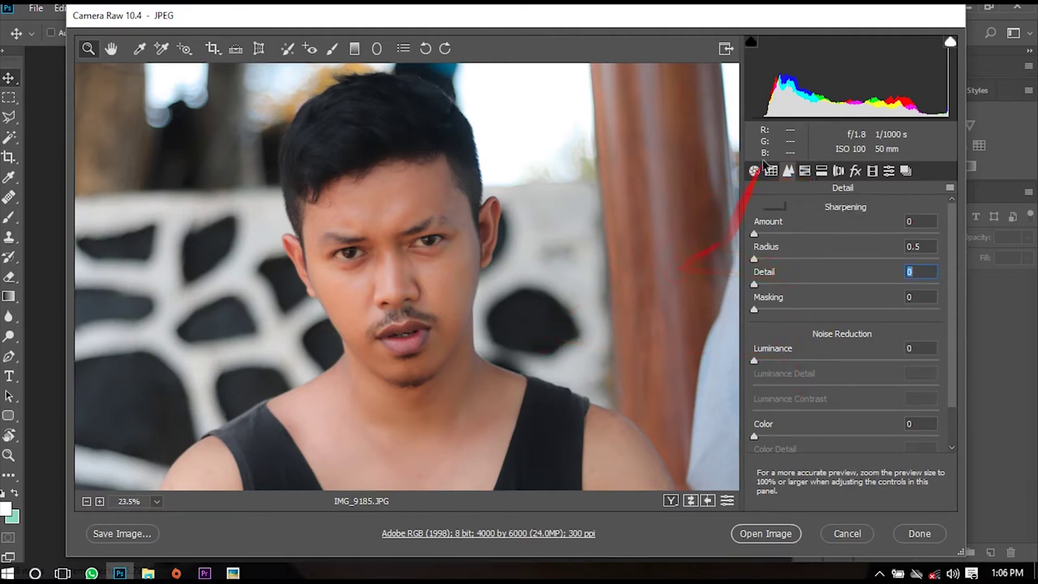
click(804, 171)
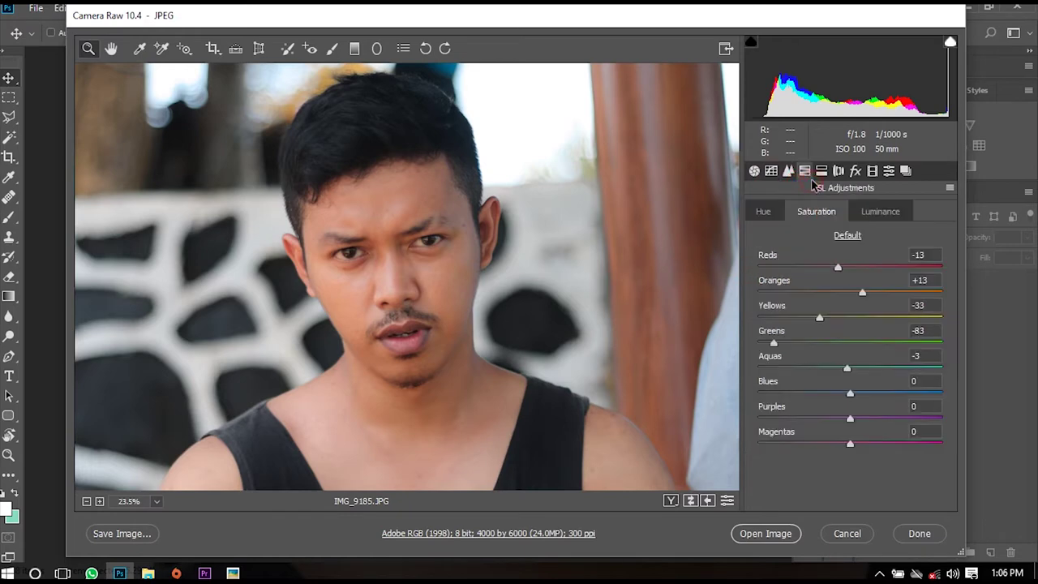
Reset the HSL Saturation, Hue and Luminance values to zero
click(847, 235)
click(765, 212)
click(847, 236)
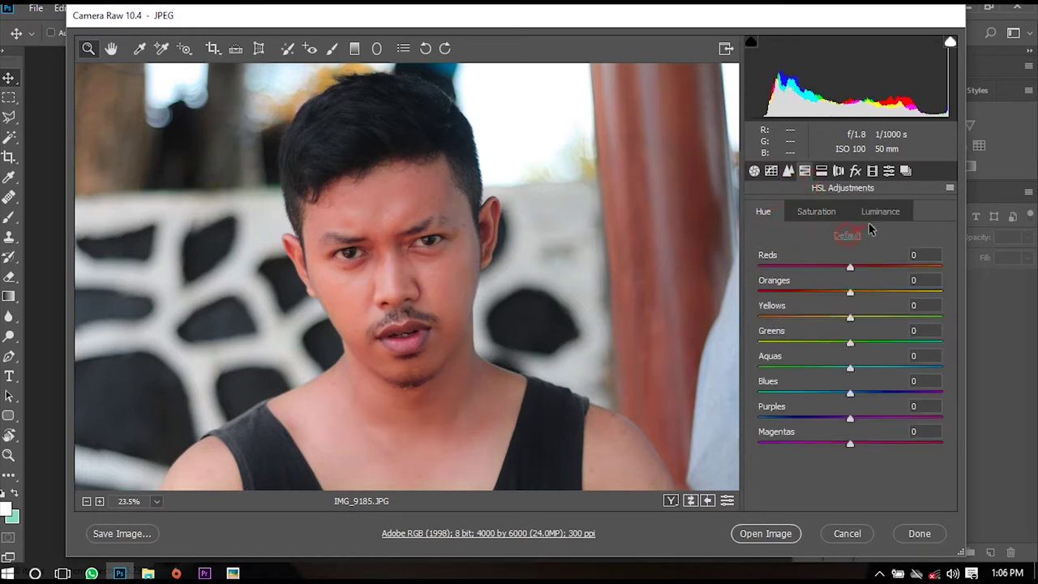
click(879, 211)
click(845, 236)
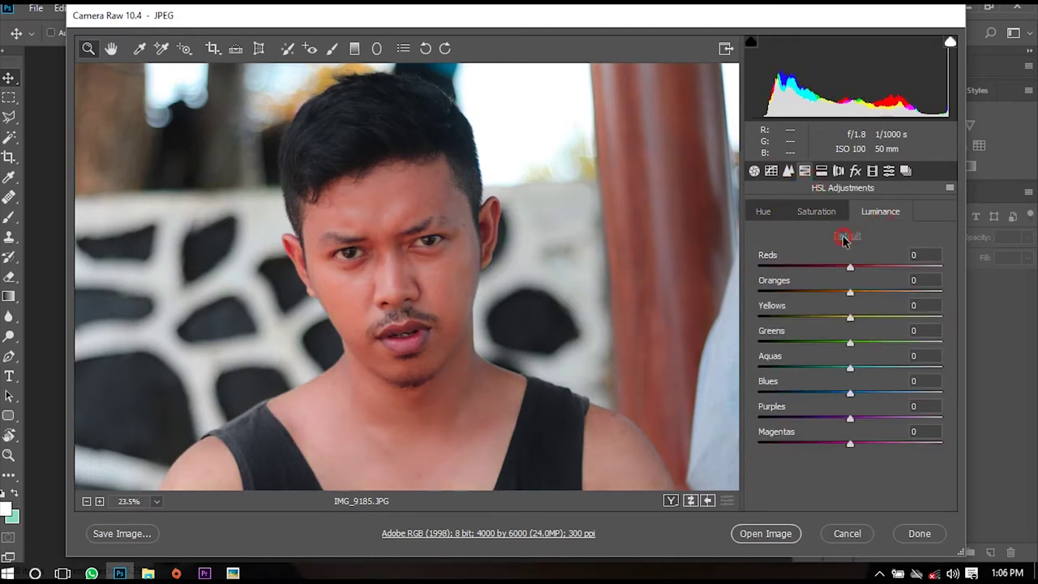
Set the Camera Calibration Red, Green and Blue Primary hue and saturation to 0
click(822, 171)
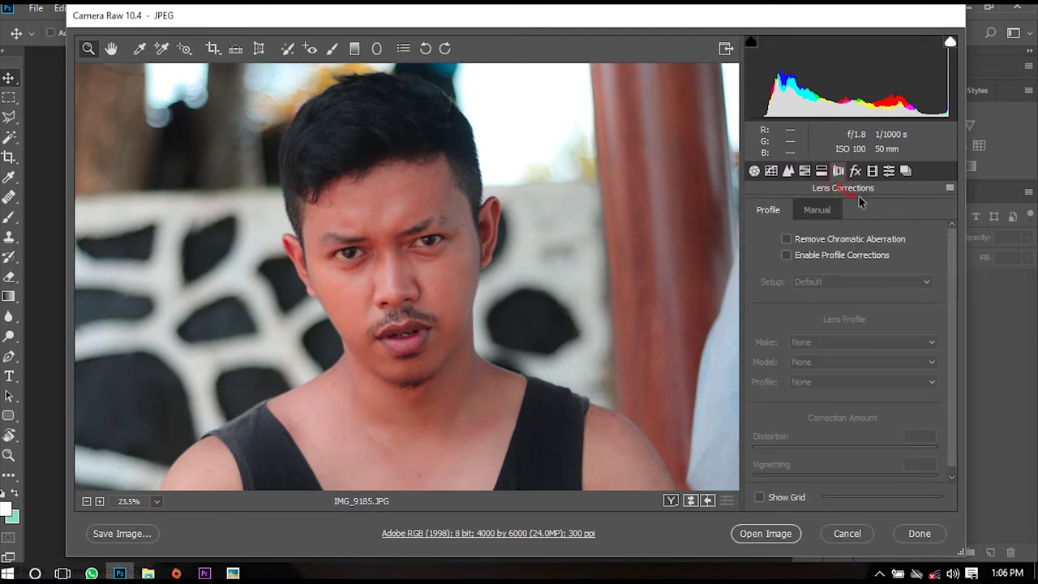
click(856, 171)
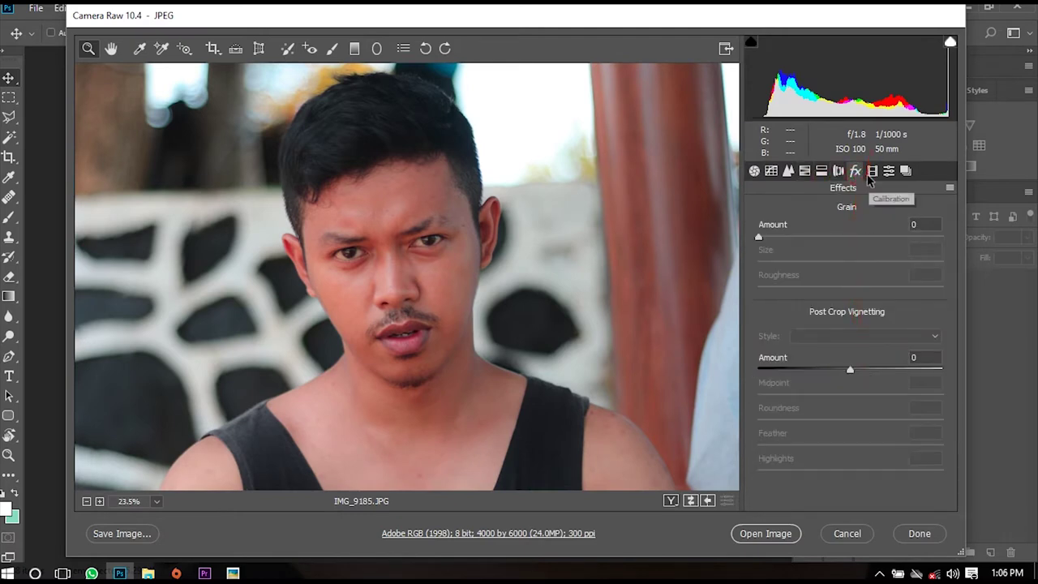
click(872, 171)
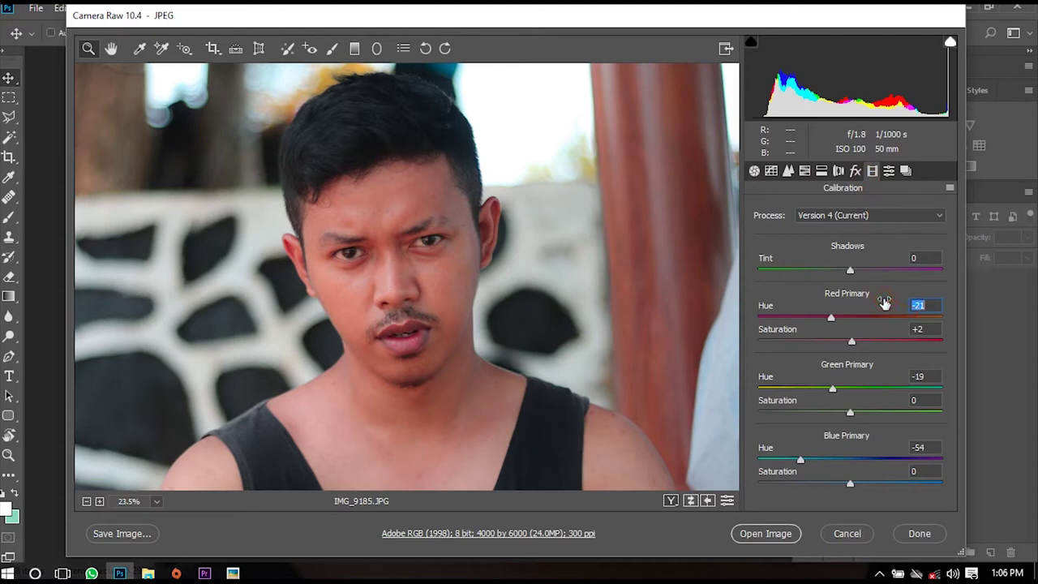
text(0)
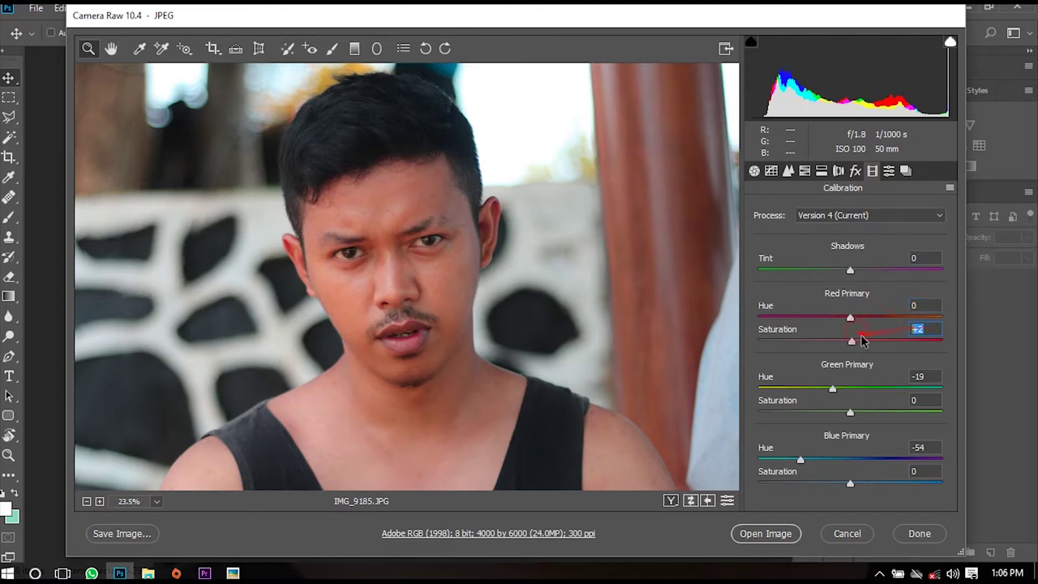
text(0)
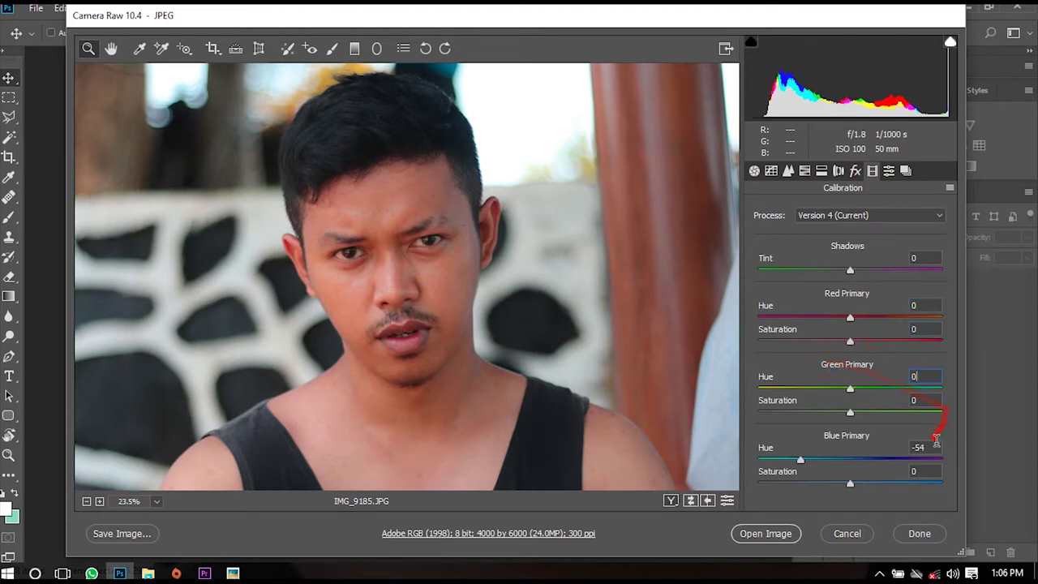
click(933, 448)
text(0)
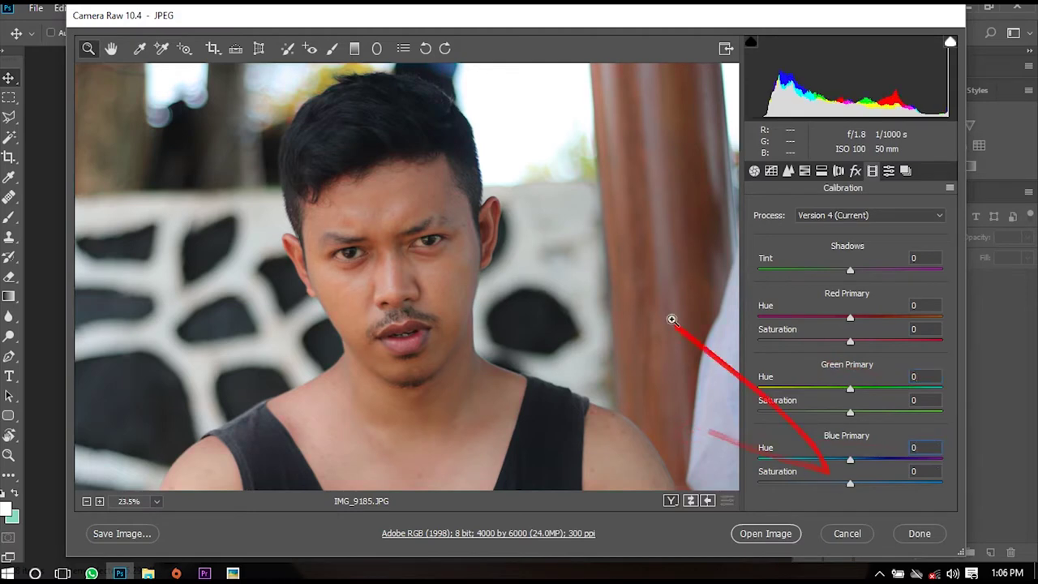
Zoom in on the forehead blemish, zoom back out to the whole face, and show Basic
drag(288, 175, 502, 405)
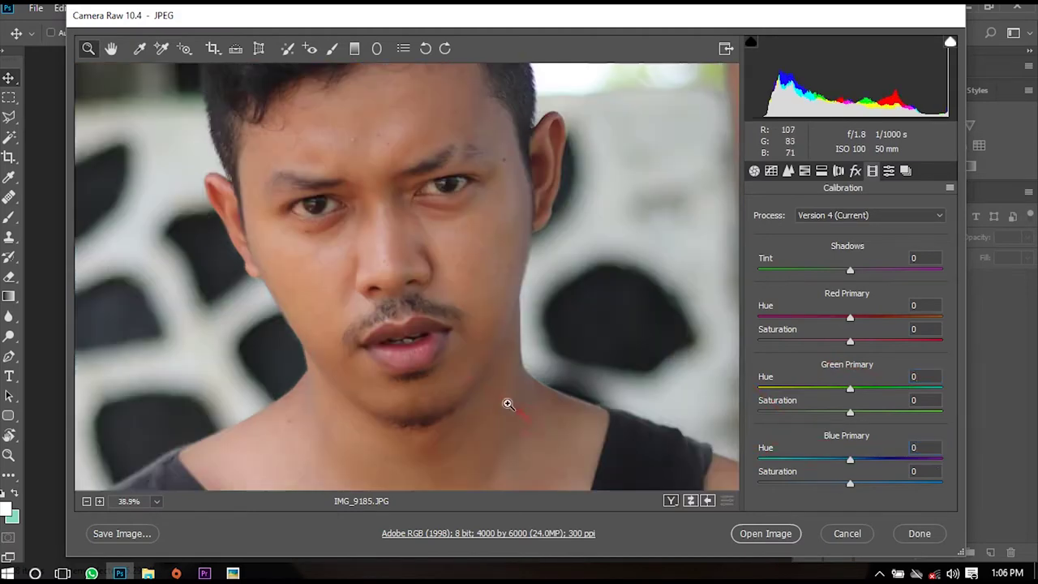
click(387, 165)
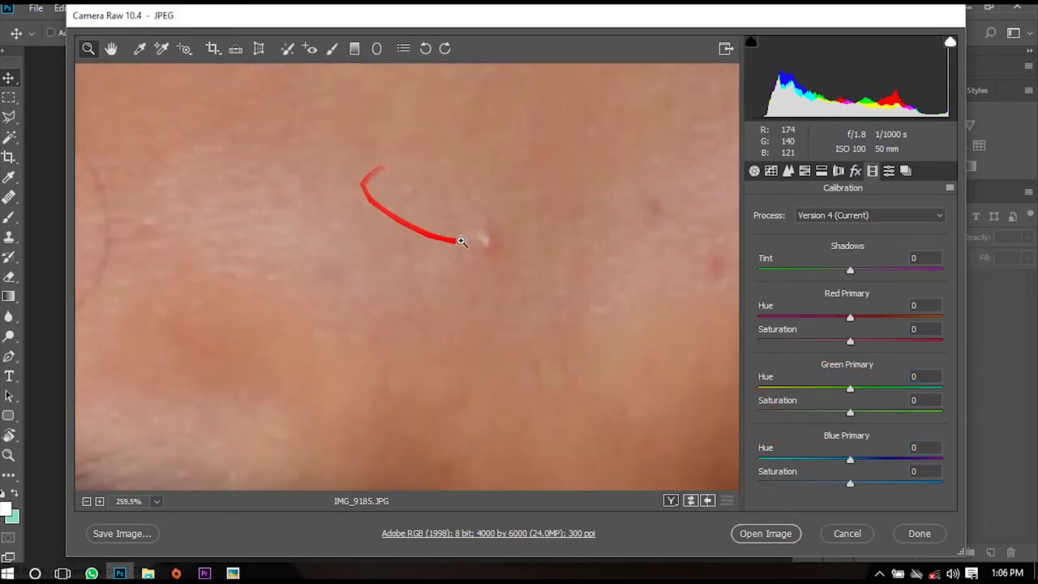
alt+click(470, 292)
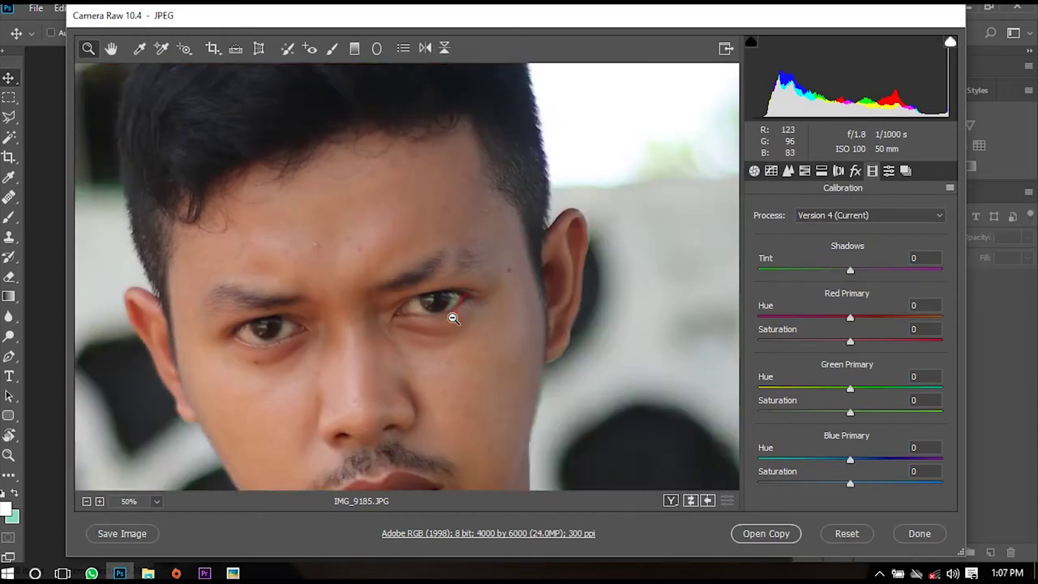
alt+click(466, 296)
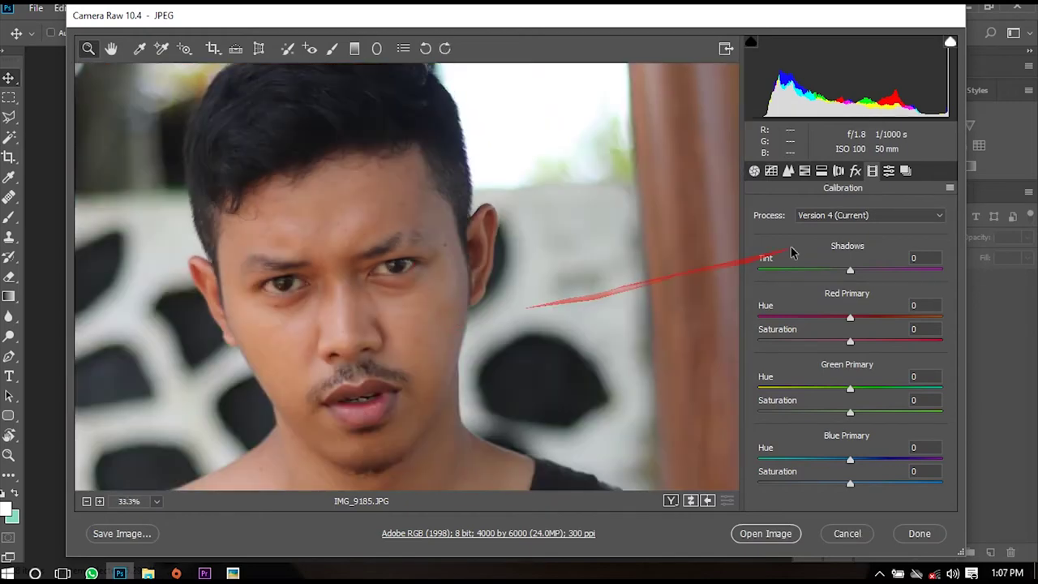
click(754, 170)
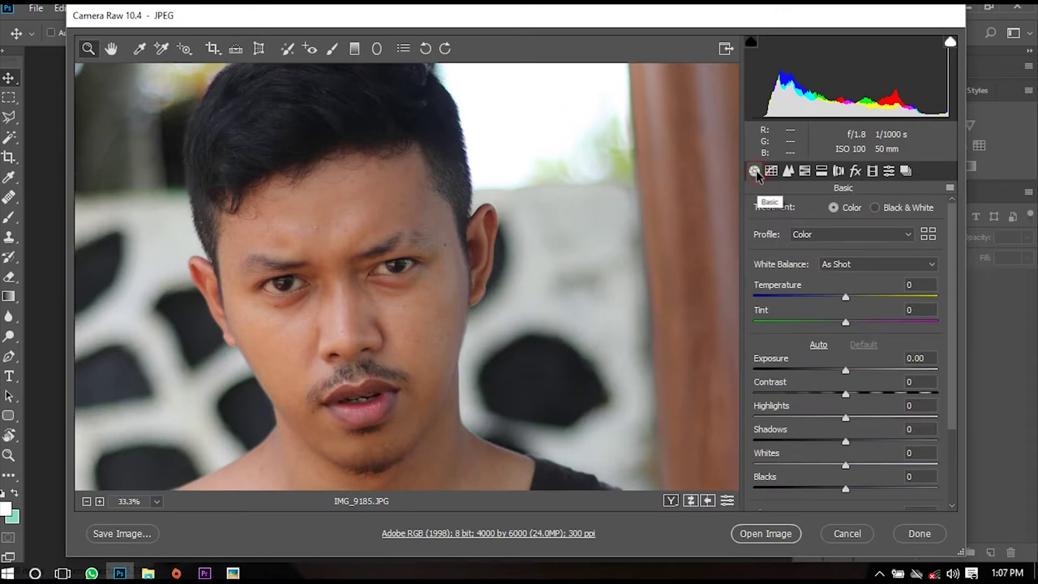
Reposition the Camera Raw window and set Luminance noise reduction to 57 to smooth the skin
drag(517, 21, 601, 24)
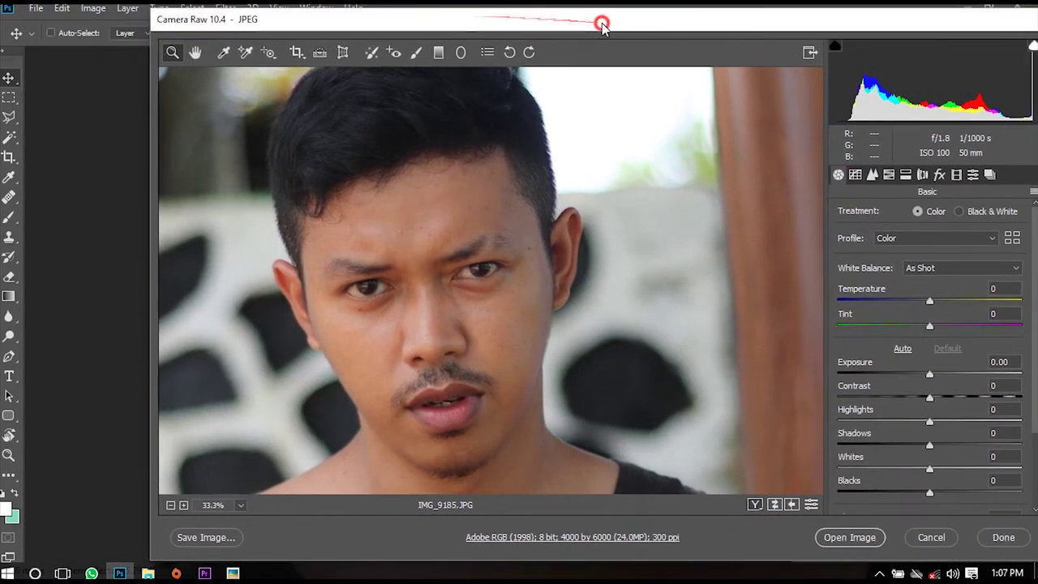
drag(755, 25, 714, 22)
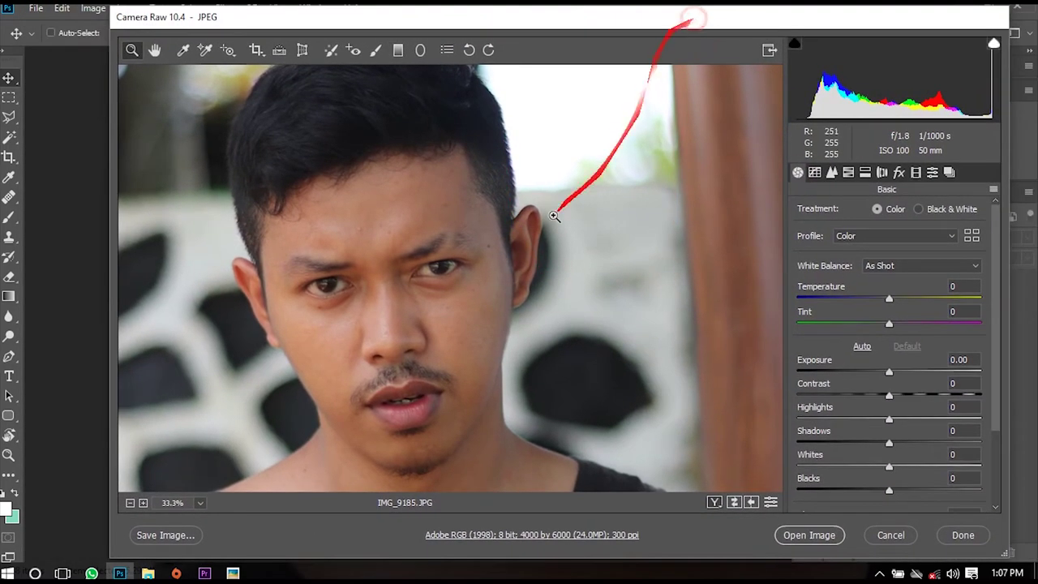
alt+click(510, 312)
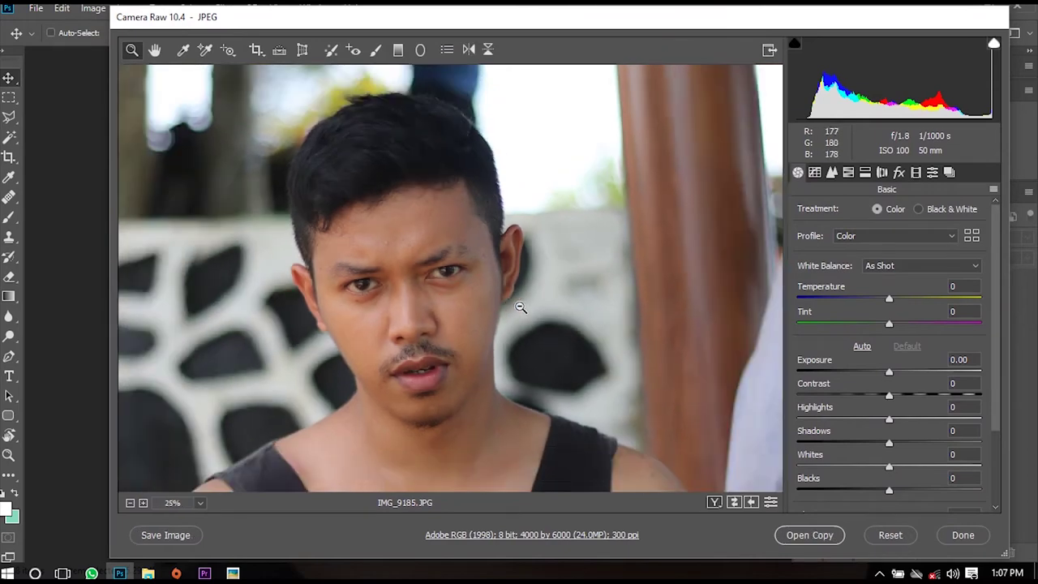
scroll(377, 224, up, 1)
scroll(377, 220, up, 1)
scroll(417, 300, up, 1)
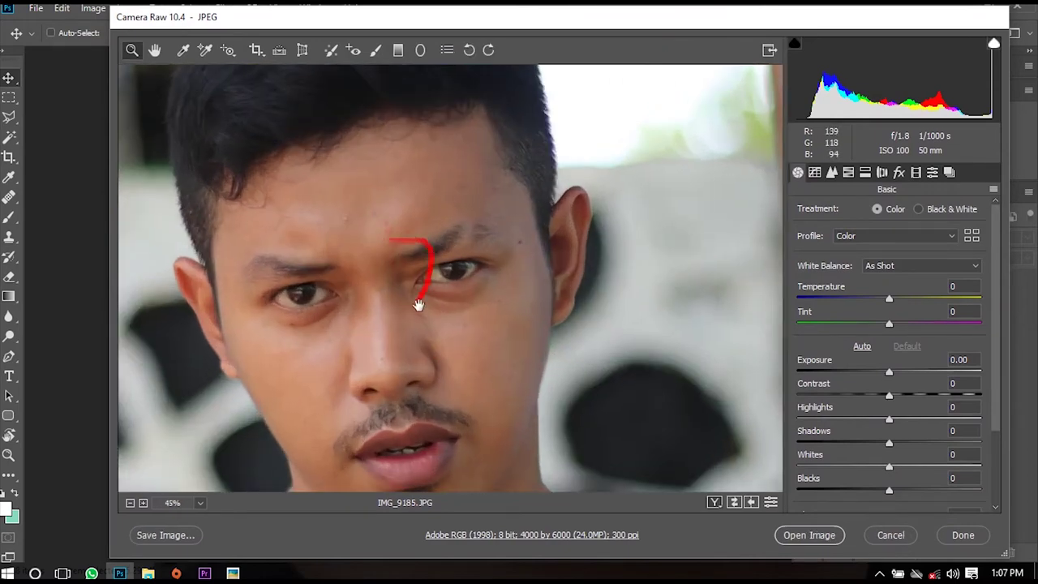
scroll(586, 244, up, 1)
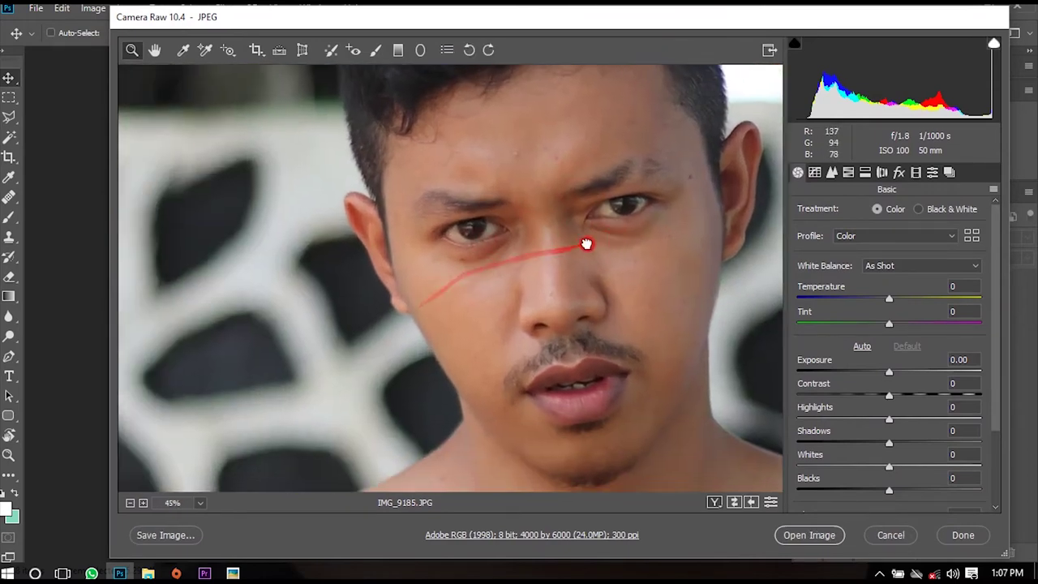
click(833, 174)
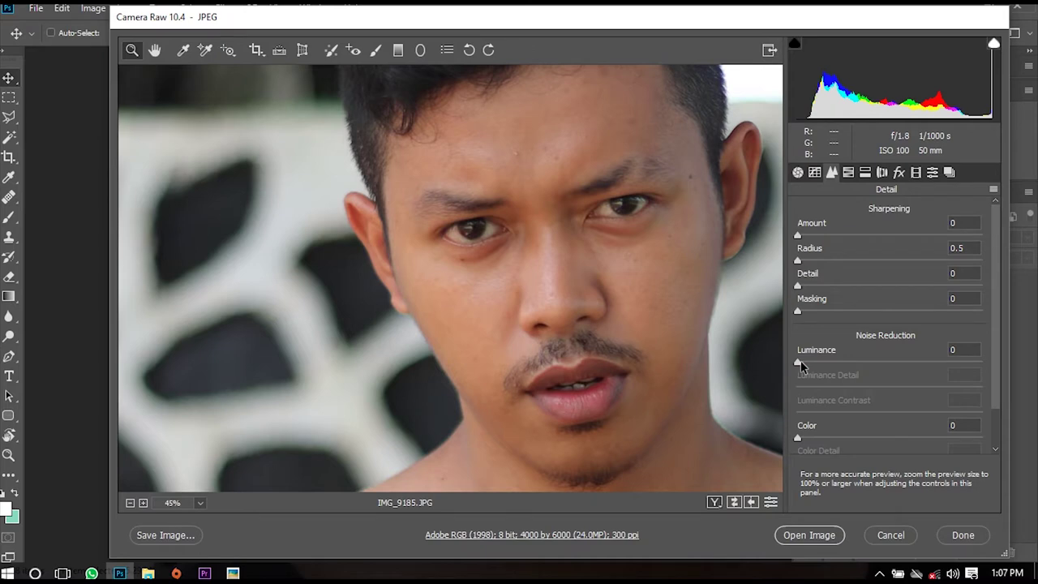
drag(799, 362, 846, 361)
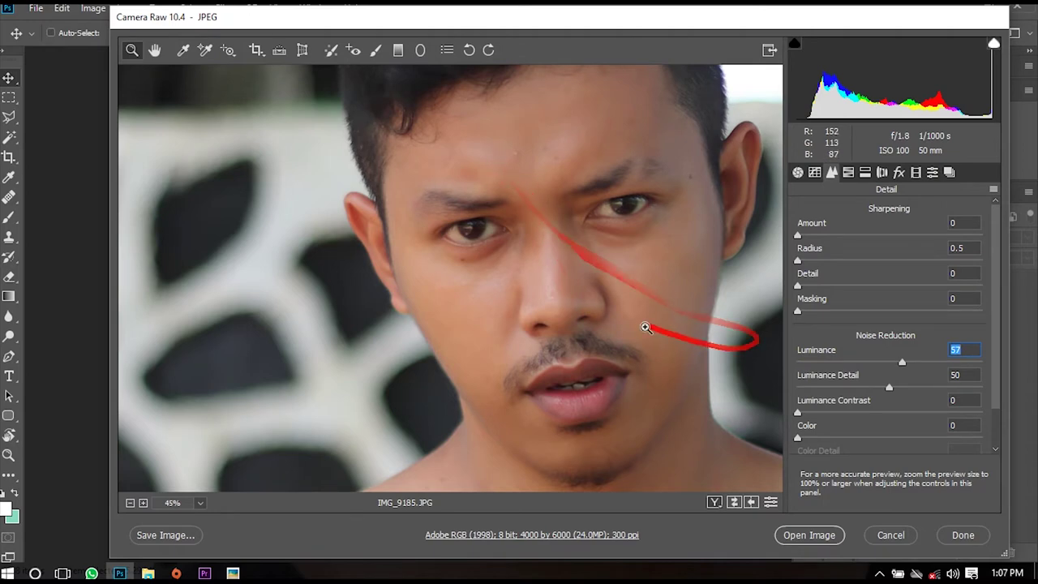
Raise Exposure to +0.15 and open the image in Photoshop
alt+click(535, 262)
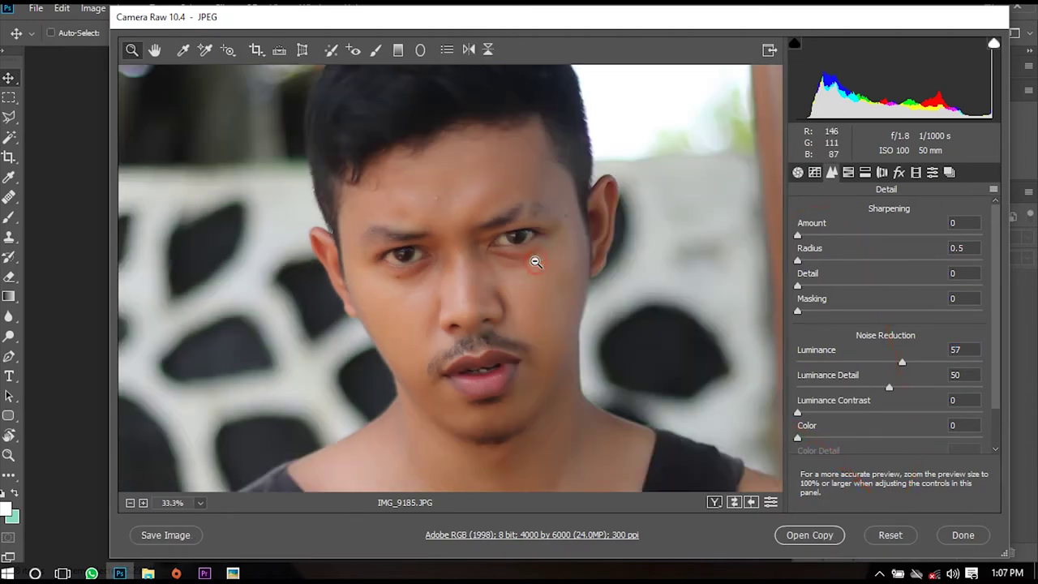
click(797, 172)
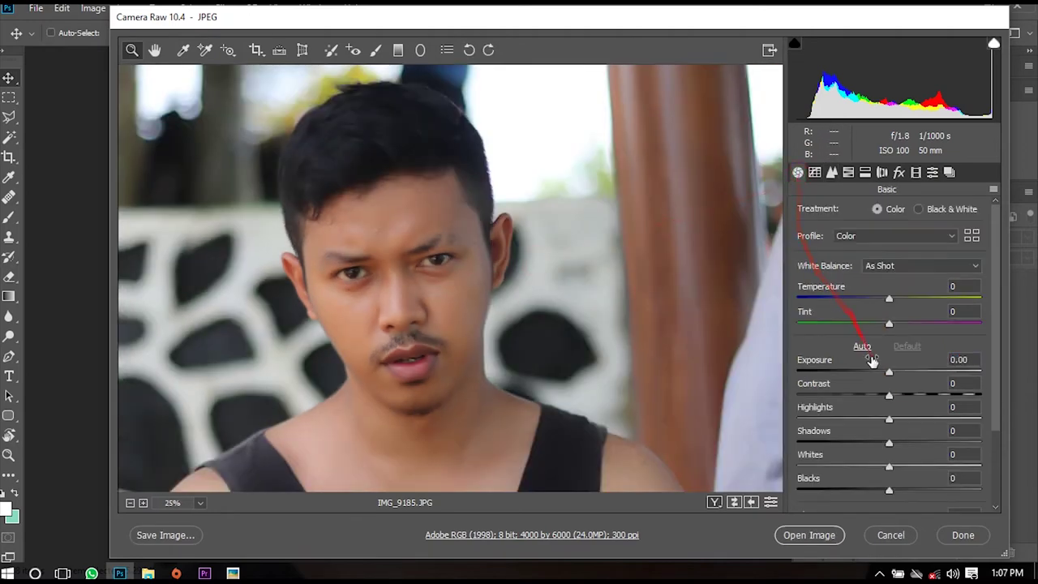
drag(888, 372, 891, 370)
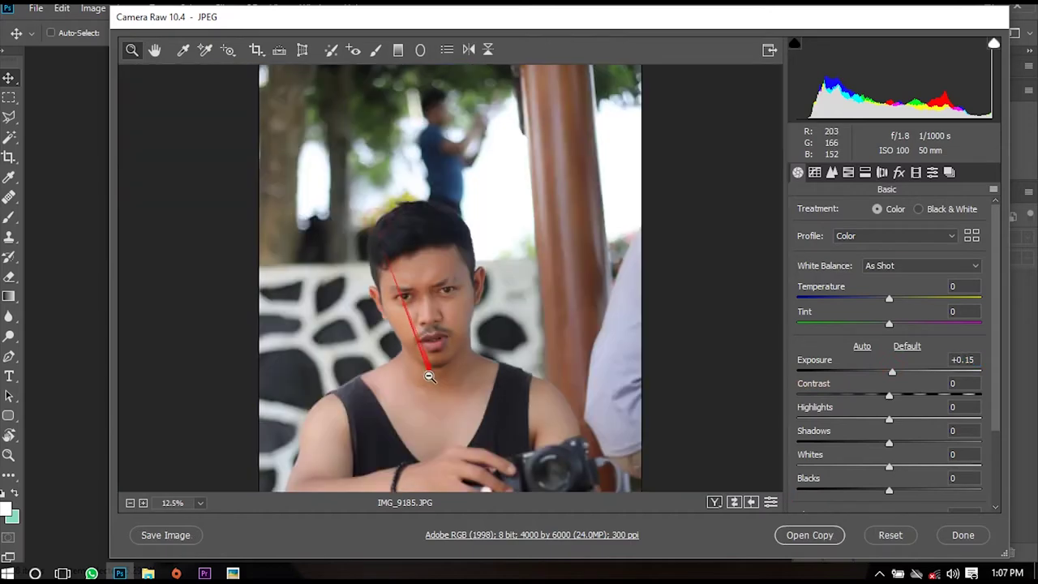
key(ctrl+0)
mouse_move(357, 207)
mouse_down()
mouse_move(508, 405)
mouse_move(543, 398)
mouse_move(491, 190)
mouse_up()
mouse_move(529, 381)
mouse_down()
mouse_move(517, 313)
mouse_move(530, 347)
mouse_up()
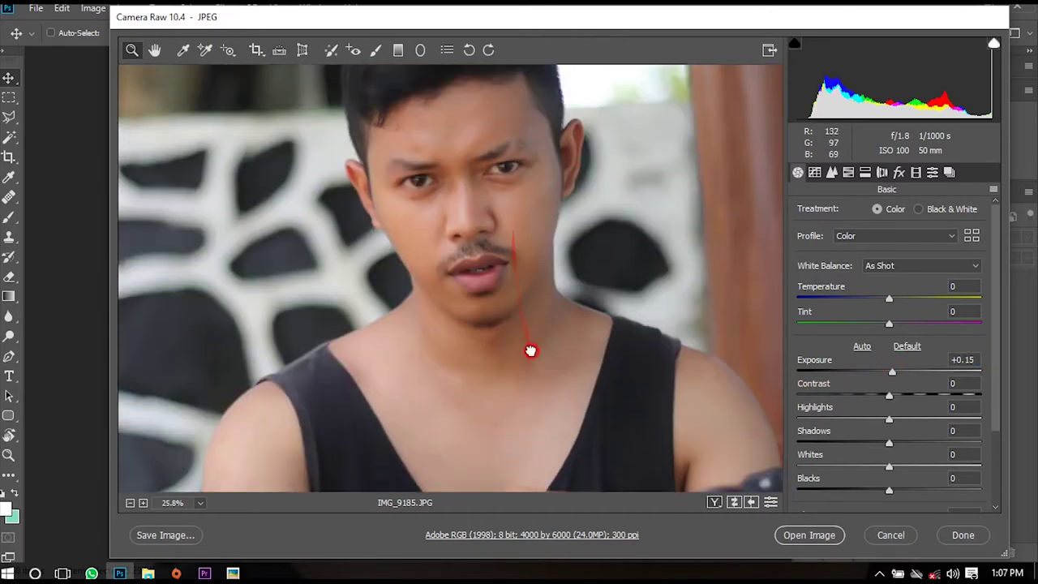
drag(510, 251, 510, 324)
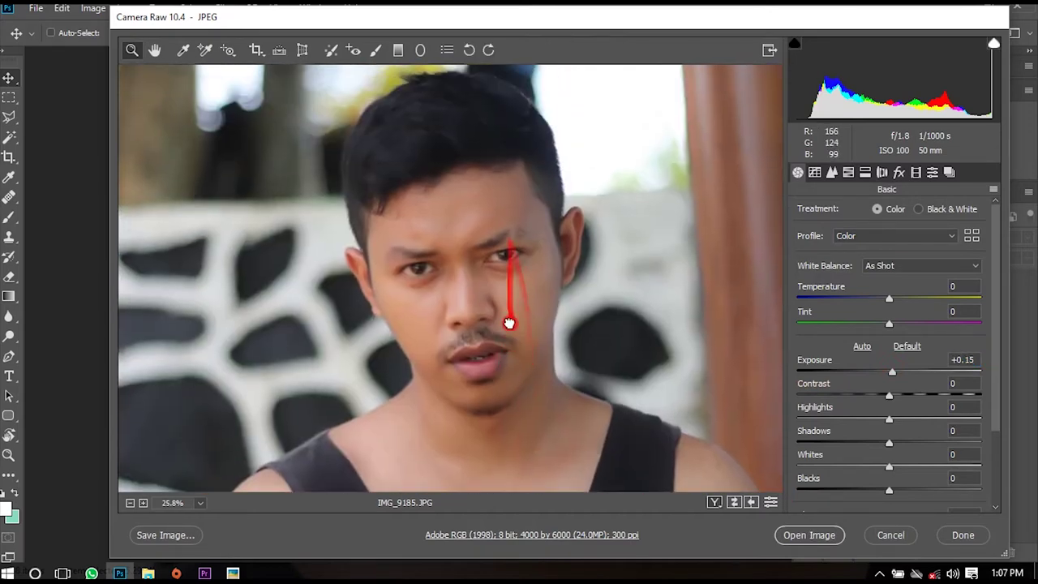
click(809, 536)
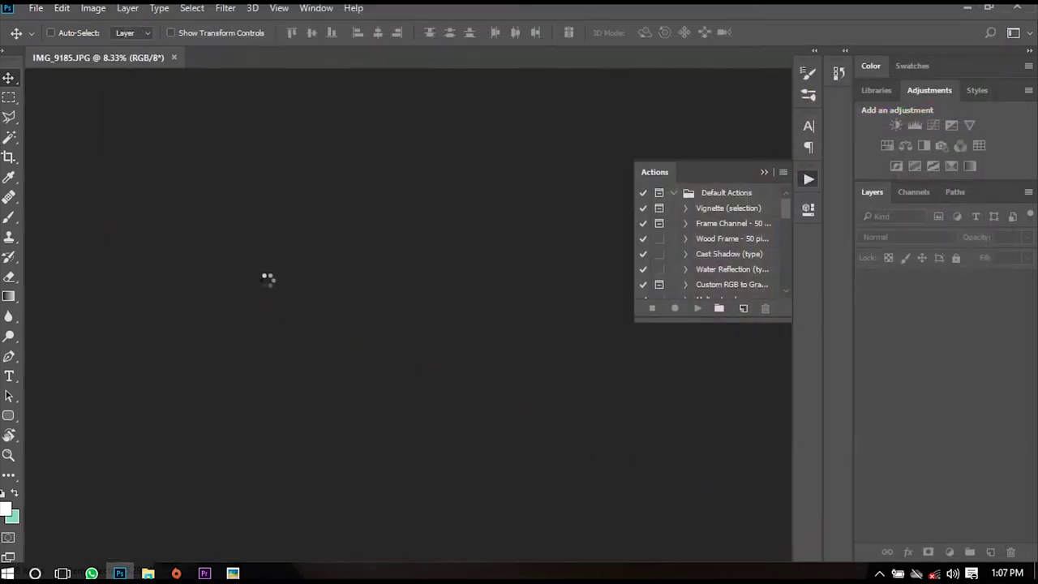
Duplicate the Background layer into Layer 1 with Ctrl+J, then go to the Filter menu
scroll(428, 320, up, 3)
scroll(428, 320, up, 3)
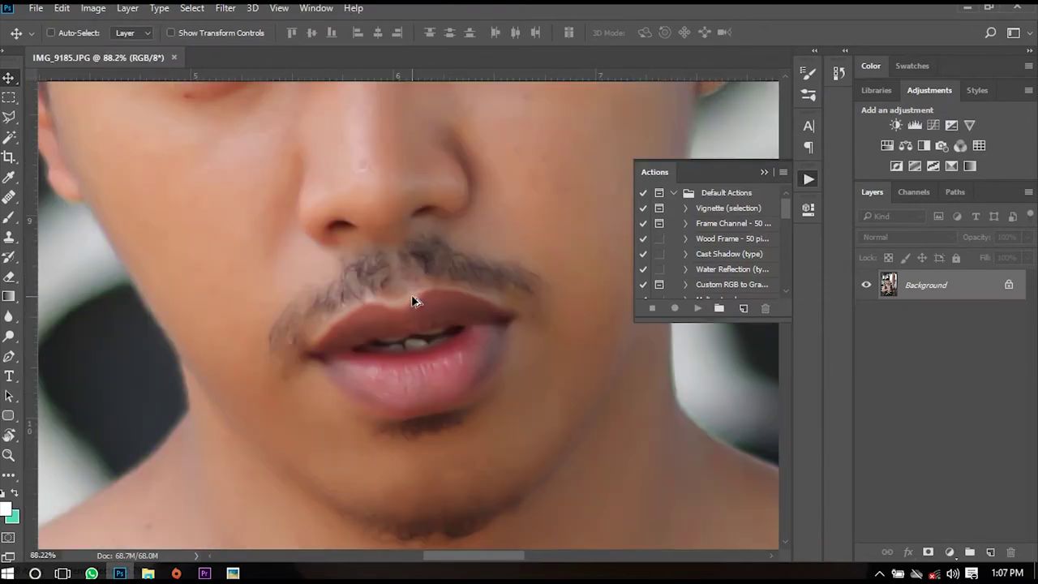
scroll(411, 294, up, 2)
scroll(440, 428, up, 2)
scroll(426, 394, down, 2)
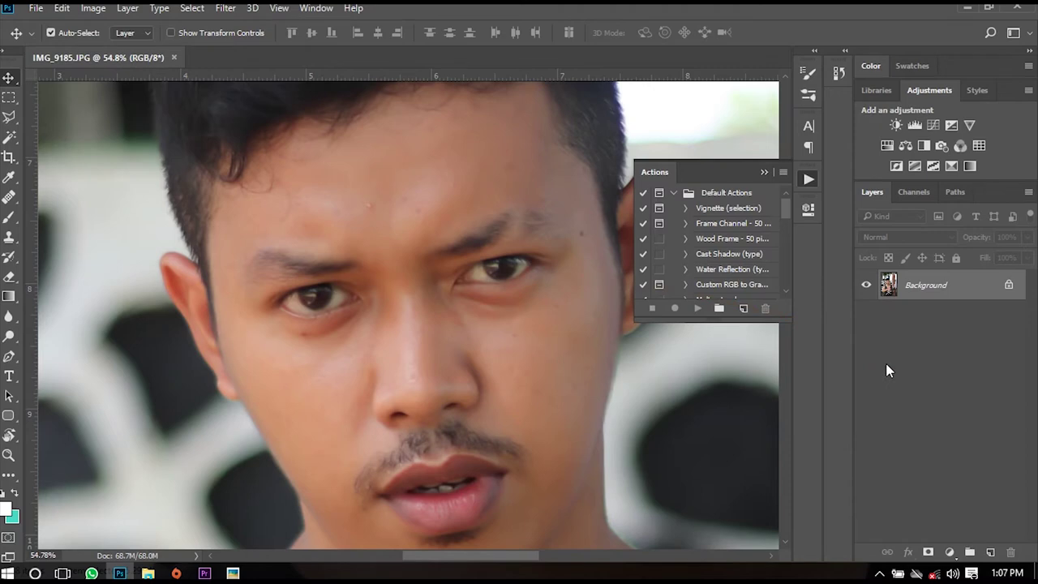
key(ctrl+j)
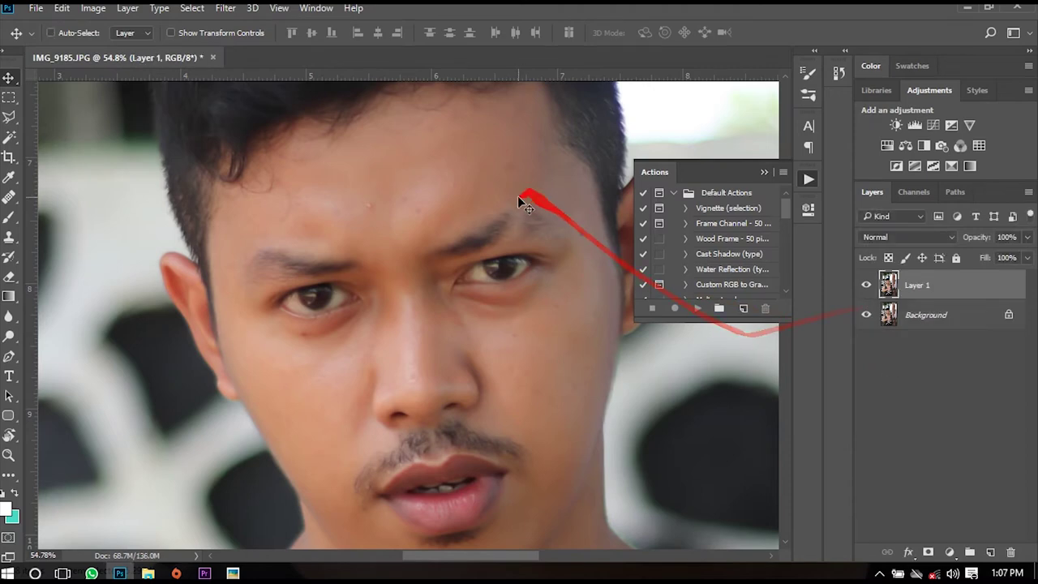
scroll(362, 220, up, 3)
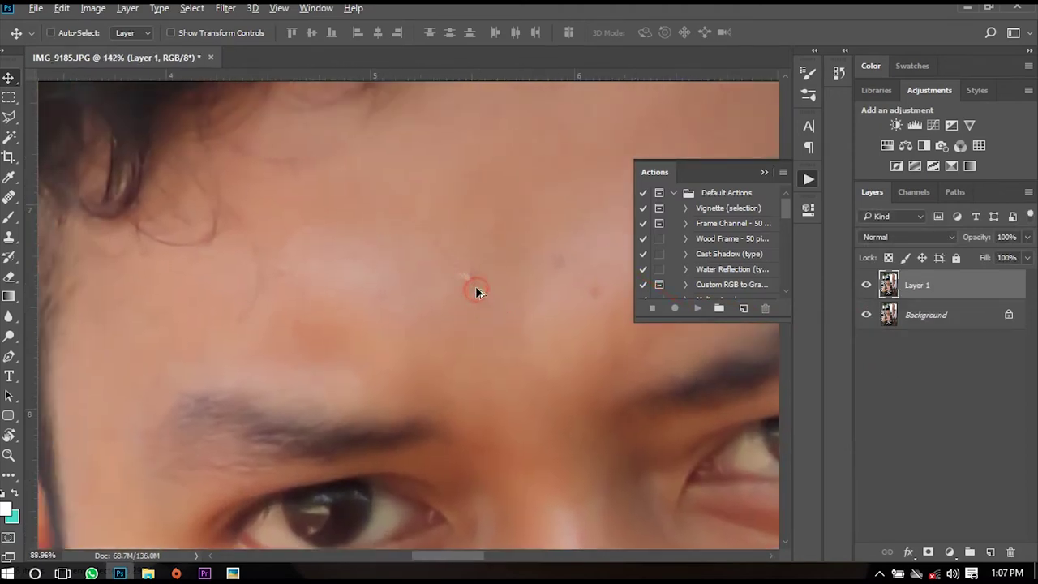
scroll(463, 307, down, 4)
scroll(460, 324, down, 1)
drag(459, 350, 426, 309)
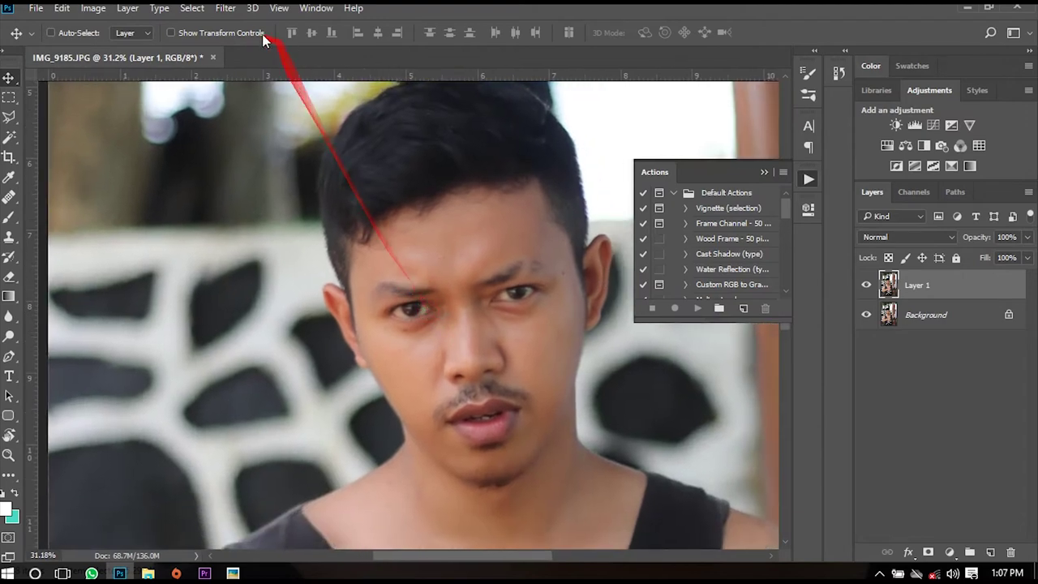
click(225, 8)
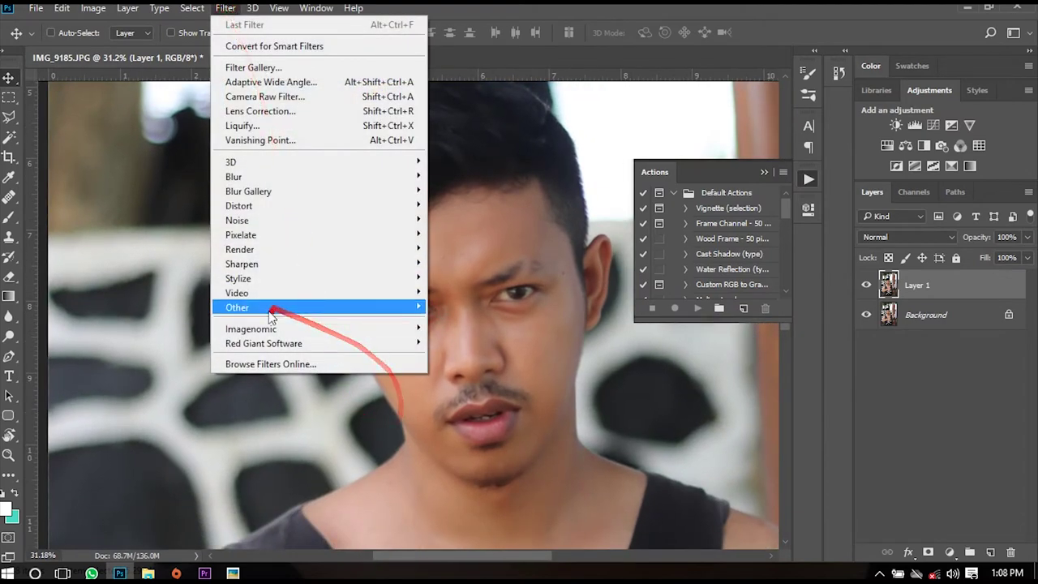
mouse_move(251, 328)
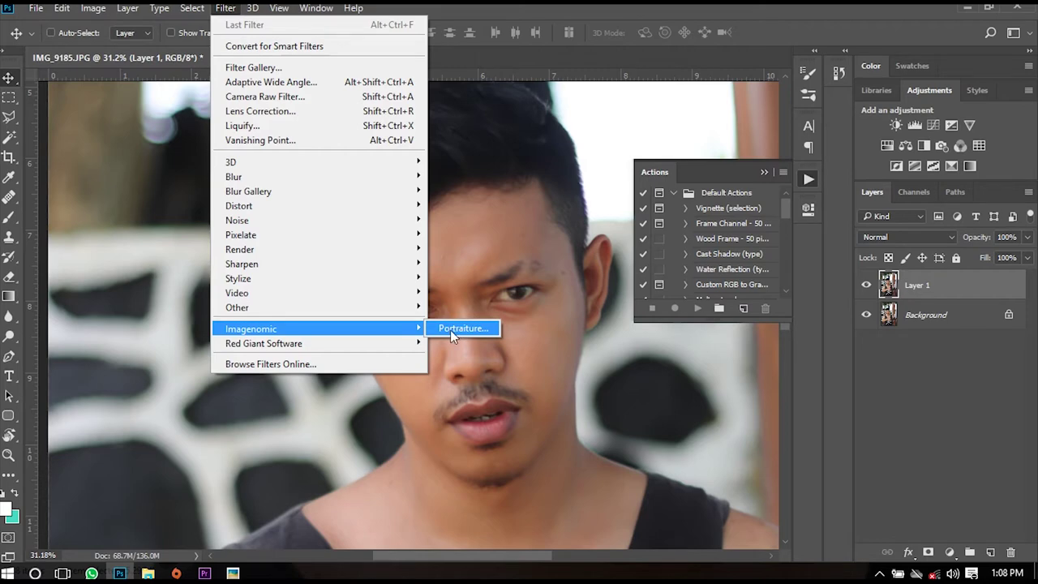
Launch Imagenomic Portraiture and pan its preview to the face
click(452, 329)
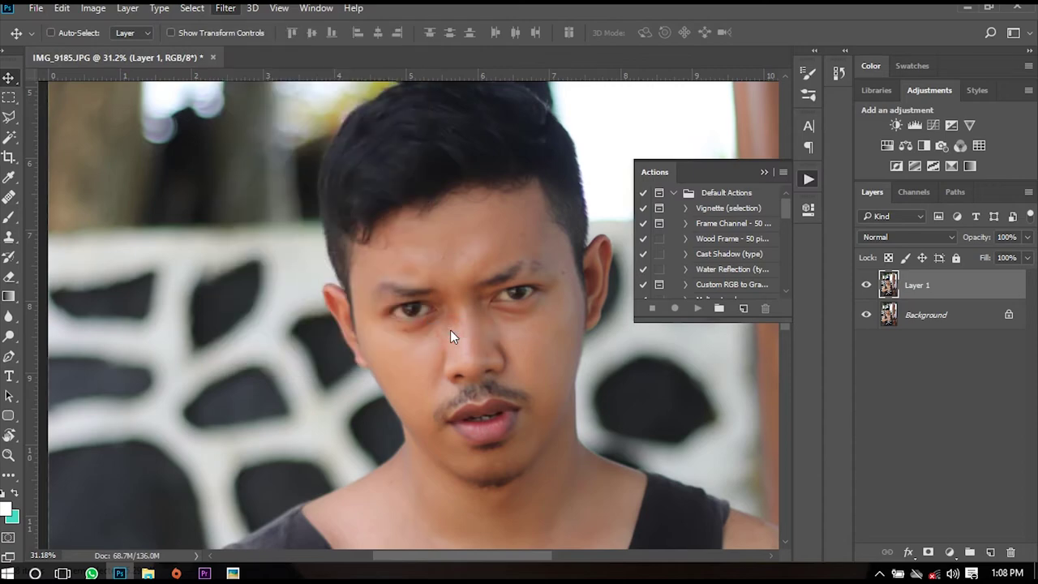
scroll(512, 294, up, 2)
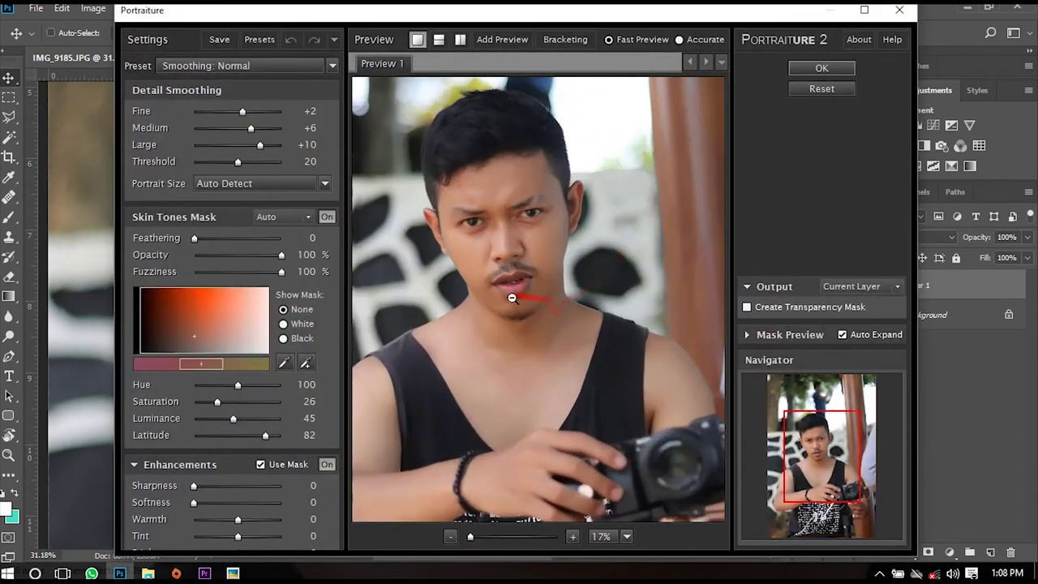
scroll(527, 239, up, 2)
scroll(580, 306, up, 2)
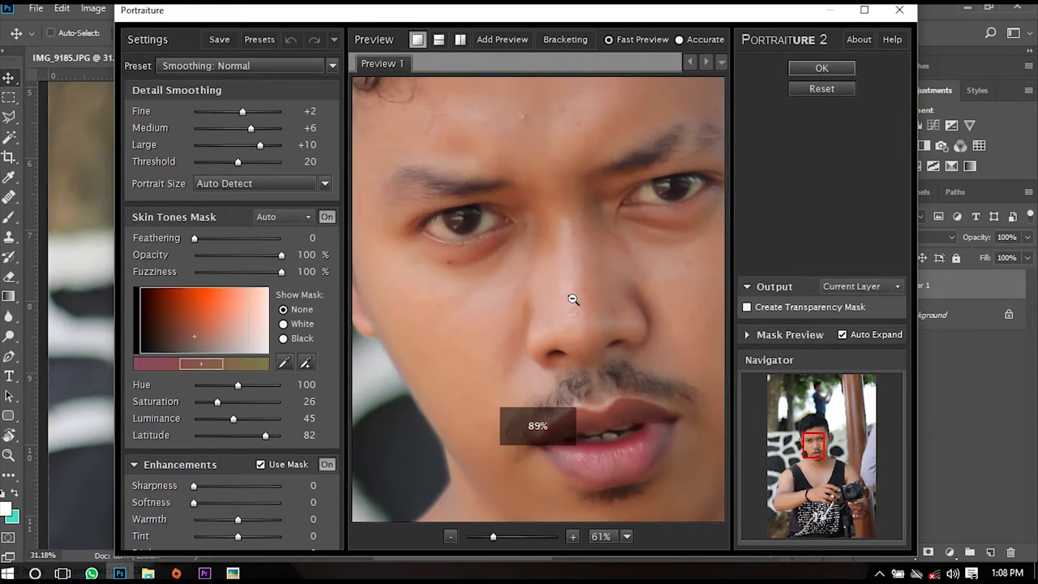
scroll(567, 298, down, 1)
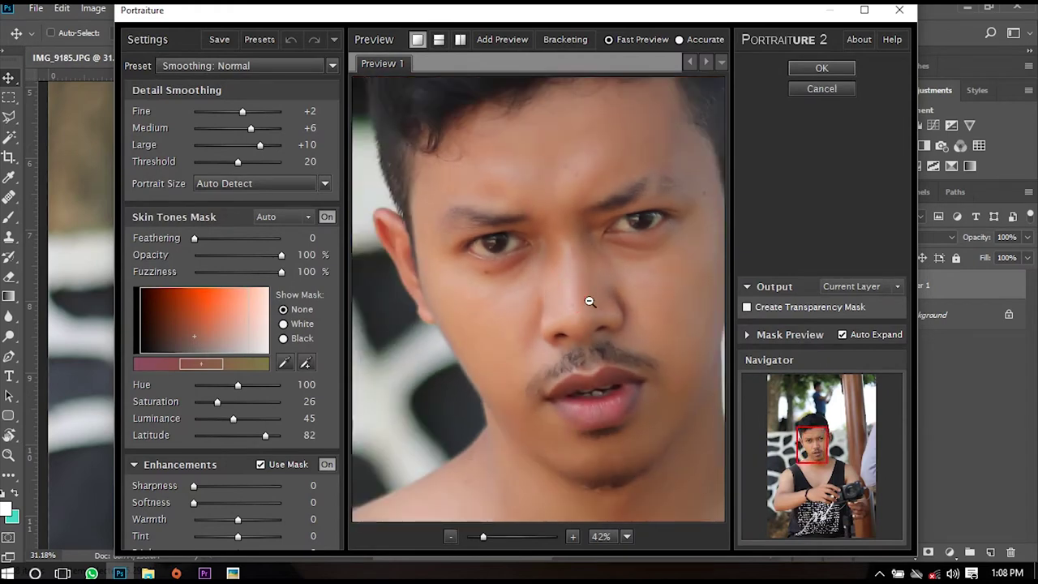
drag(535, 219, 495, 202)
drag(536, 275, 430, 201)
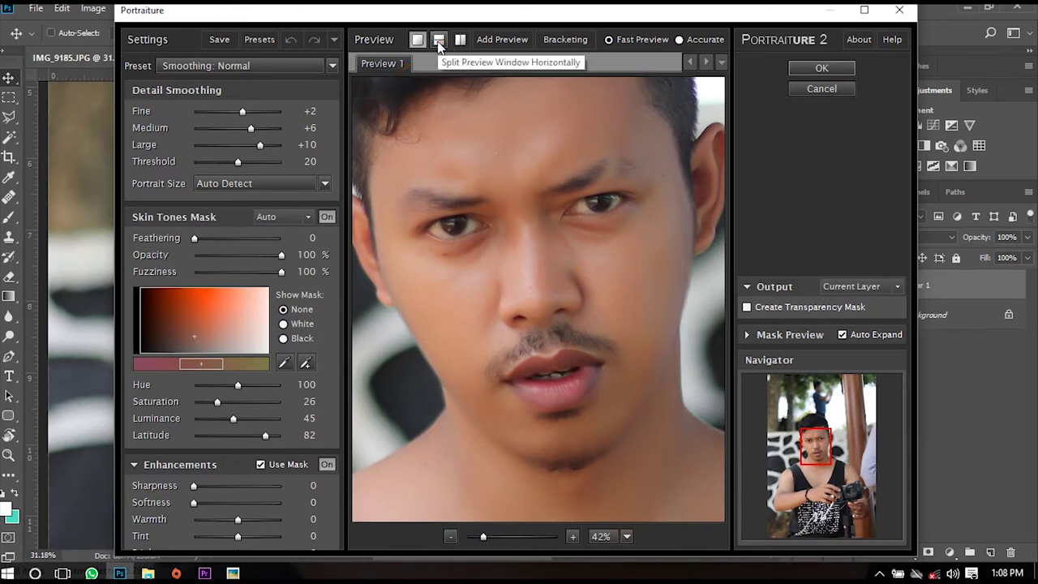
Compare before/after in a horizontal split, then apply the Smoothing: Normal preset
click(438, 40)
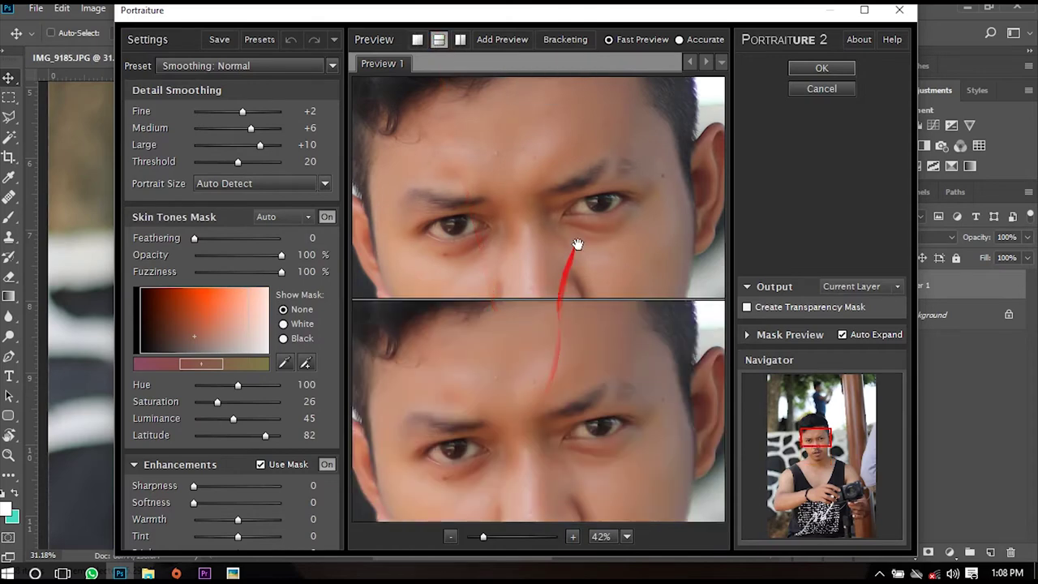
drag(577, 244, 588, 430)
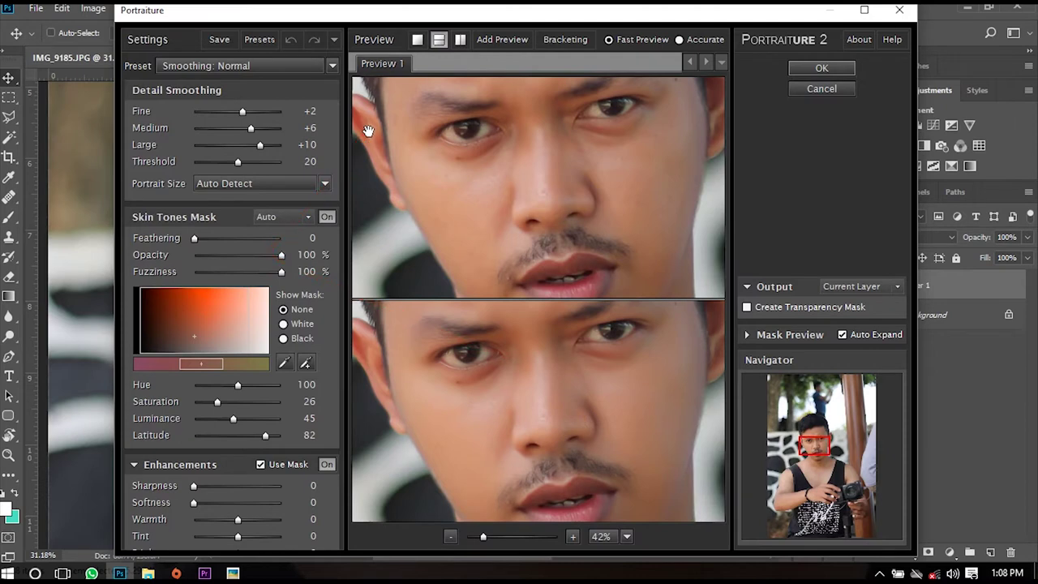
drag(368, 129, 510, 398)
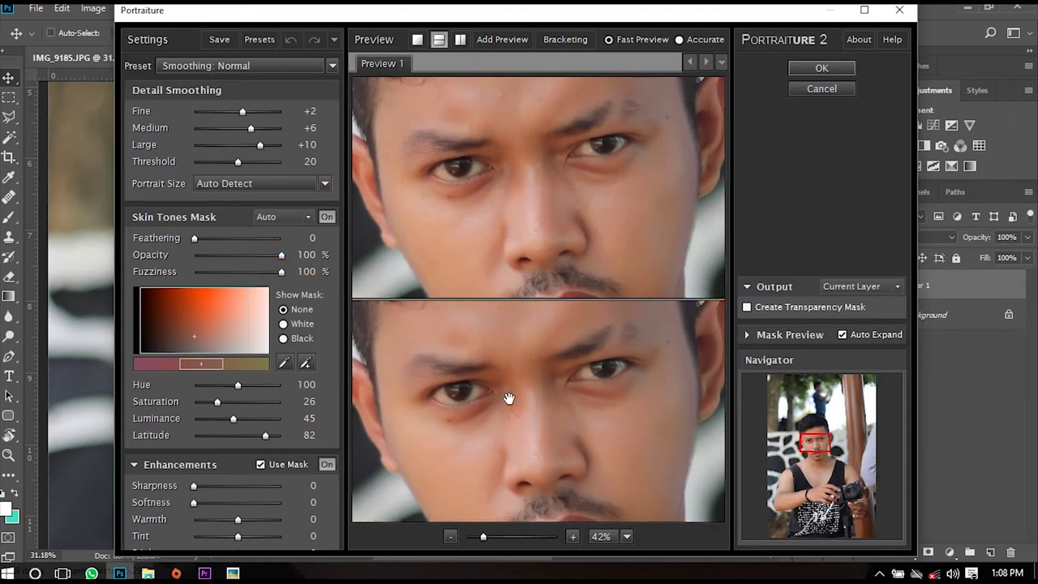
drag(527, 362, 599, 200)
drag(551, 235, 236, 213)
drag(167, 31, 459, 232)
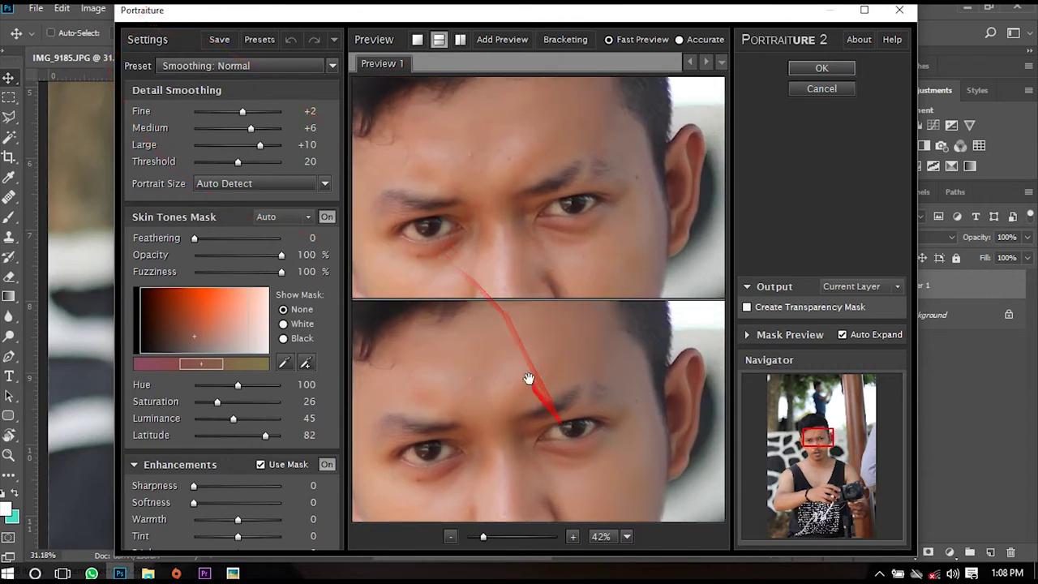
drag(503, 325, 486, 167)
drag(491, 243, 492, 394)
drag(558, 291, 795, 73)
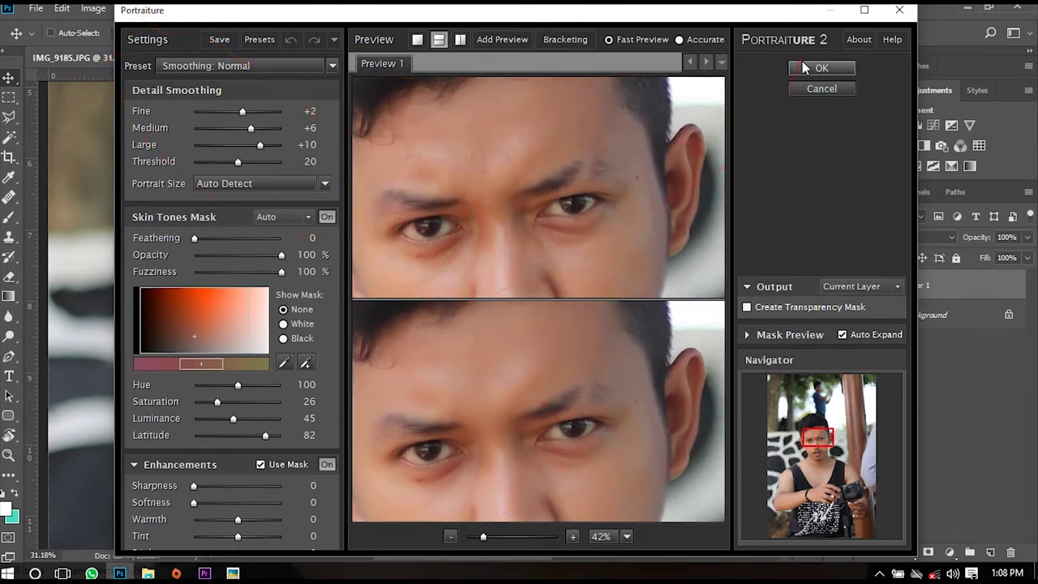
click(801, 69)
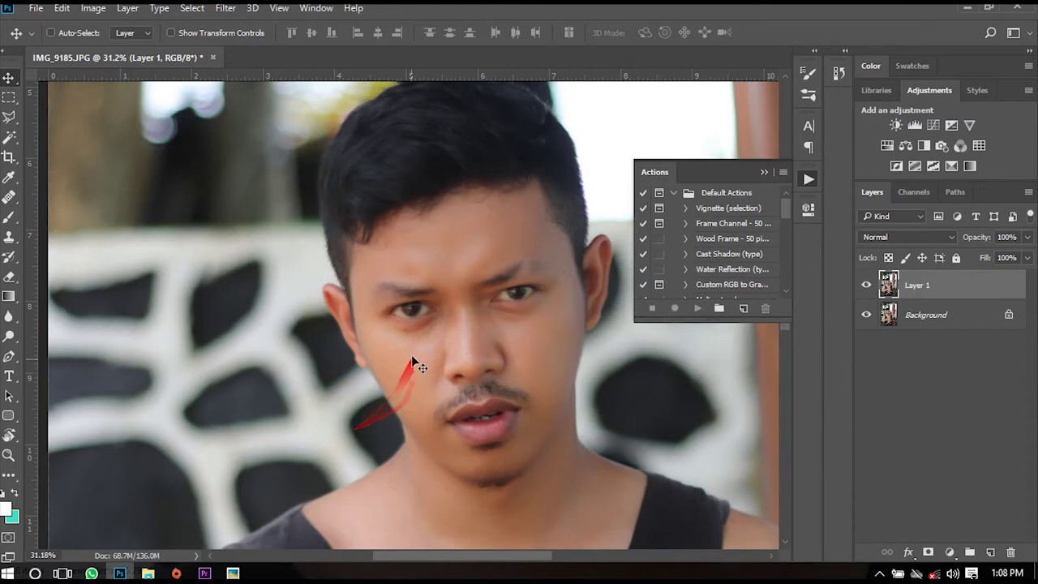
scroll(451, 292, up, 2)
scroll(451, 292, down, 1)
scroll(456, 436, up, 2)
scroll(457, 438, up, 1)
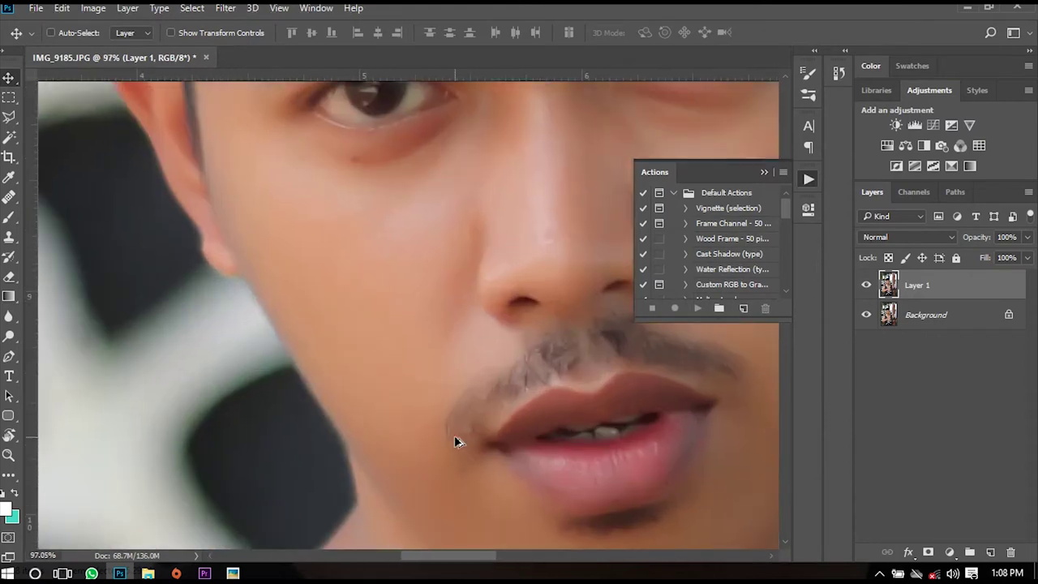
scroll(467, 402, up, 1)
scroll(467, 402, down, 1)
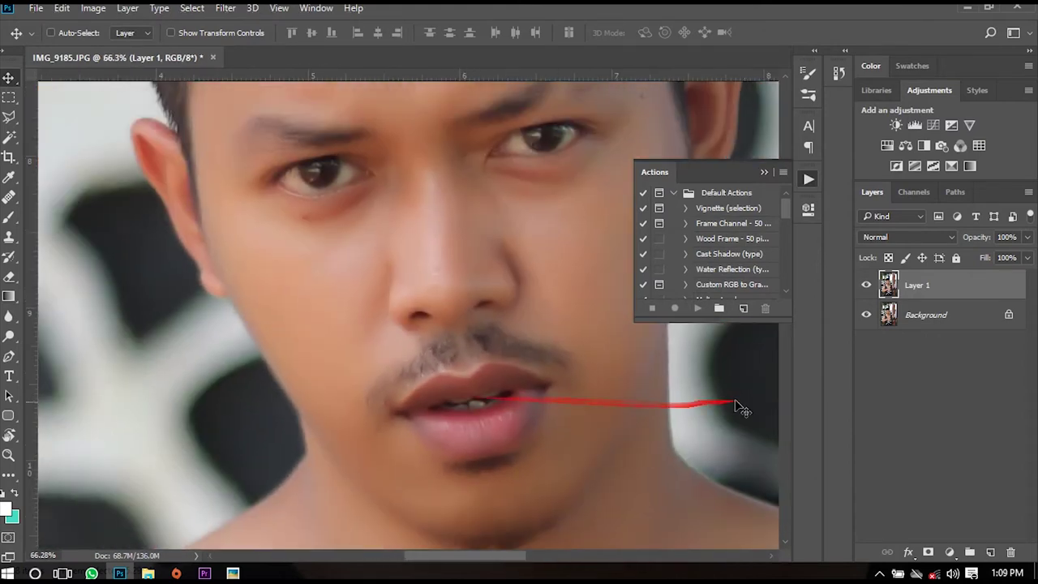
scroll(459, 307, down, 1)
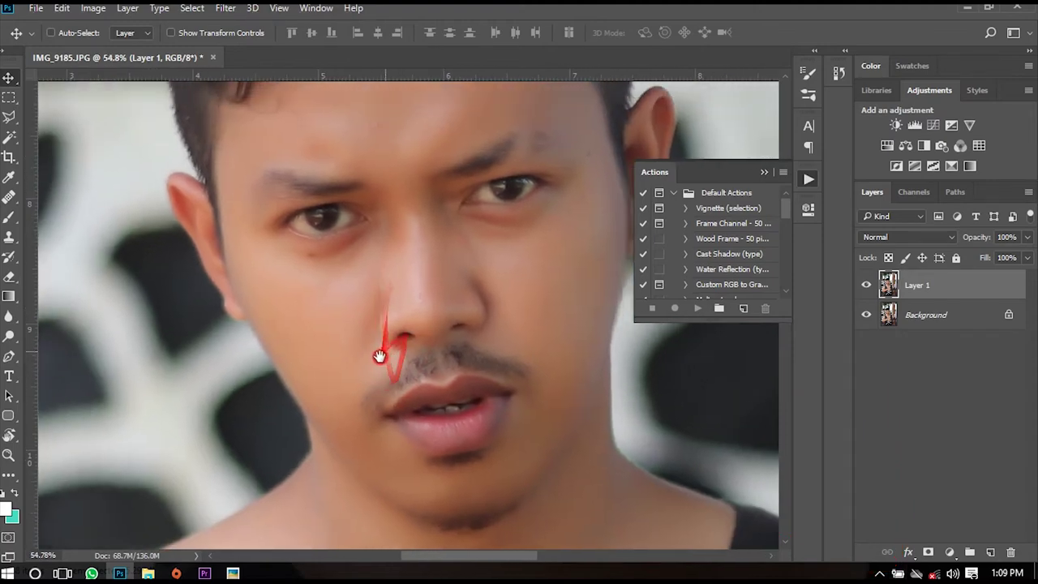
drag(382, 348, 421, 245)
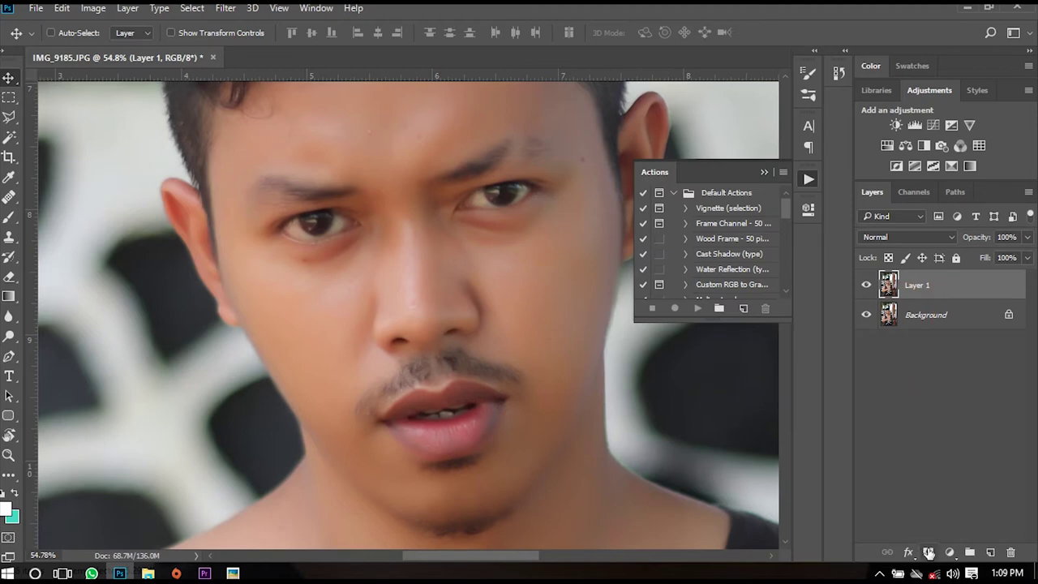
Add a layer mask to Layer 1 and invert it to black with Ctrl+I
click(928, 552)
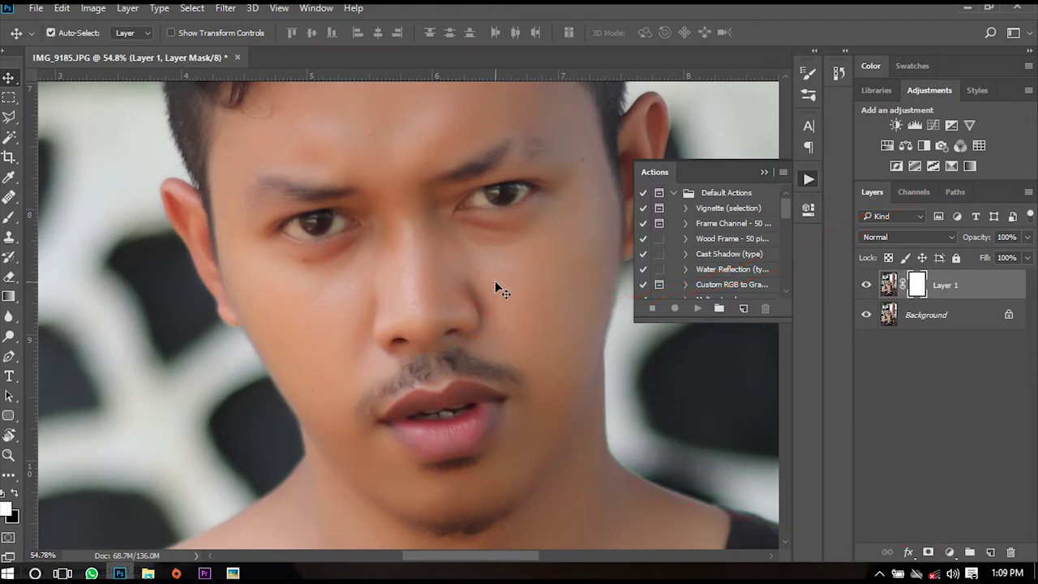
right_click(920, 279)
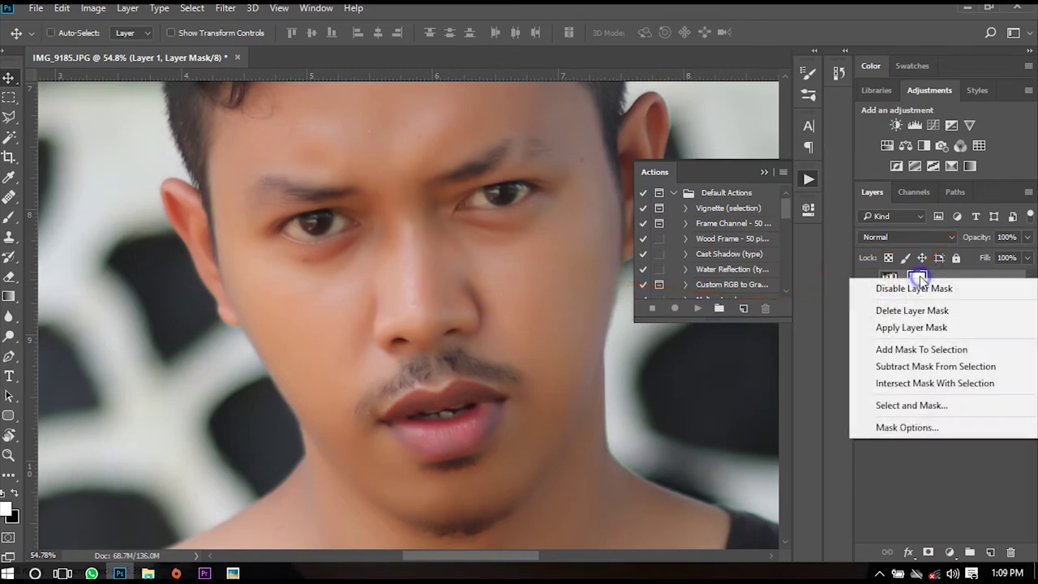
click(903, 384)
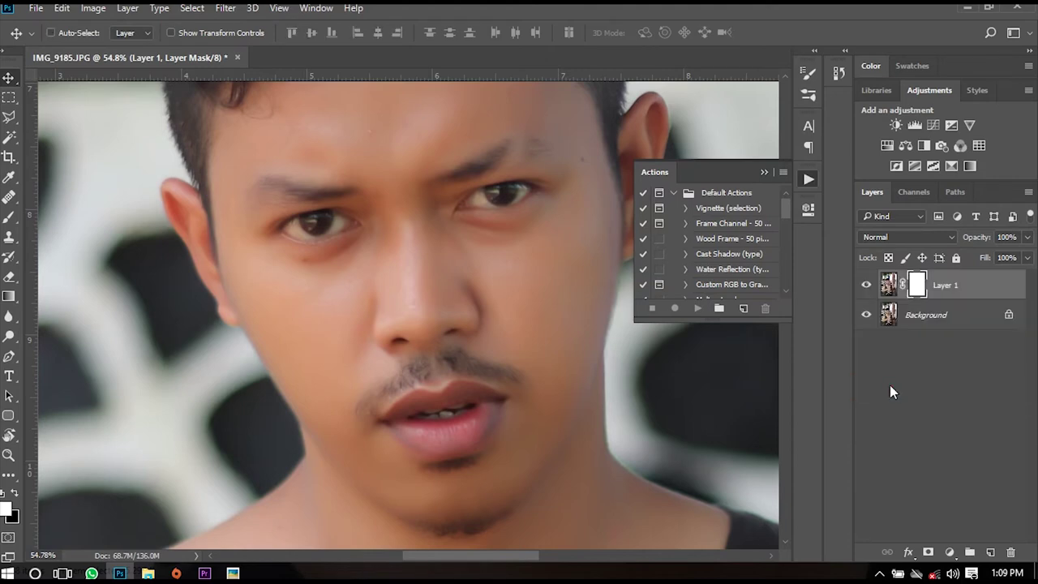
key(ctrl+i)
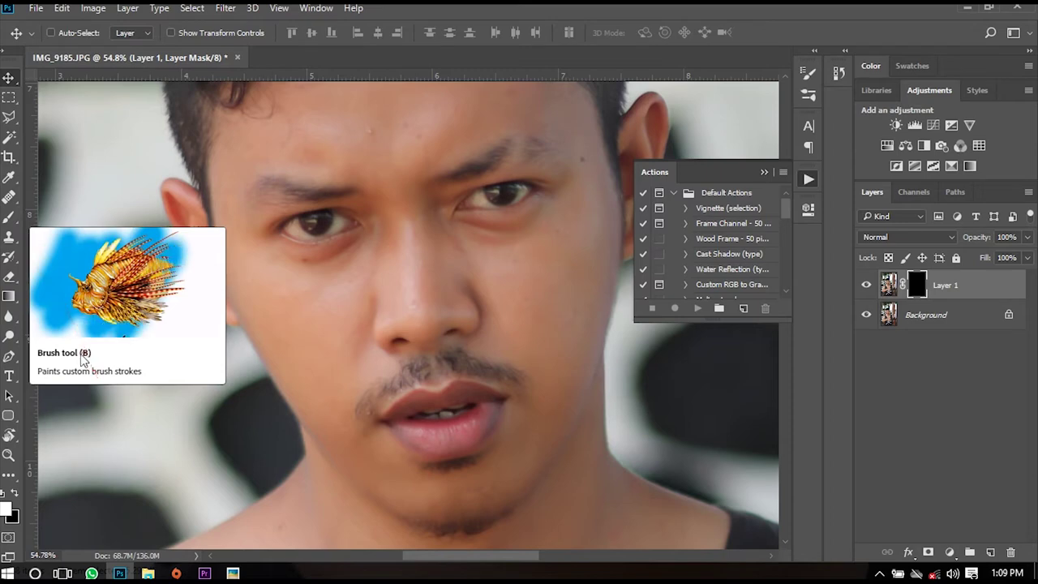
Set up the Brush at size 250, 20% hardness and 75% opacity
key(b)
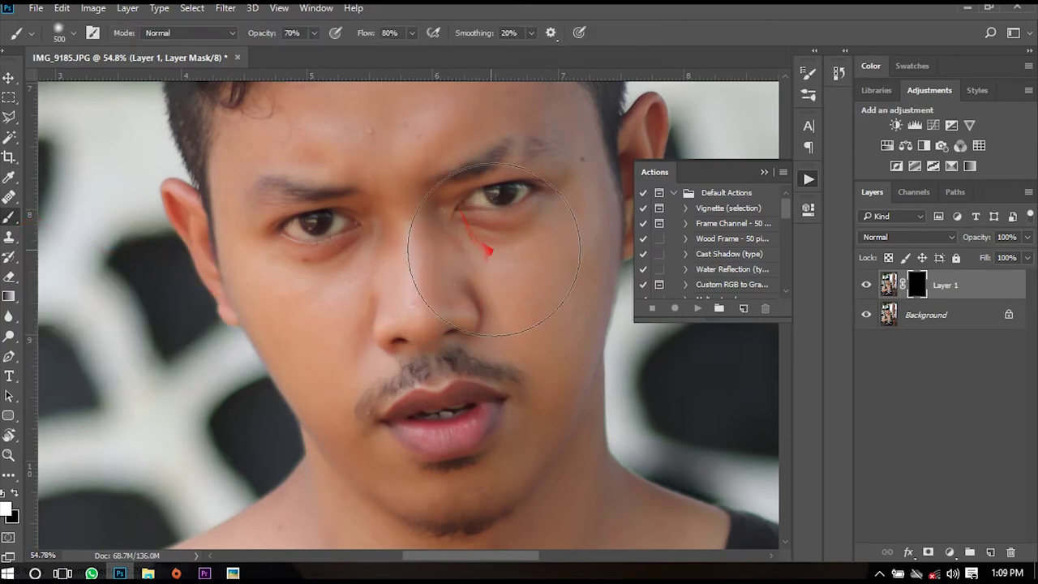
key(bracketleft)
key(bracketleft)
key(bracketleft)
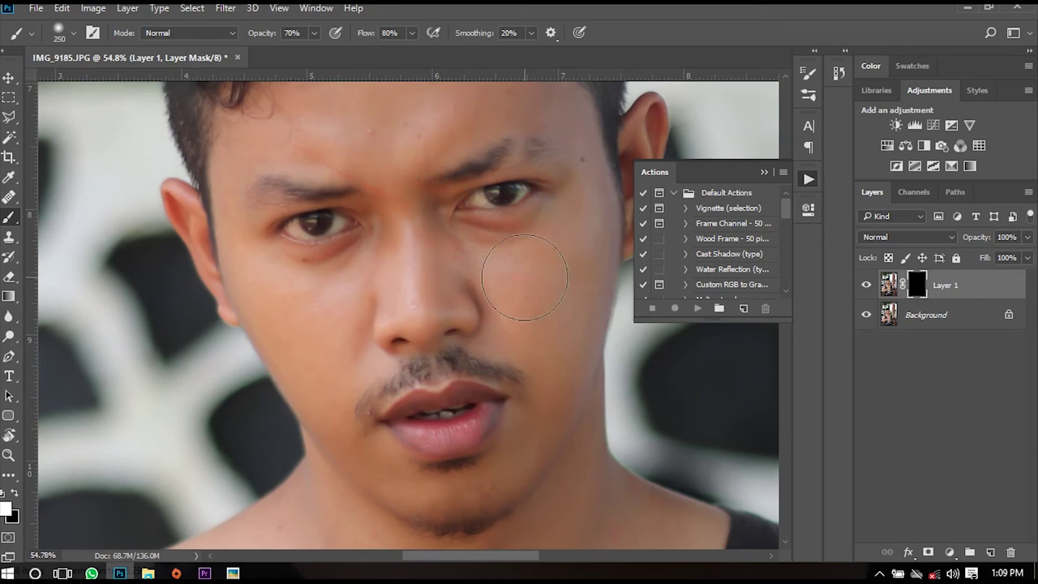
right_click(524, 277)
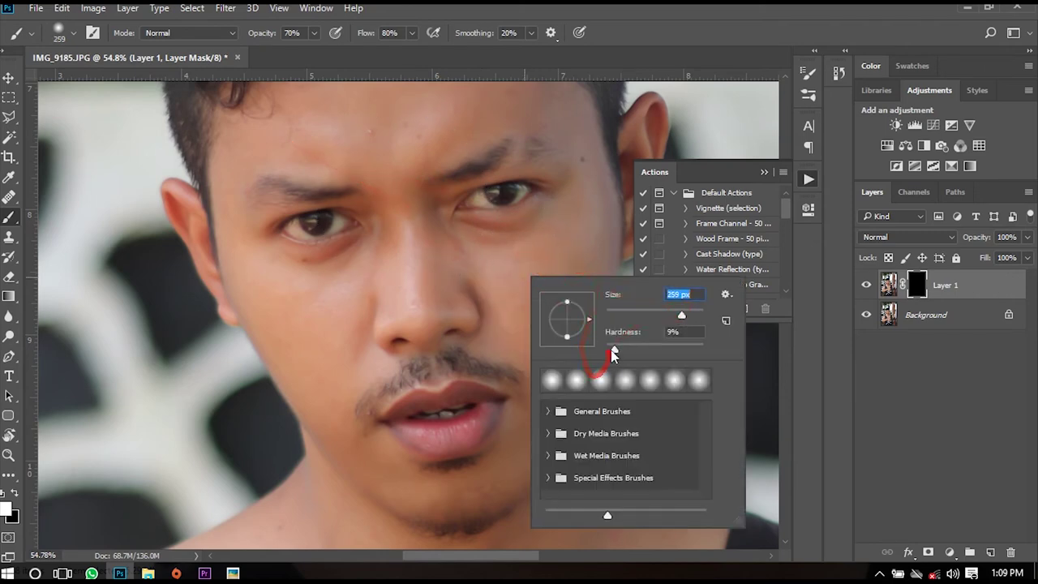
drag(624, 353, 609, 349)
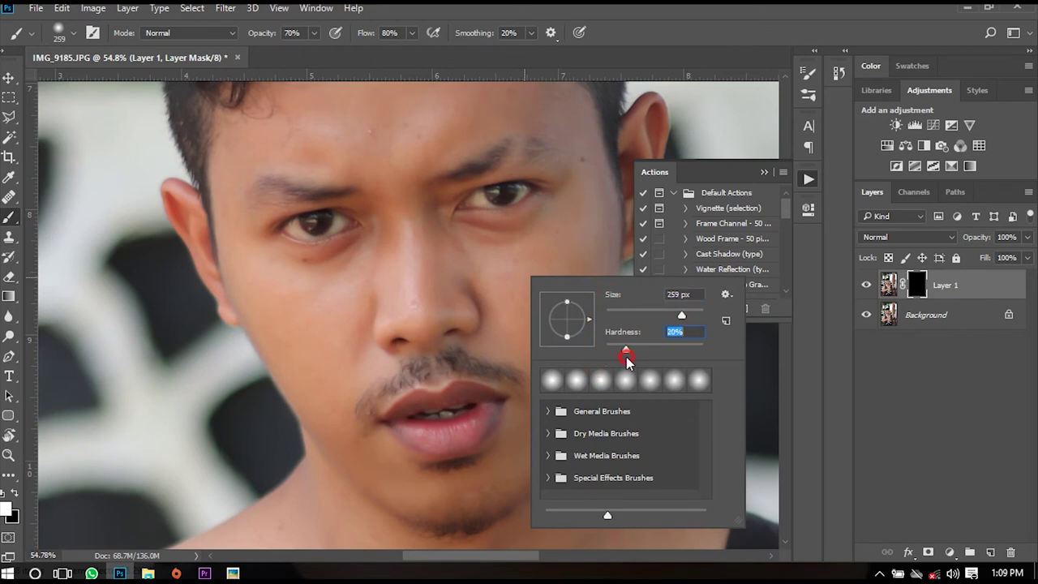
drag(554, 256, 207, 10)
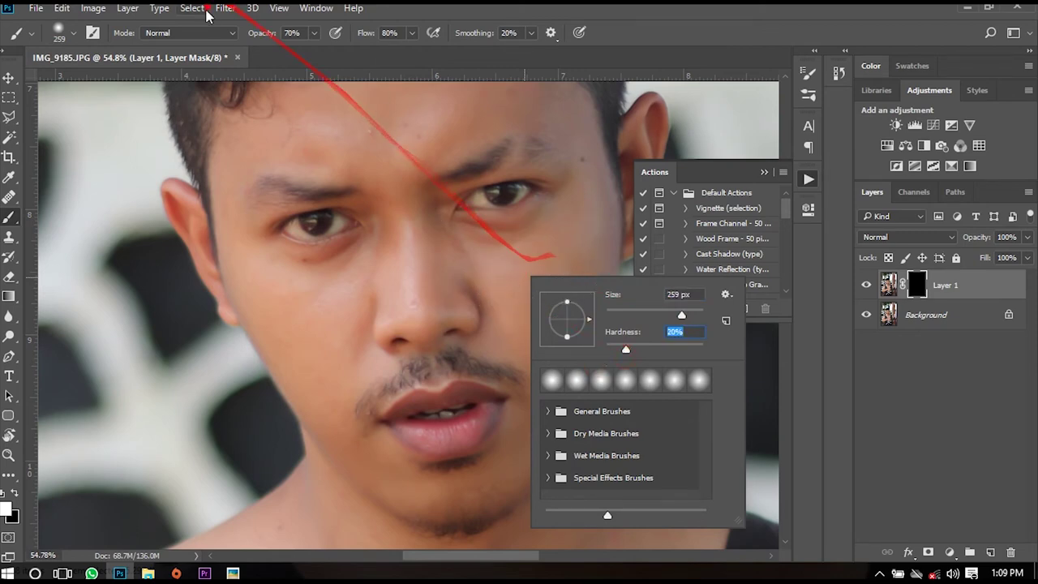
drag(261, 38, 266, 37)
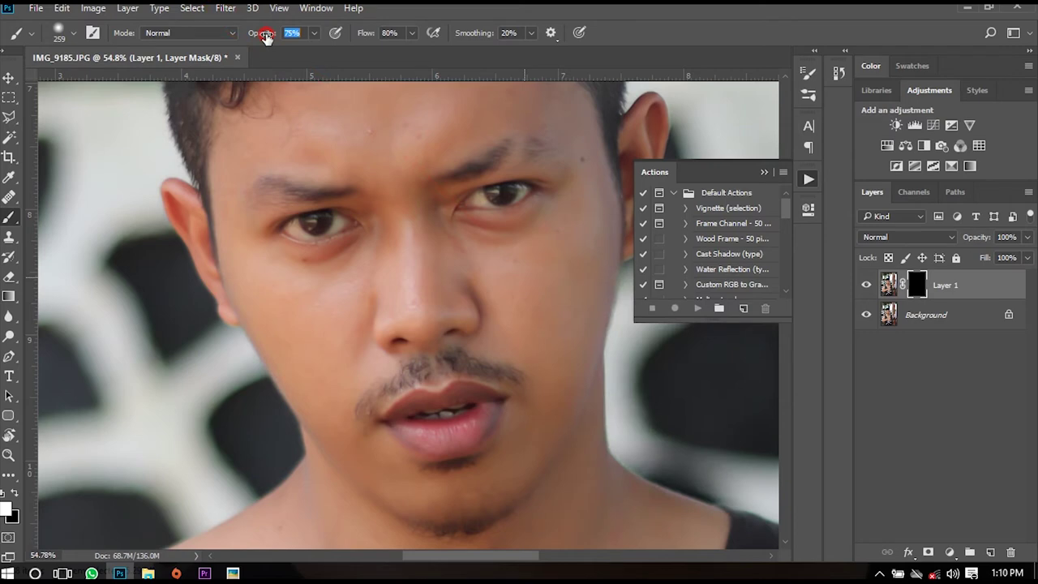
Paint the mask white over the cheek, nose and forehead to reveal the smoothing
click(540, 303)
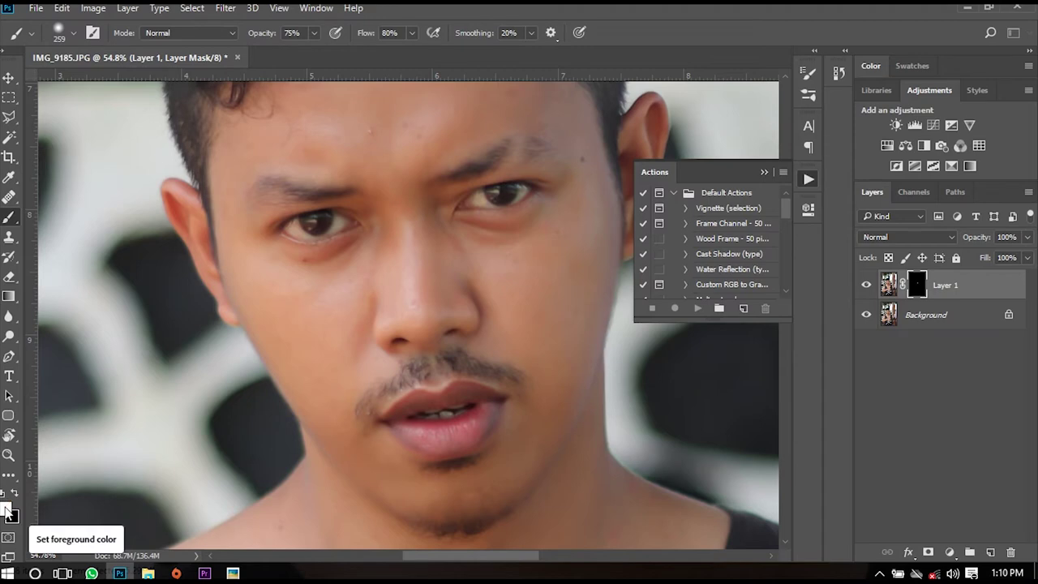
click(424, 340)
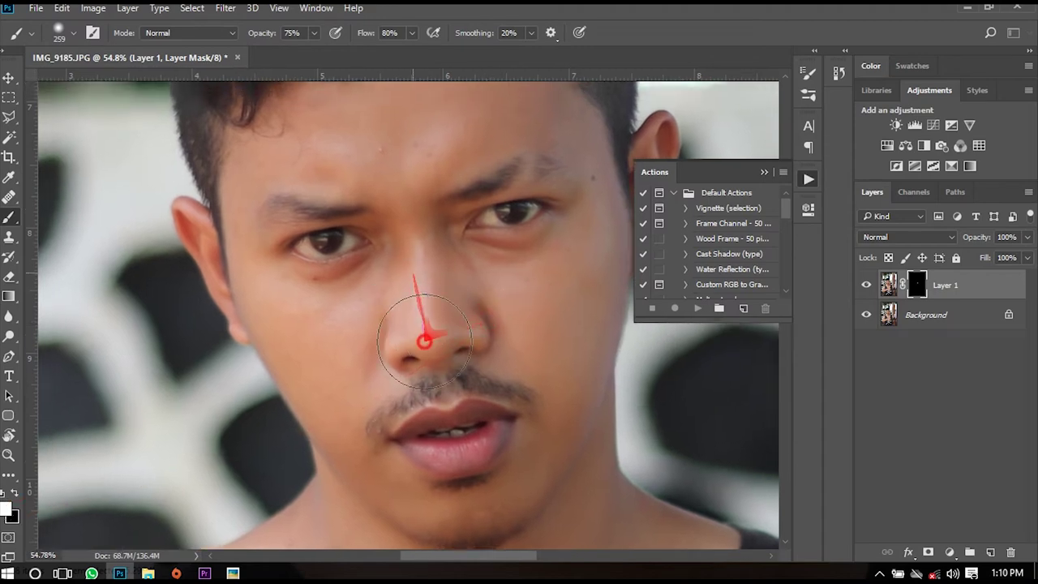
scroll(416, 340, up, 2)
click(371, 202)
click(428, 193)
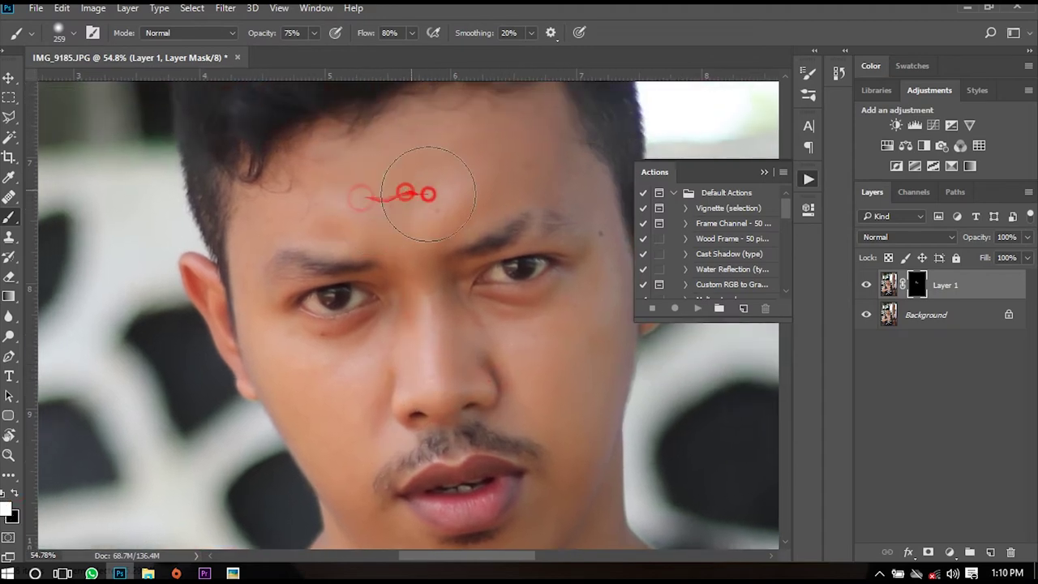
mouse_move(554, 146)
mouse_down()
mouse_move(350, 346)
mouse_move(321, 283)
mouse_move(334, 387)
mouse_up()
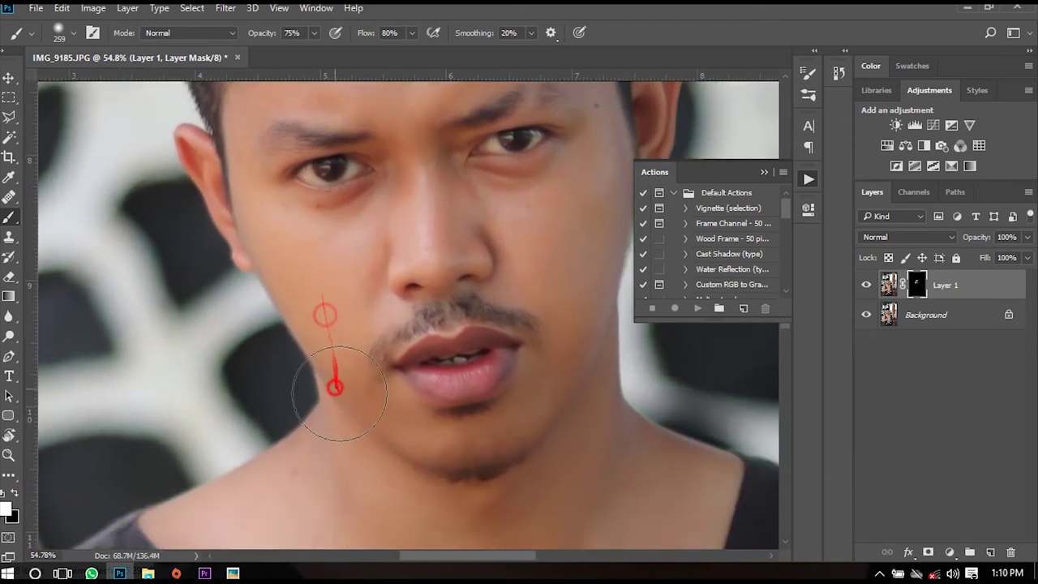
drag(570, 323, 480, 364)
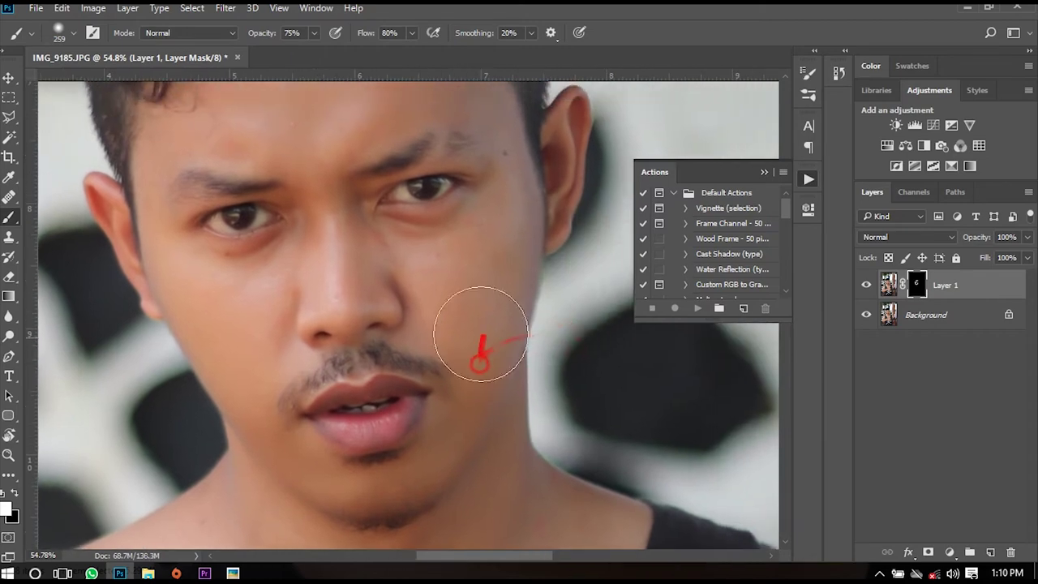
drag(497, 259, 510, 297)
drag(357, 209, 393, 331)
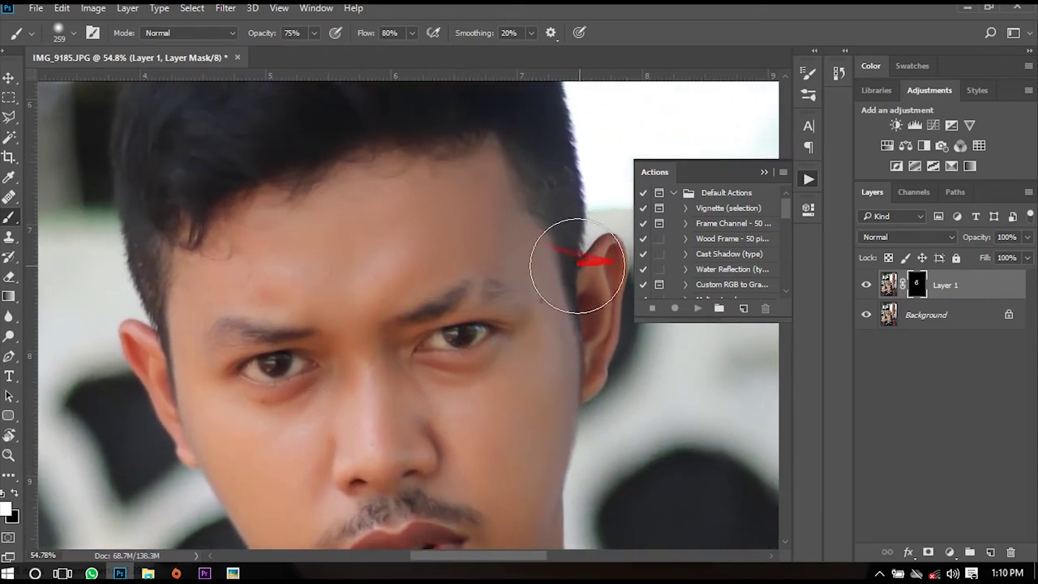
Toggle Layer 1's visibility to compare the retouch against the original
click(867, 286)
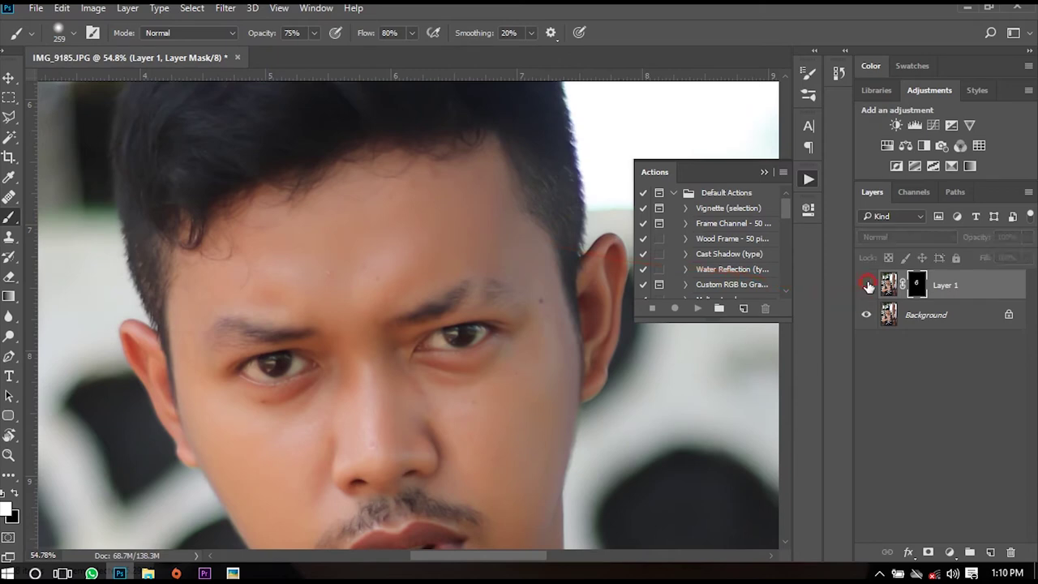
click(866, 286)
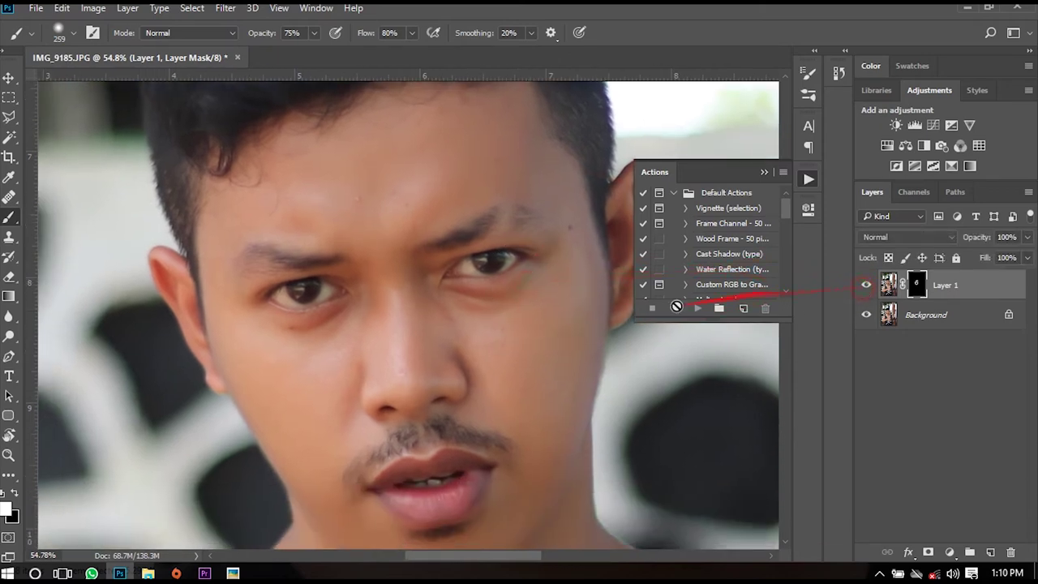
scroll(518, 308, down, 1)
scroll(502, 371, down, 1)
scroll(487, 422, down, 1)
scroll(463, 434, up, 1)
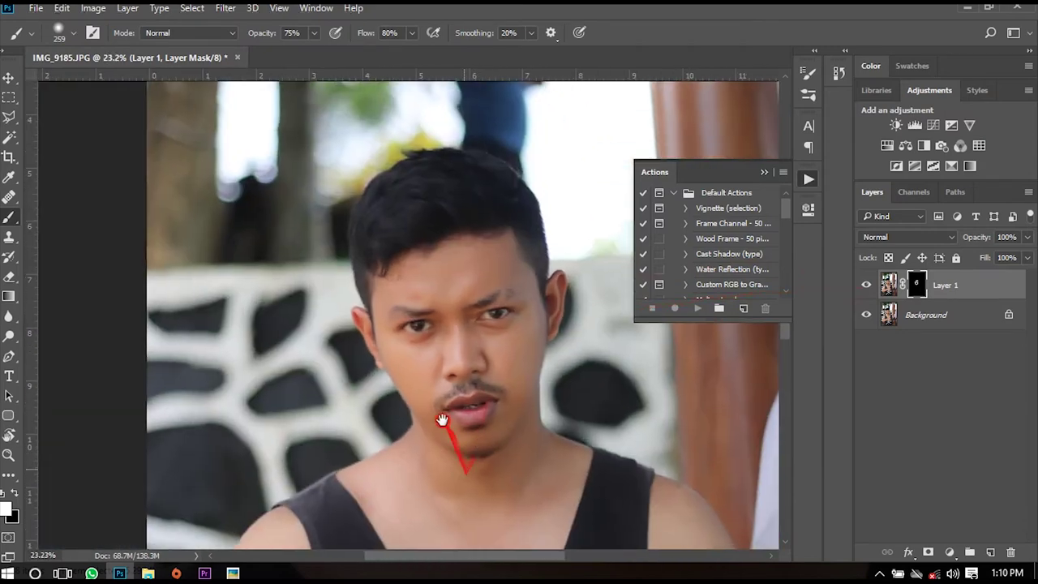
scroll(430, 429, up, 1)
scroll(429, 430, up, 1)
scroll(429, 436, up, 1)
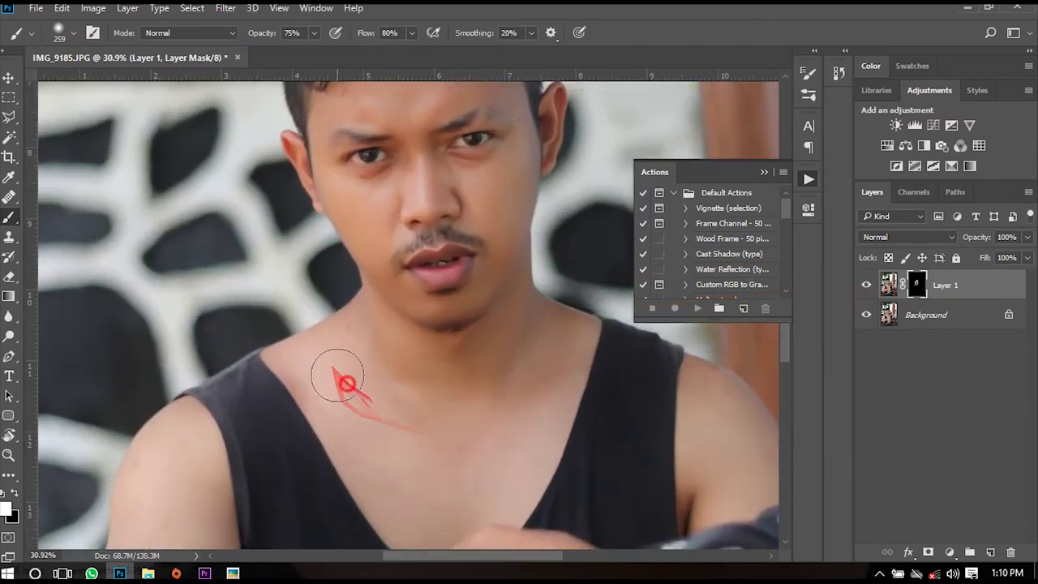
Check the chest and arm, then brush the smoothing back across the forehead
drag(530, 378, 505, 294)
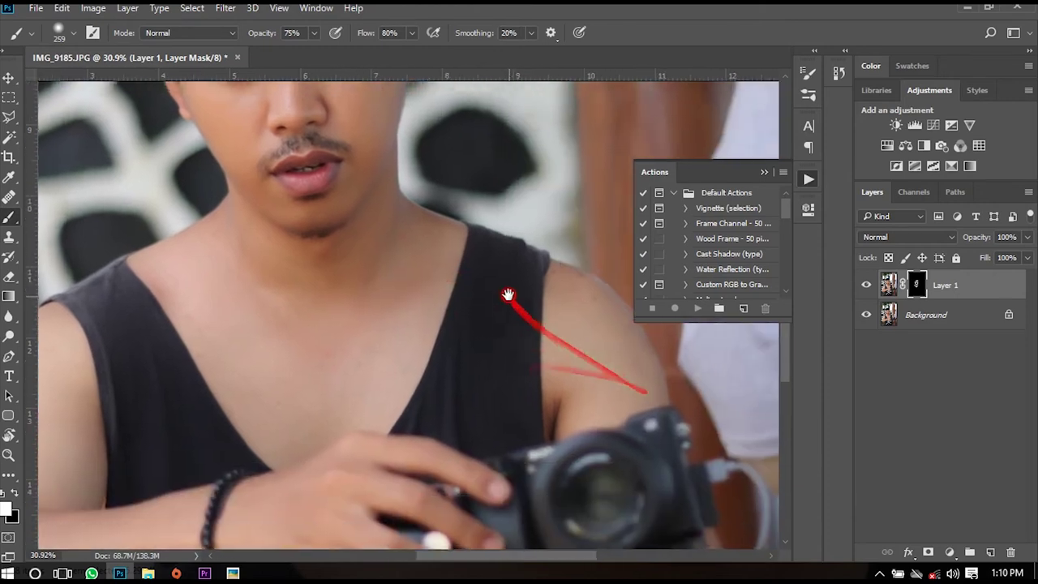
drag(597, 395, 489, 349)
drag(359, 394, 535, 338)
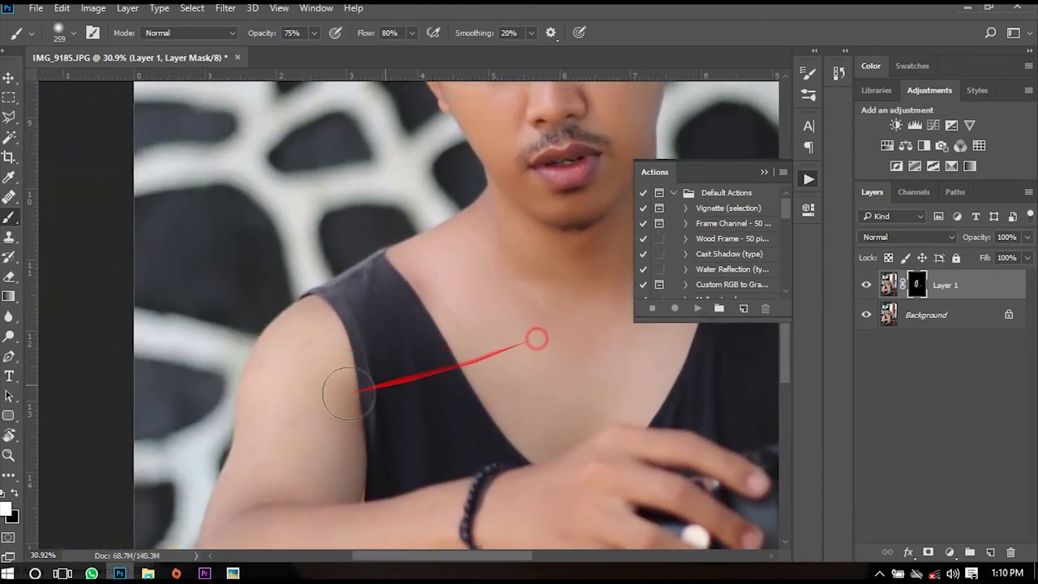
drag(341, 375, 345, 283)
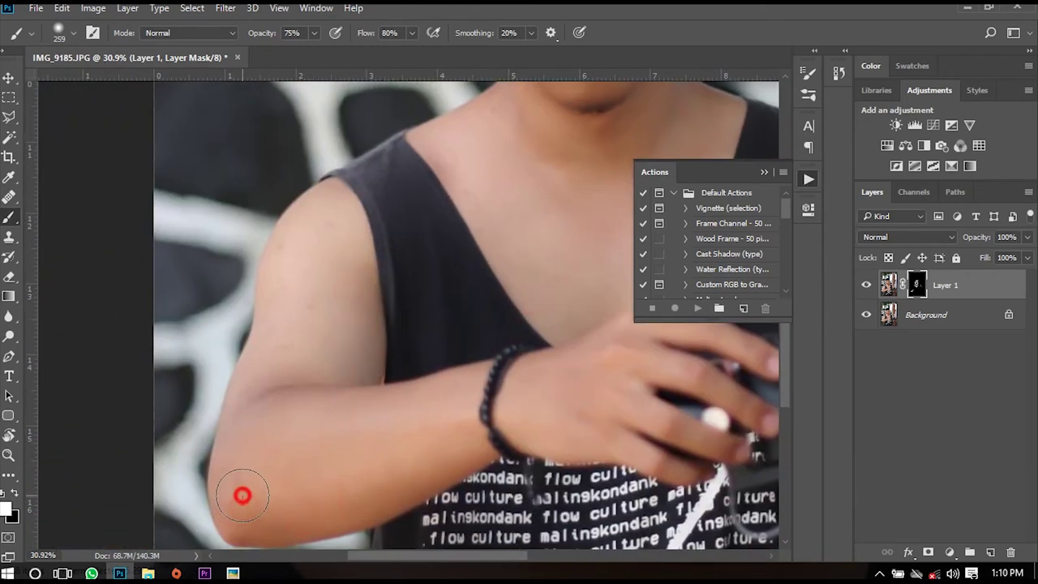
drag(429, 389, 365, 419)
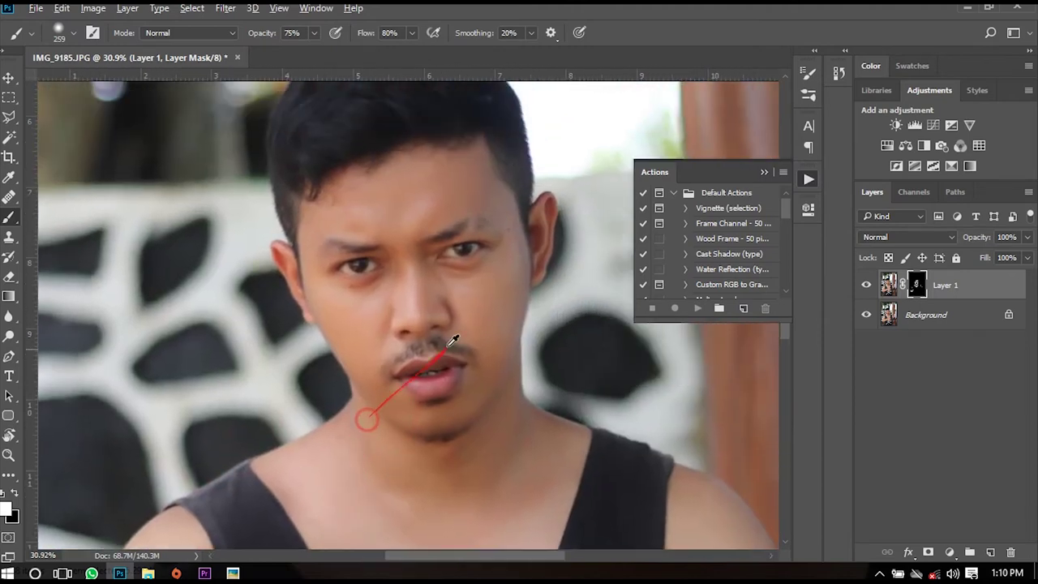
scroll(450, 339, up, 2)
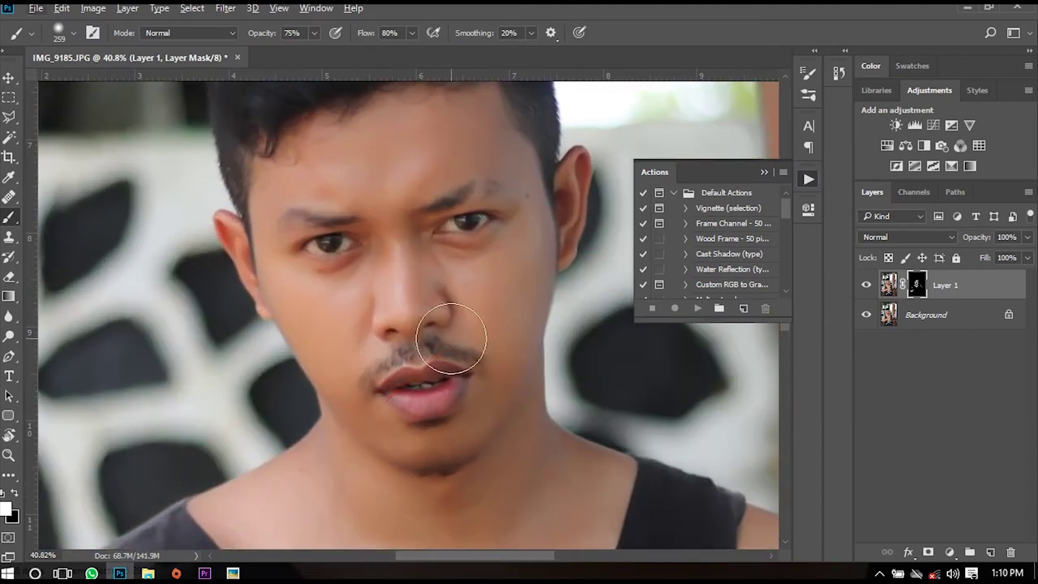
scroll(442, 211, up, 2)
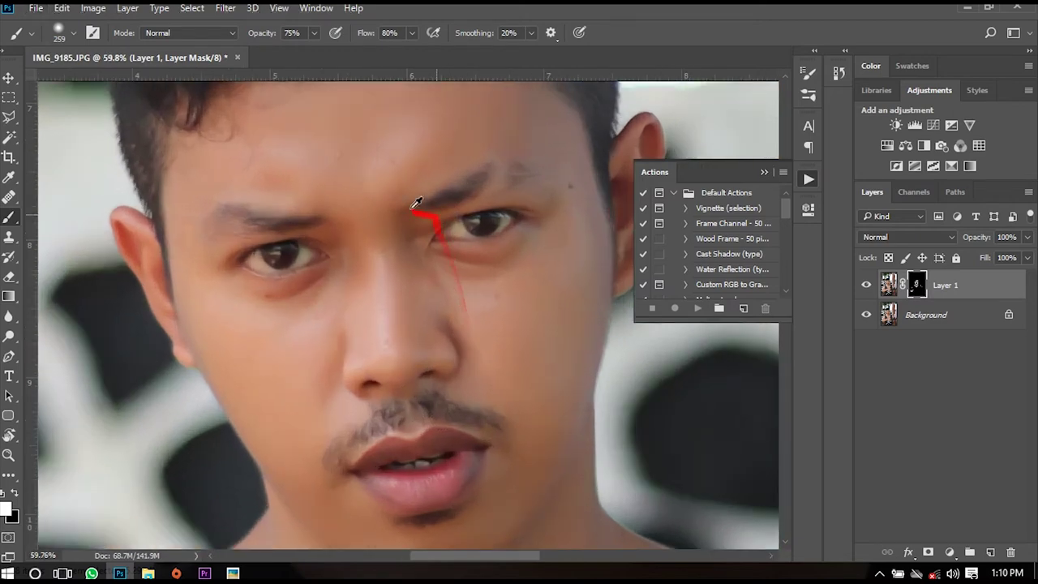
scroll(416, 202, up, 1)
scroll(343, 213, up, 2)
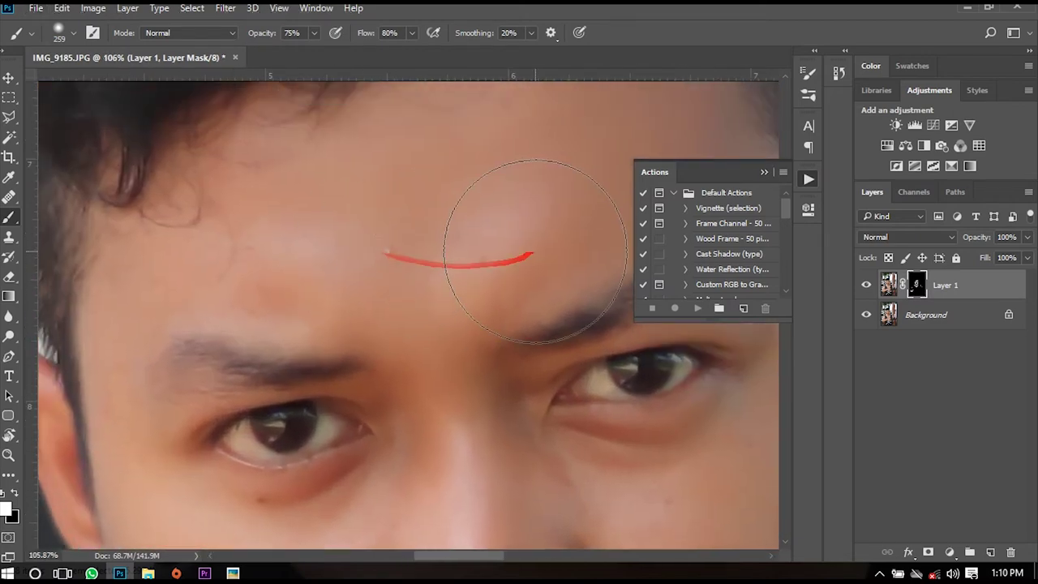
drag(535, 251, 545, 253)
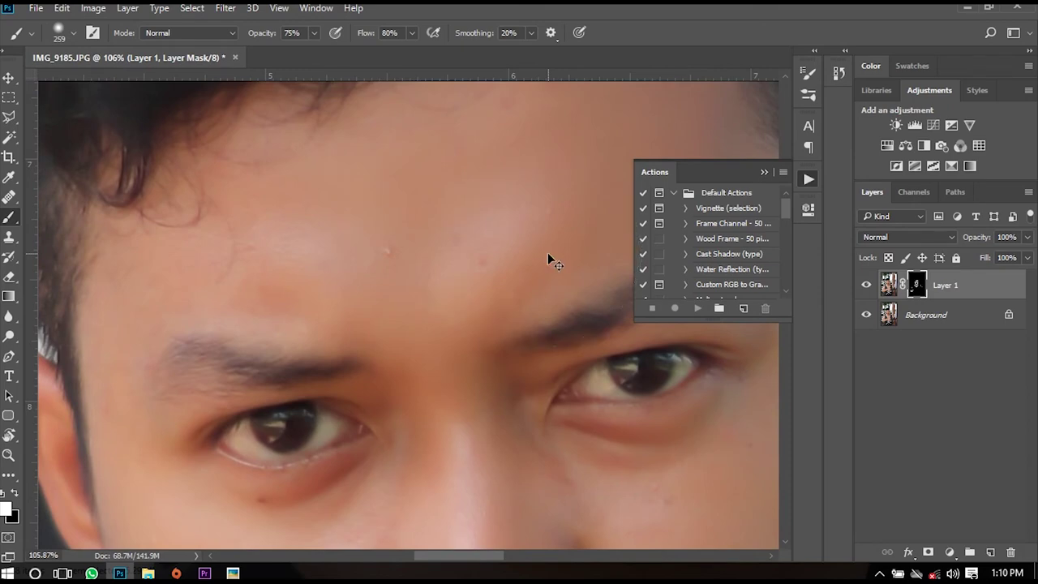
Create a new layer named 'jerawat ilang' with Shift+Ctrl+N
key(ctrl+shift+n)
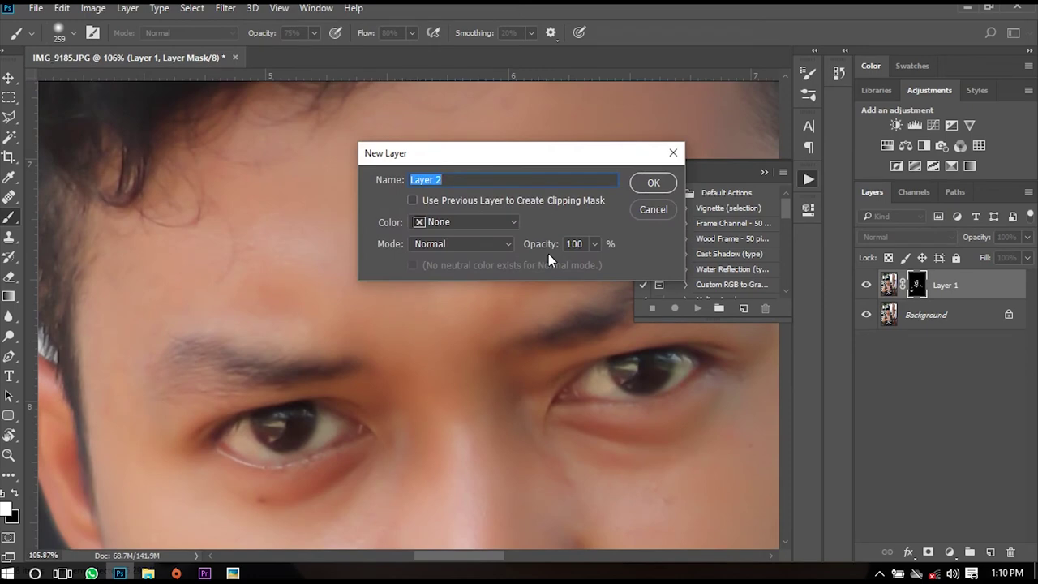
text(J)
text(erawat ilang)
key(Return)
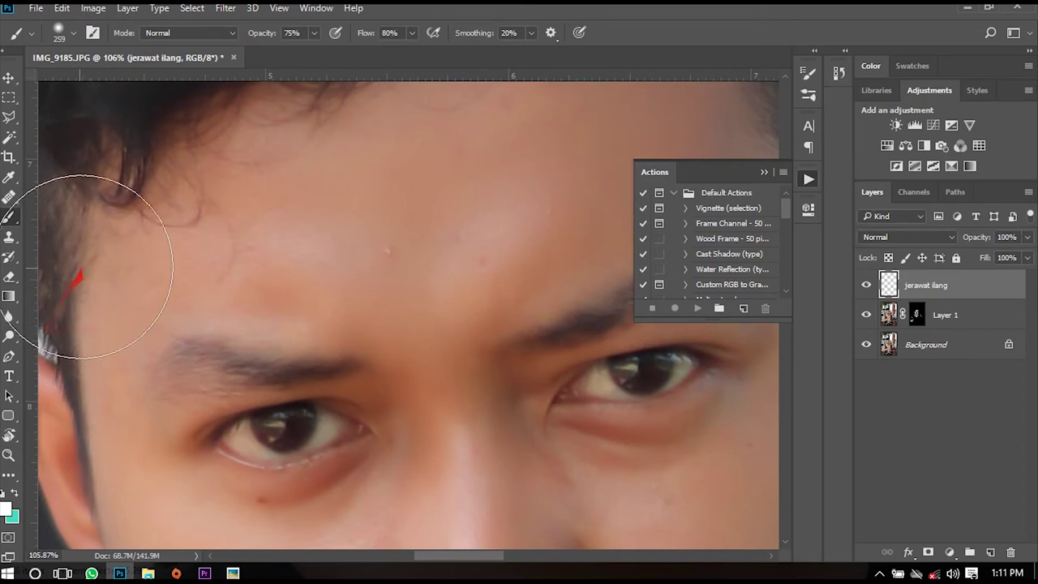
Select the Healing Brush Tool from the healing tools flyout
click(10, 198)
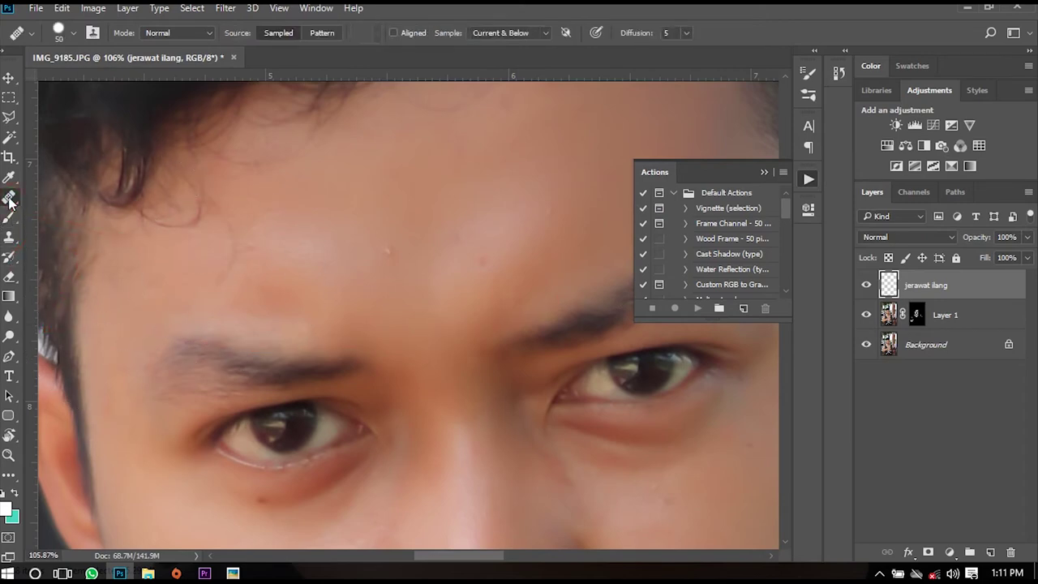
right_click(9, 199)
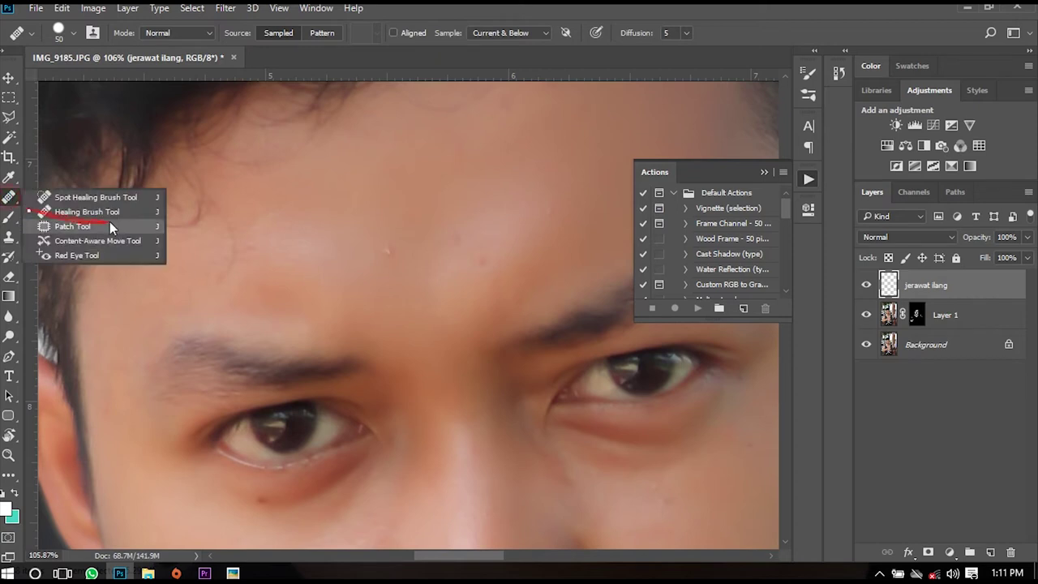
click(77, 229)
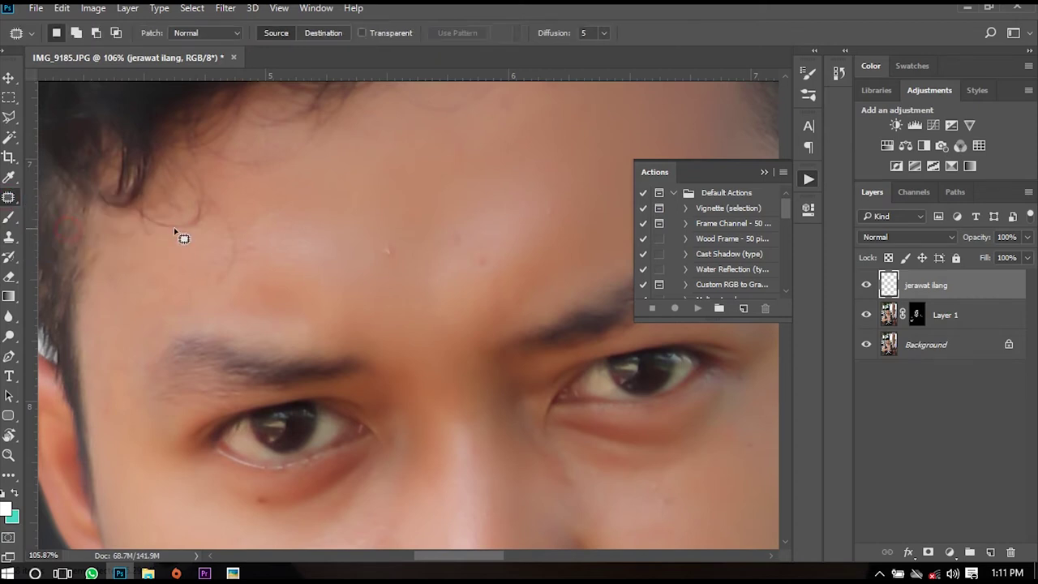
right_click(10, 197)
click(78, 214)
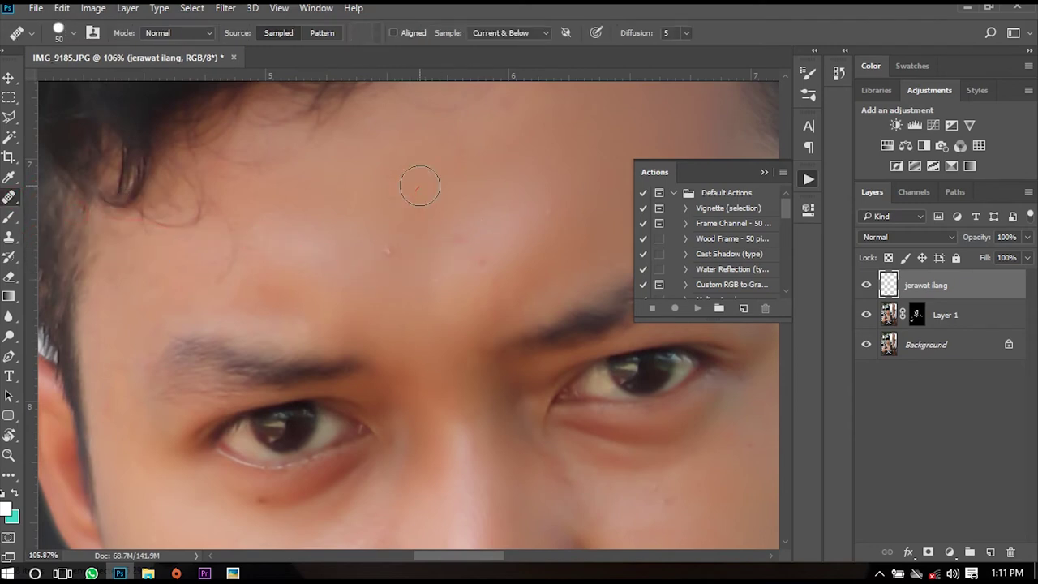
Brush over the forehead blemishes and near the eyebrow using Sample: Current & Below
mouse_move(421, 187)
mouse_down()
mouse_move(357, 190)
mouse_move(405, 188)
mouse_up()
drag(405, 177, 395, 256)
mouse_move(514, 325)
mouse_down()
mouse_move(475, 279)
mouse_move(396, 350)
mouse_up()
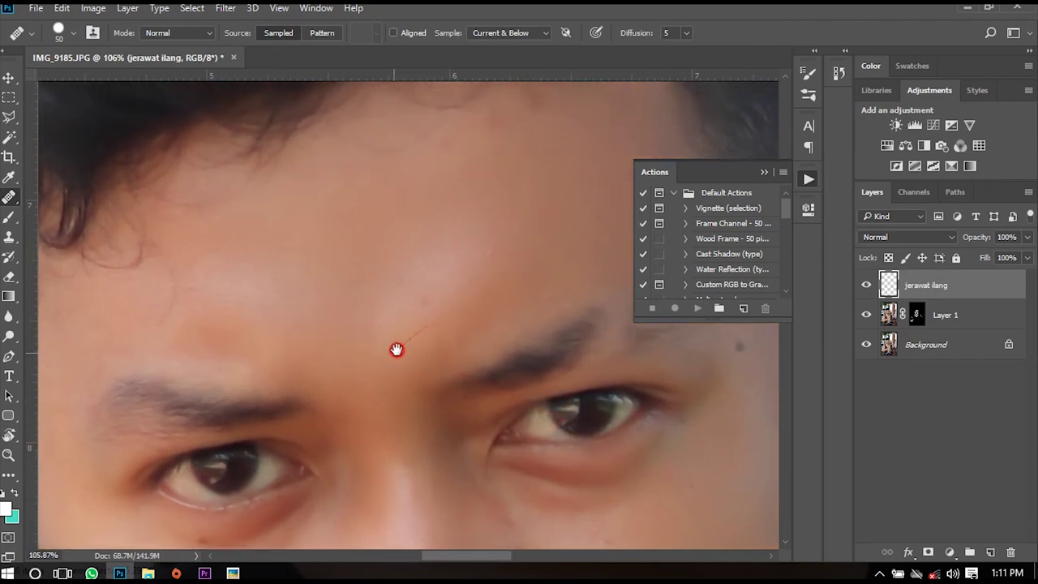
mouse_move(418, 308)
mouse_down()
mouse_move(460, 323)
mouse_move(370, 294)
mouse_up()
drag(440, 330, 406, 271)
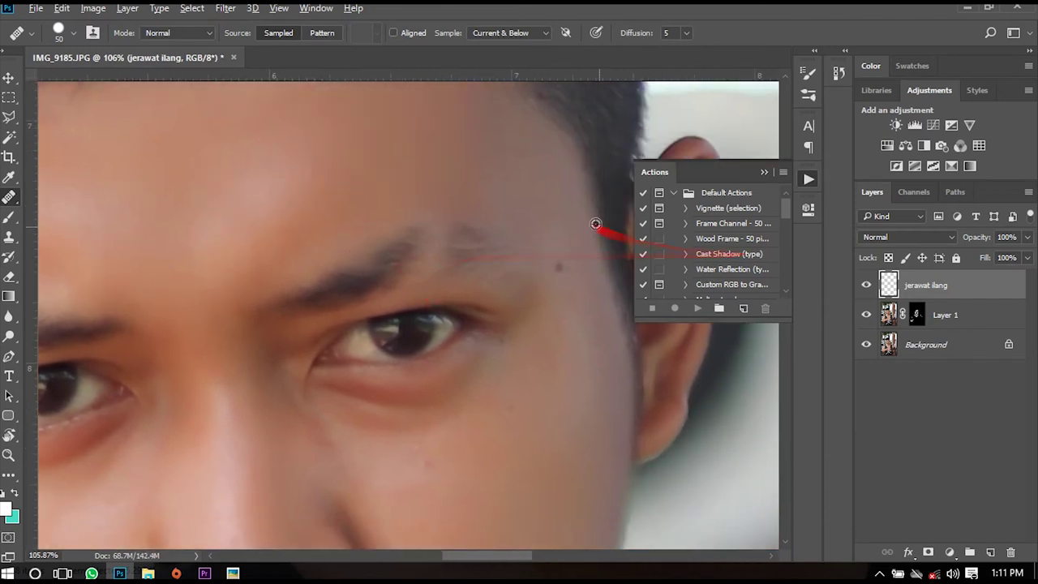
drag(315, 325, 508, 264)
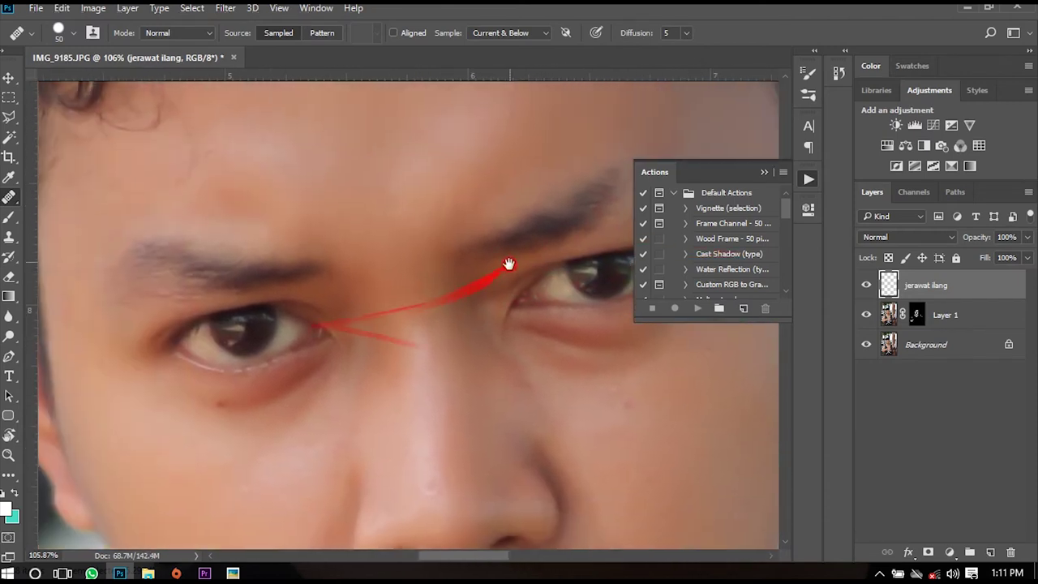
drag(274, 364, 359, 278)
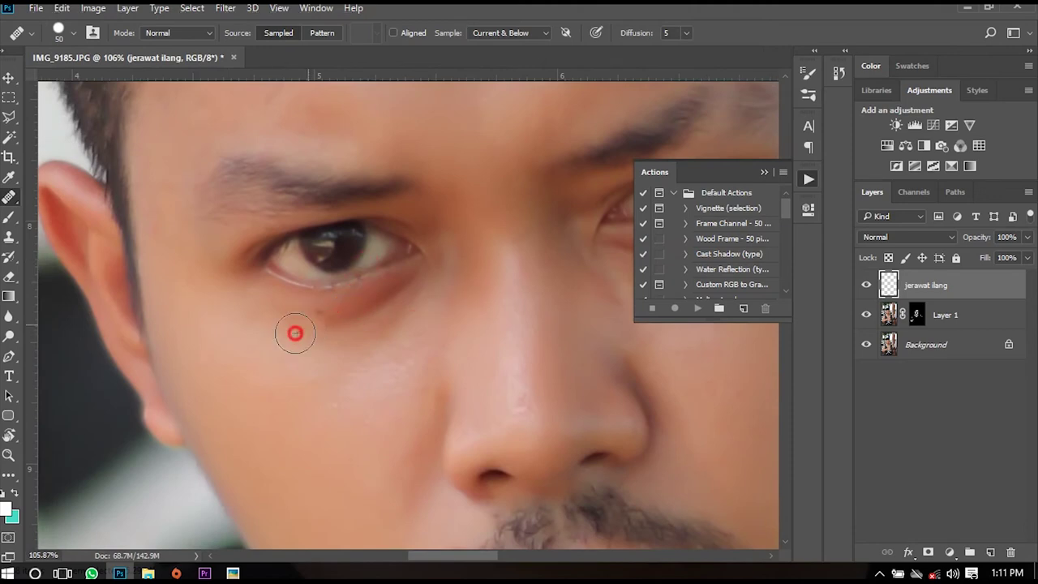
Switch to the Spot Healing Brush at size 25 and heal the dark spot under the eye
key(p)
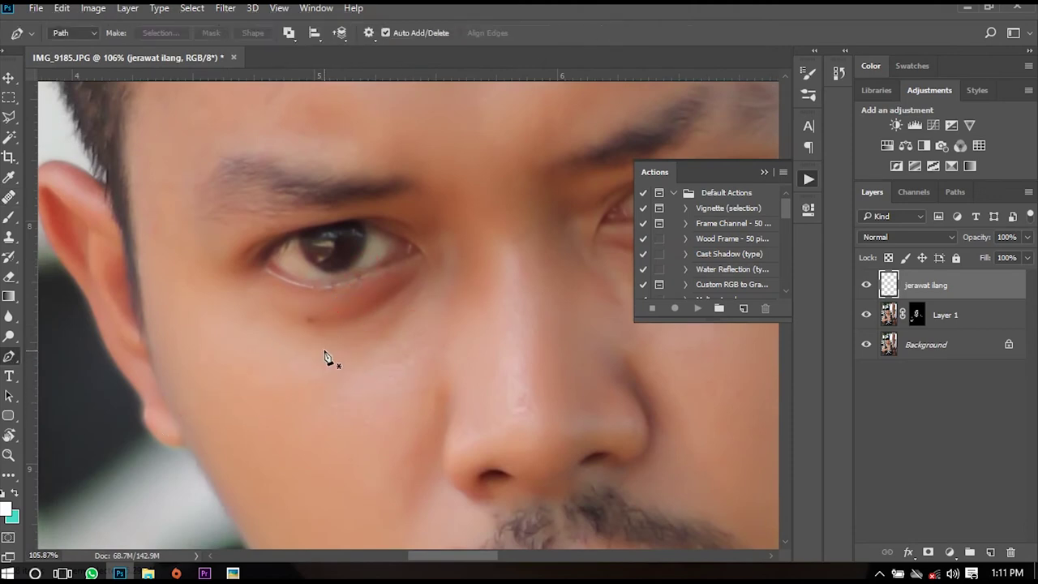
key(j)
scroll(324, 341, up, 5)
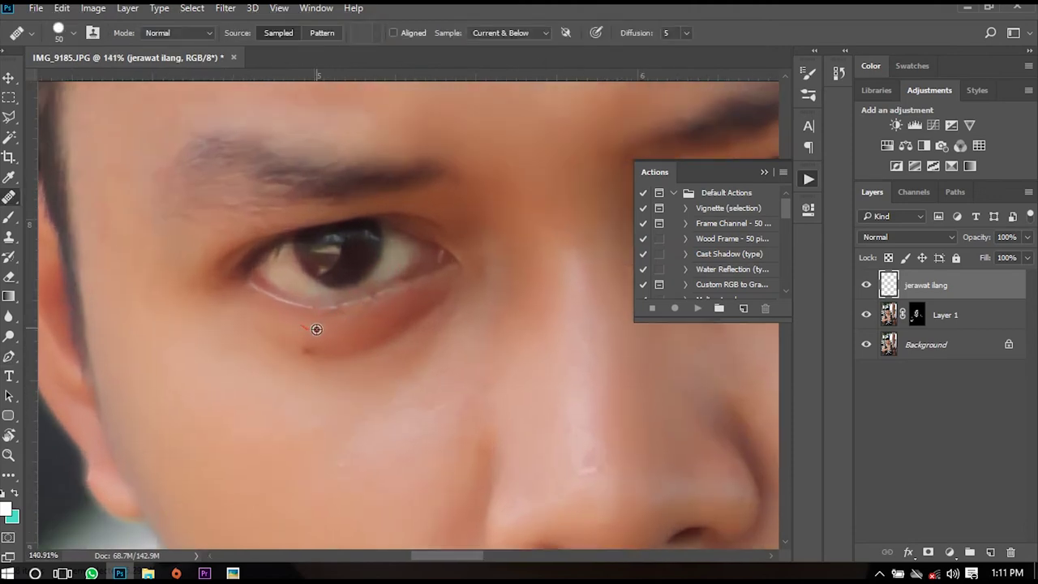
key(bracketleft)
key(bracketleft)
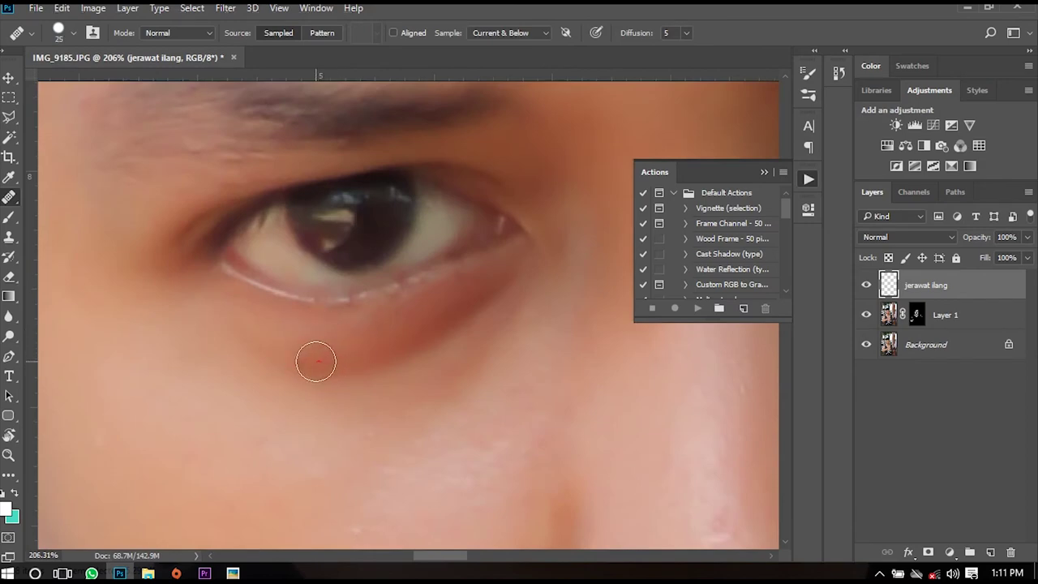
drag(316, 361, 389, 332)
Heal the small blemishes along the nose
scroll(429, 318, down, 3)
scroll(430, 325, down, 3)
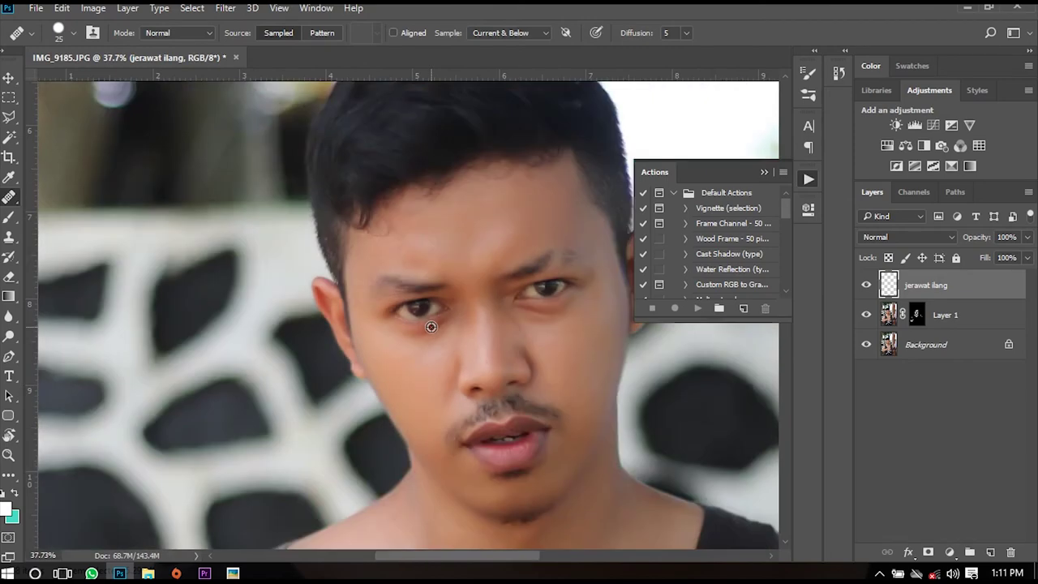
scroll(480, 347, up, 2)
scroll(470, 339, up, 2)
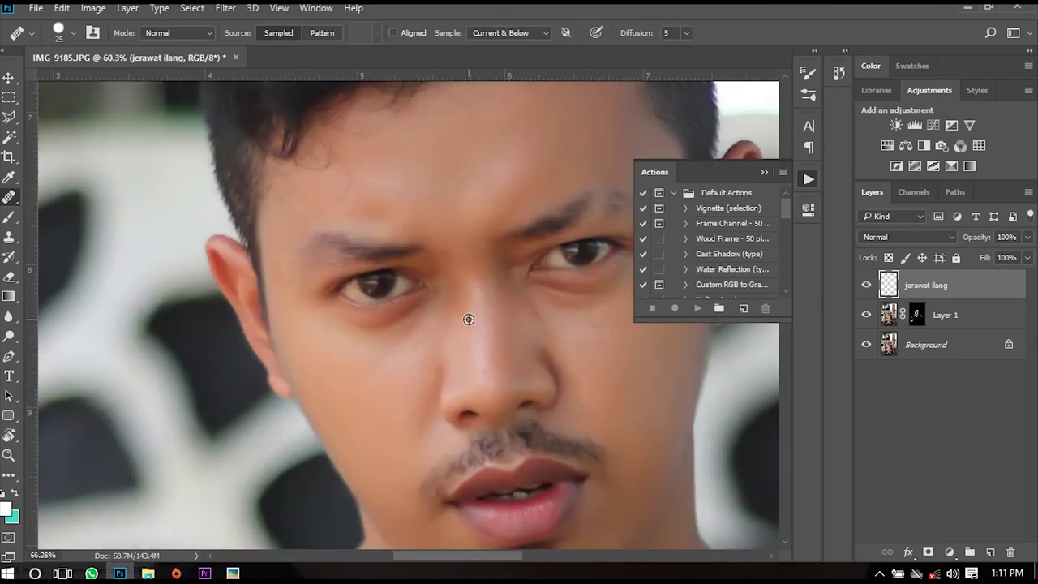
scroll(419, 339, up, 2)
scroll(348, 288, down, 2)
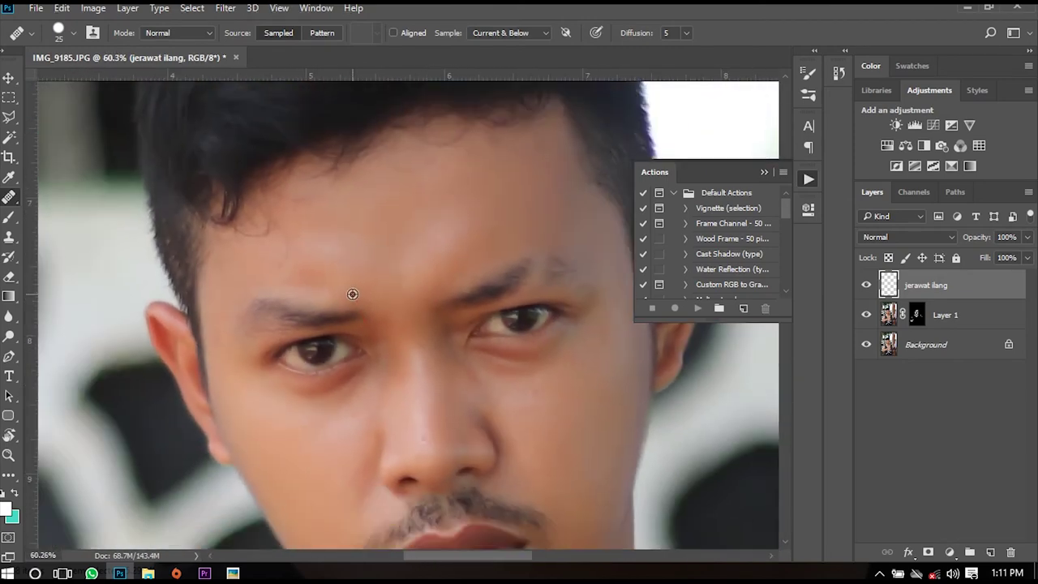
scroll(398, 280, up, 1)
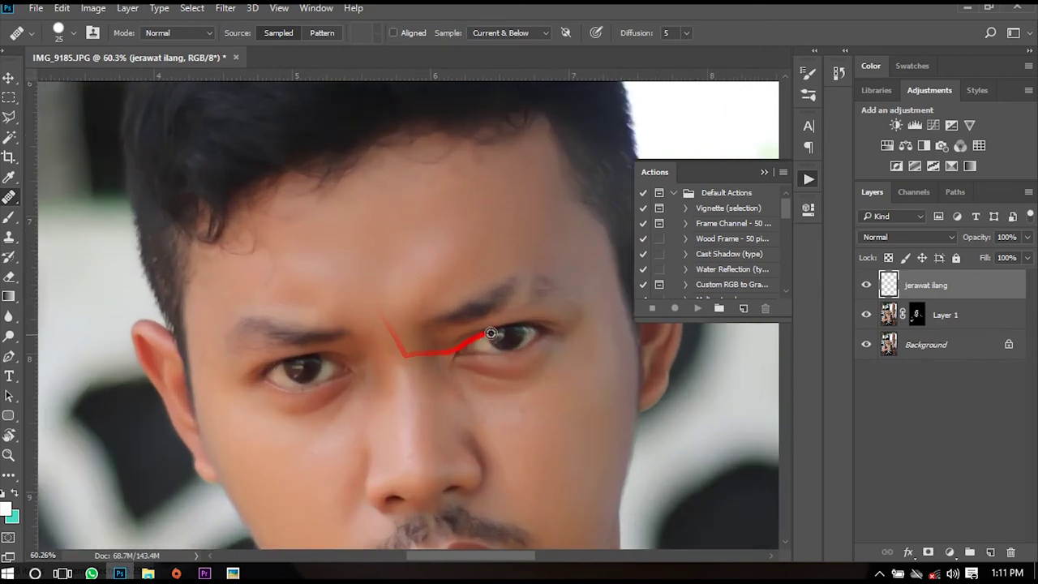
drag(490, 332, 491, 334)
scroll(405, 340, down, 1)
drag(370, 342, 352, 492)
scroll(357, 422, down, 1)
scroll(357, 365, up, 1)
scroll(356, 353, down, 1)
mouse_move(364, 348)
mouse_down()
mouse_move(375, 346)
mouse_move(363, 341)
mouse_up()
scroll(369, 345, up, 2)
mouse_move(371, 301)
mouse_down()
mouse_move(382, 238)
mouse_move(412, 281)
mouse_move(371, 341)
mouse_move(458, 319)
mouse_up()
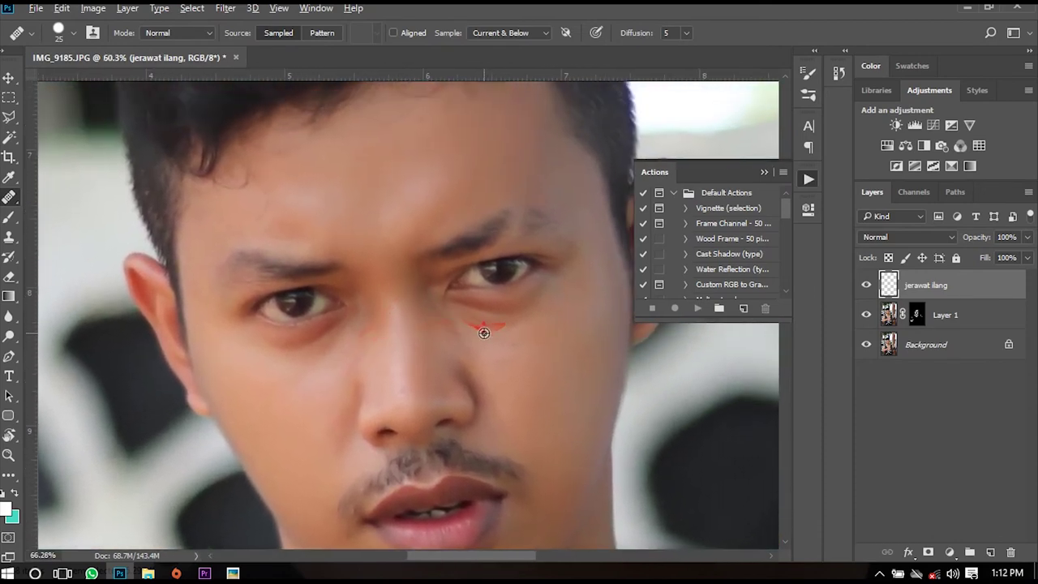
Heal the spots under and beside the right eye
scroll(484, 332, up, 2)
click(475, 281)
scroll(487, 291, down, 2)
scroll(501, 300, down, 1)
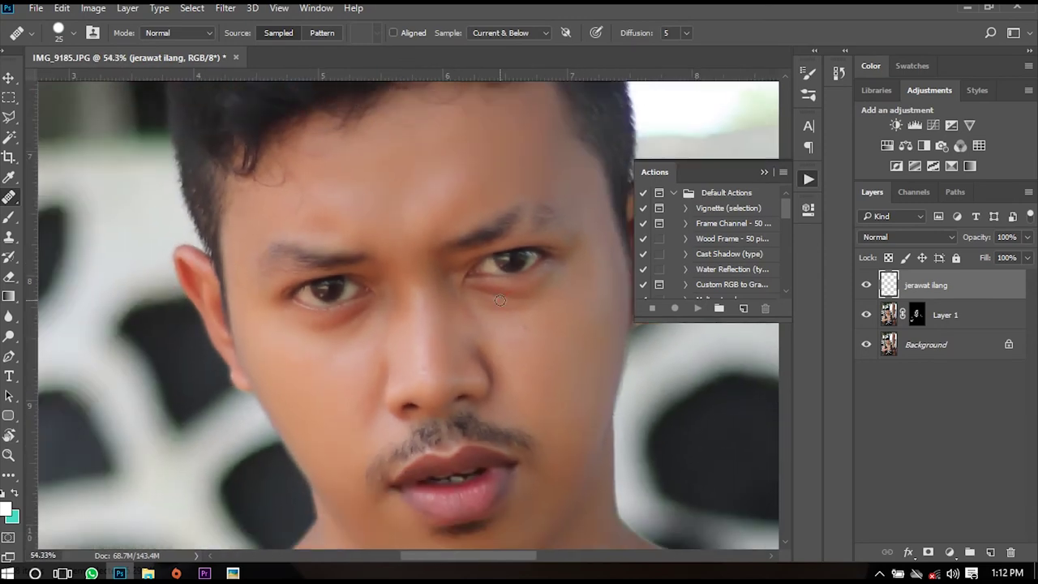
scroll(500, 300, down, 2)
scroll(523, 276, down, 1)
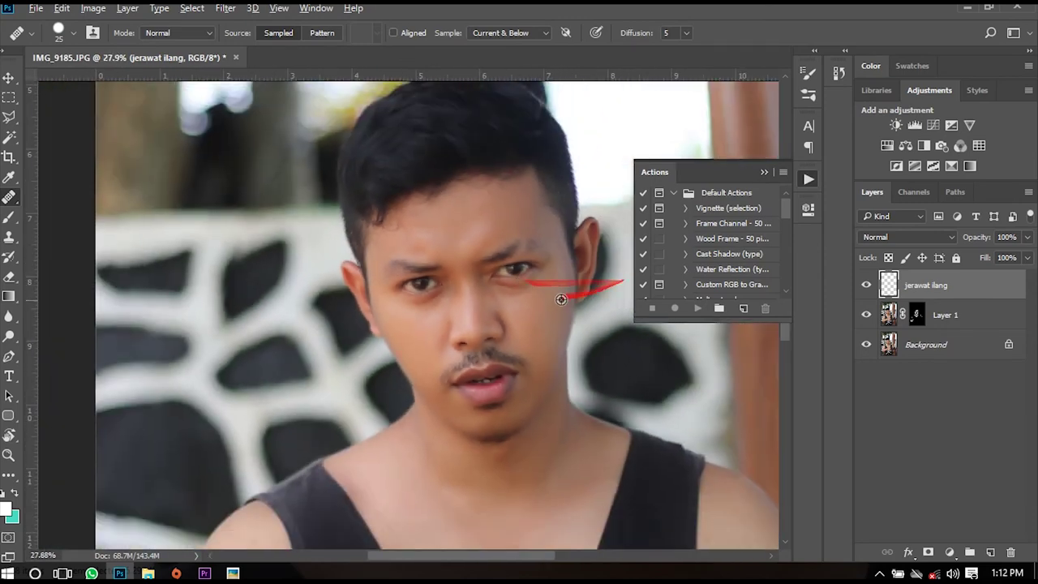
drag(561, 299, 559, 298)
scroll(551, 275, up, 3)
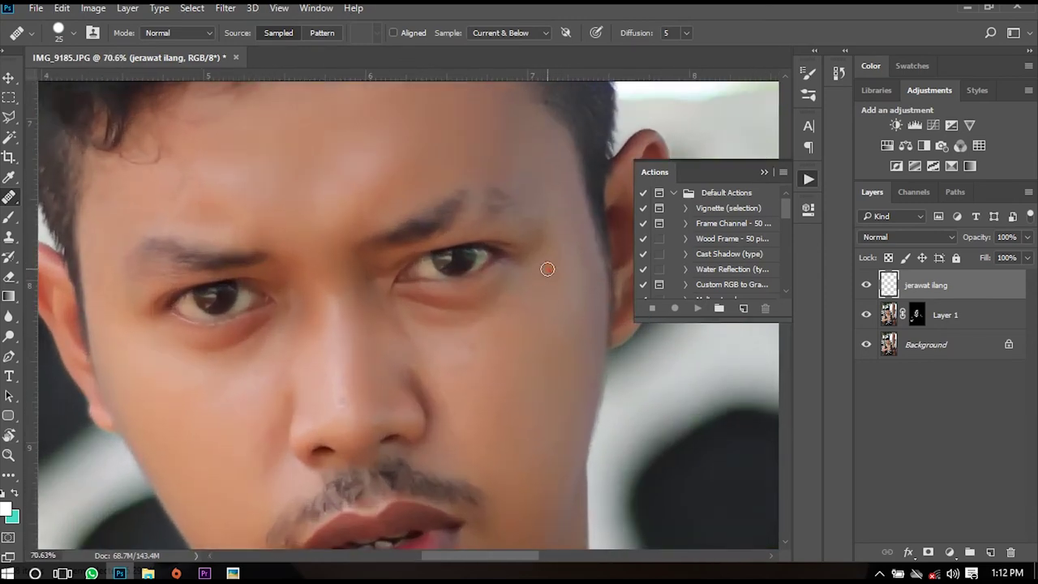
drag(511, 247, 384, 333)
Add a new empty Layer 2 and heal a mark on the cheek below the eye
key(ctrl+shift+n)
key(Return)
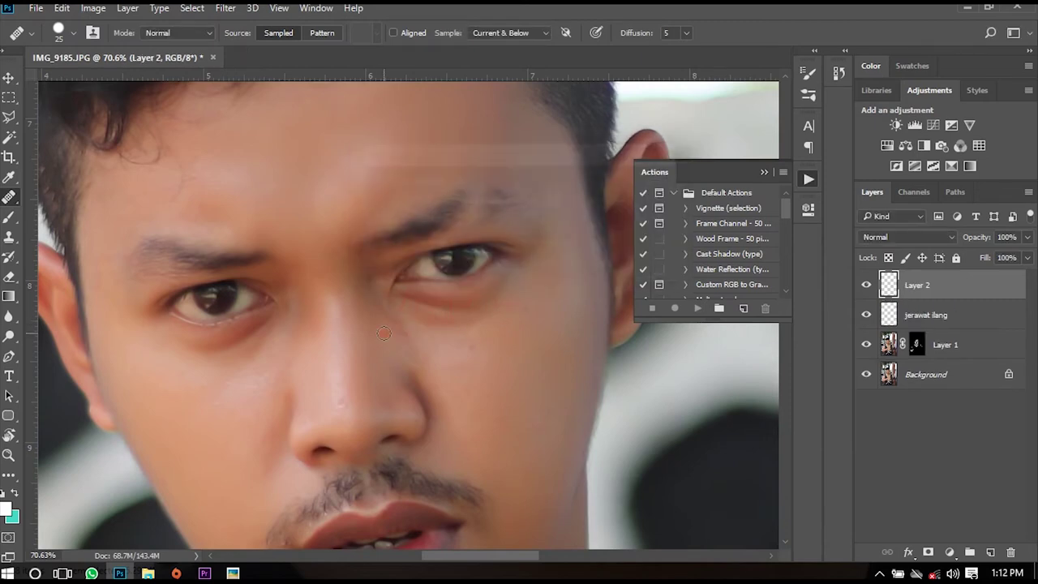
mouse_move(391, 317)
mouse_down()
mouse_move(401, 350)
mouse_move(480, 359)
mouse_up()
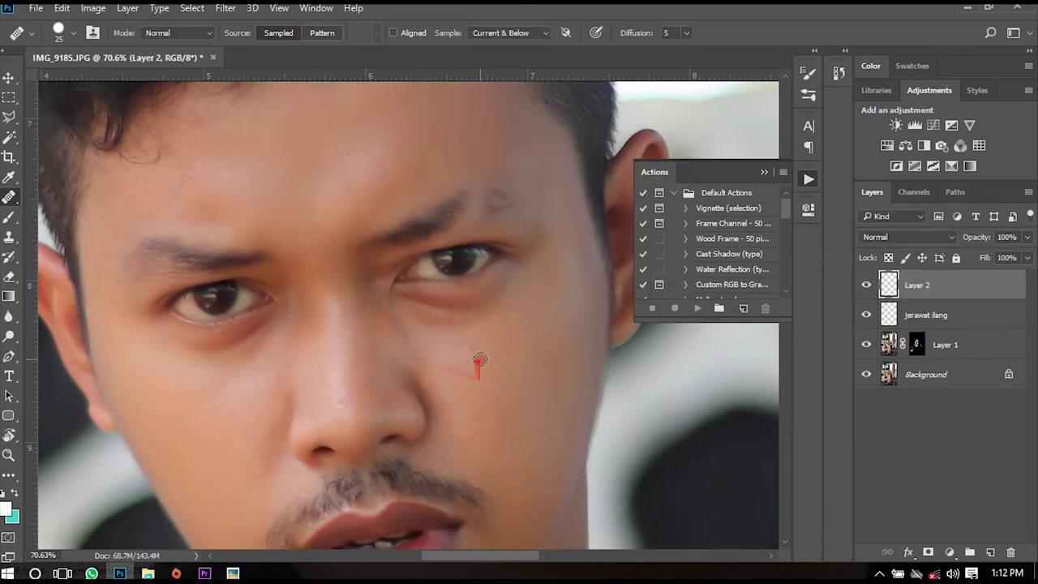
Switch to the Brush Tool and sample the cheek's skin tone as the foreground colour
key(b)
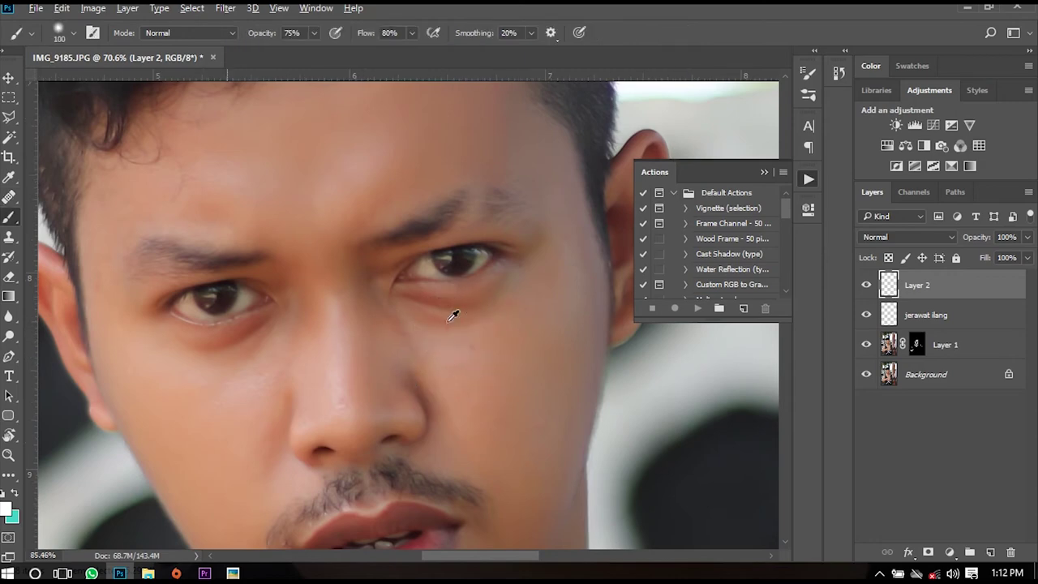
scroll(449, 328, up, 3)
drag(426, 348, 377, 350)
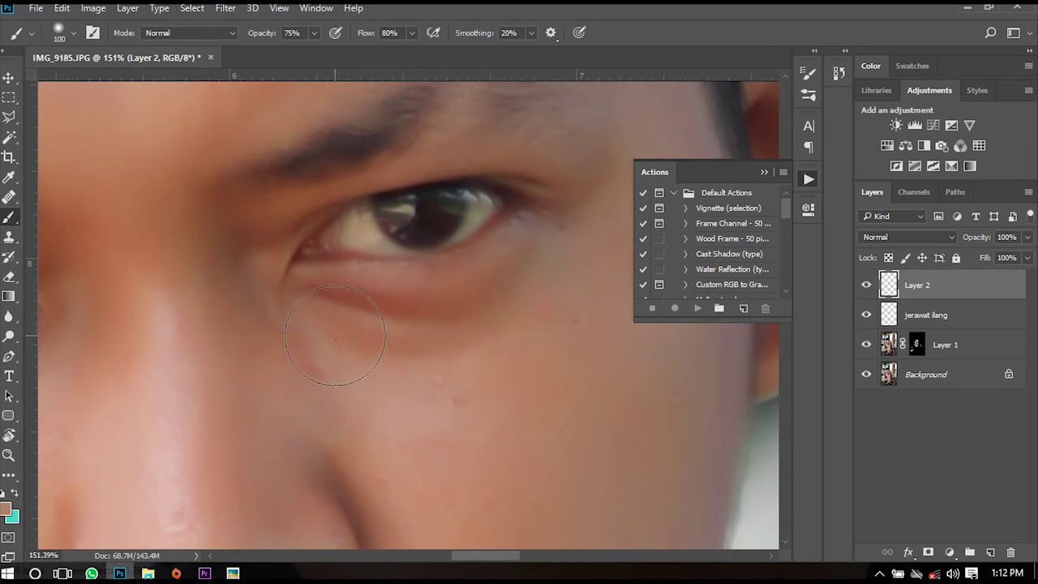
alt+click(334, 329)
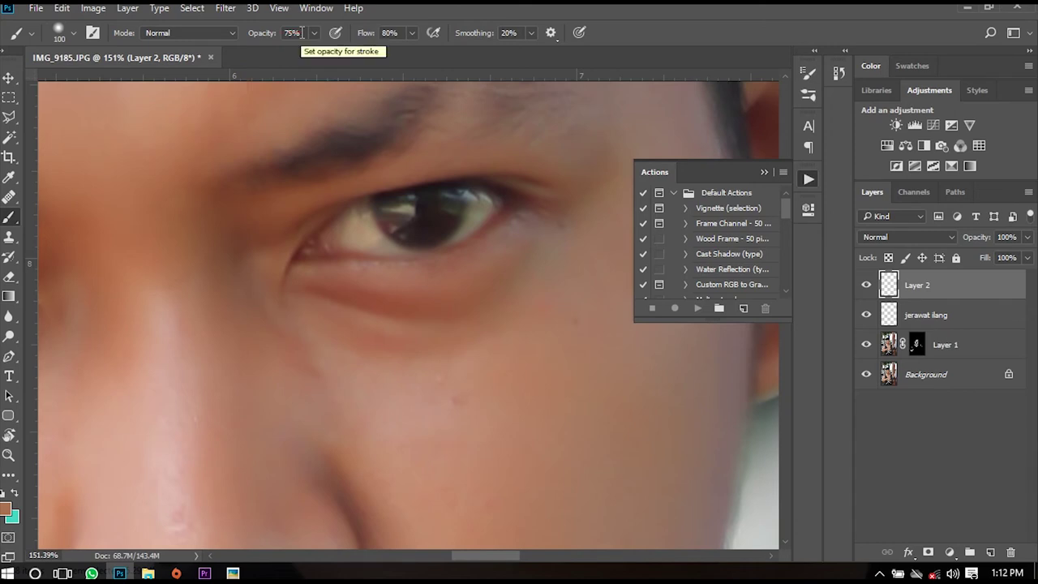
Set brush opacity to 20%, size 50, and paint faint skin tone under the eye
key(2)
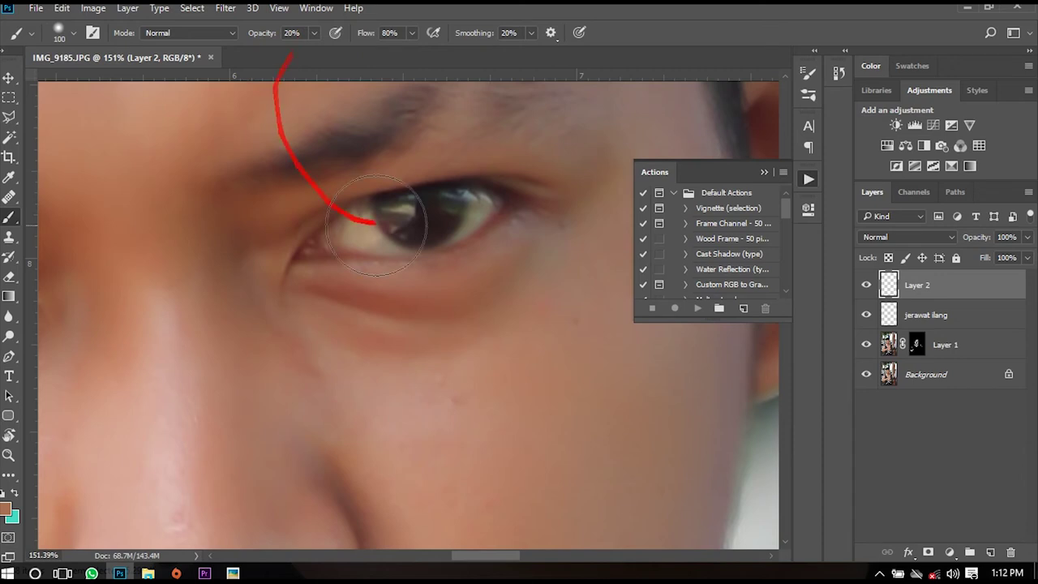
drag(327, 313, 347, 312)
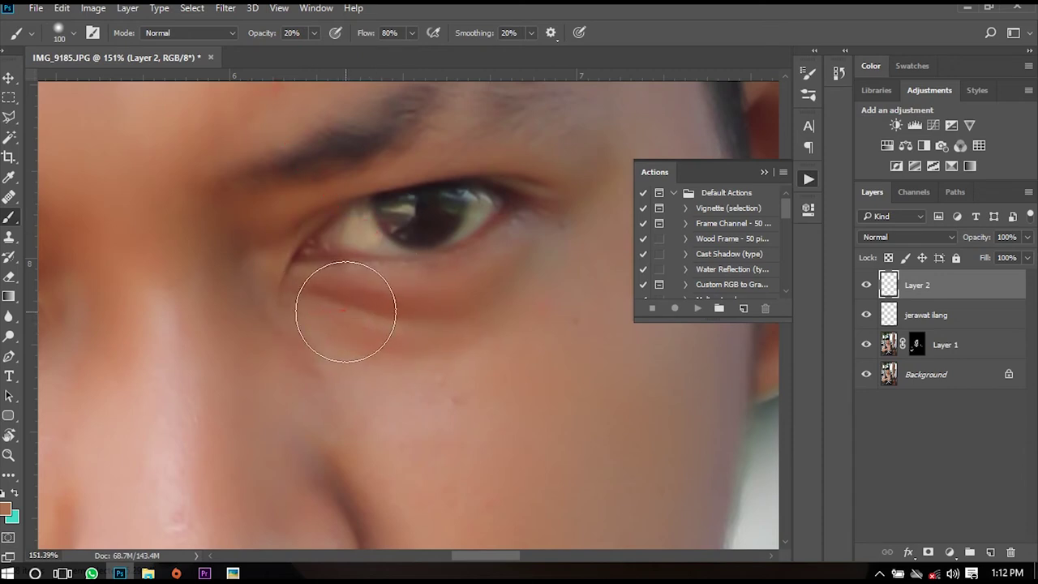
key(bracketleft)
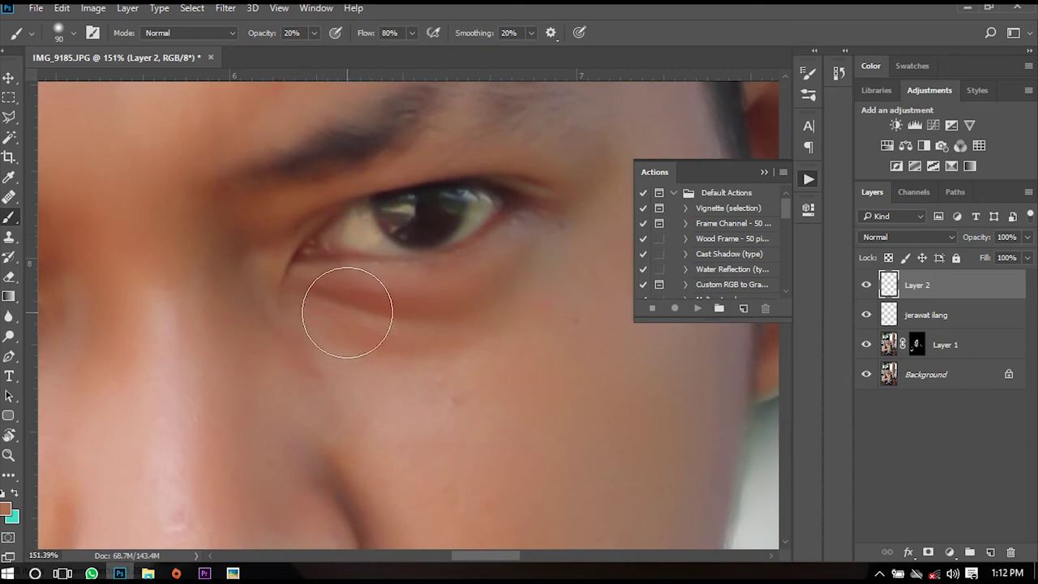
key(bracketleft)
key(bracketleft)
key(bracketleft)
key(bracketleft)
mouse_move(319, 308)
mouse_down()
mouse_move(310, 298)
mouse_move(452, 308)
mouse_move(452, 297)
mouse_move(443, 322)
mouse_move(369, 359)
mouse_move(440, 343)
mouse_move(475, 352)
mouse_move(344, 366)
mouse_move(440, 338)
mouse_move(370, 332)
mouse_move(483, 333)
mouse_up()
Resample nearby skin colours and paint over the dark under-eye shadow
alt+click(349, 358)
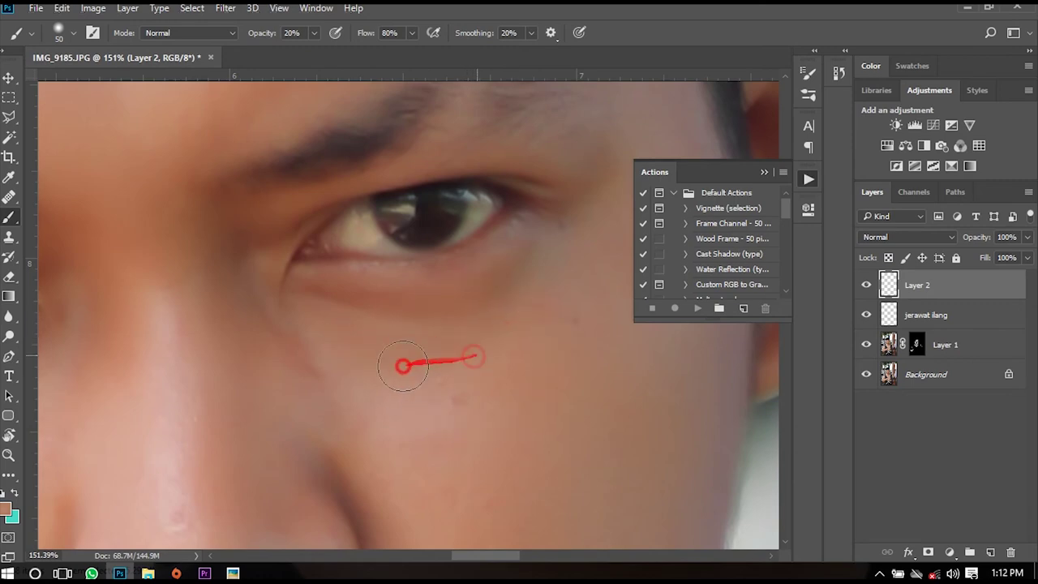
scroll(422, 362, down, 5)
scroll(422, 363, down, 3)
scroll(438, 355, down, 2)
scroll(405, 382, up, 3)
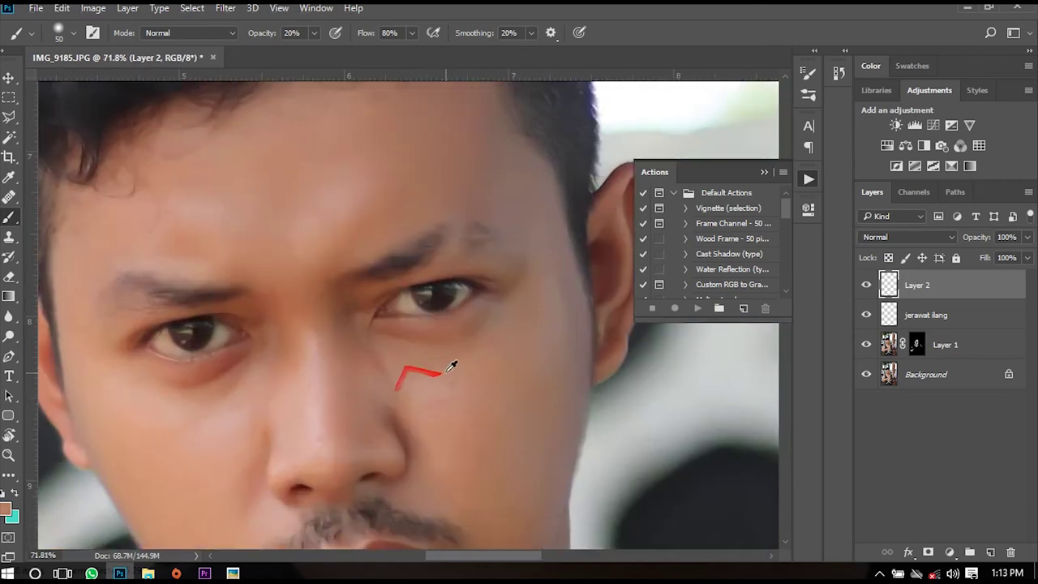
scroll(454, 362, up, 2)
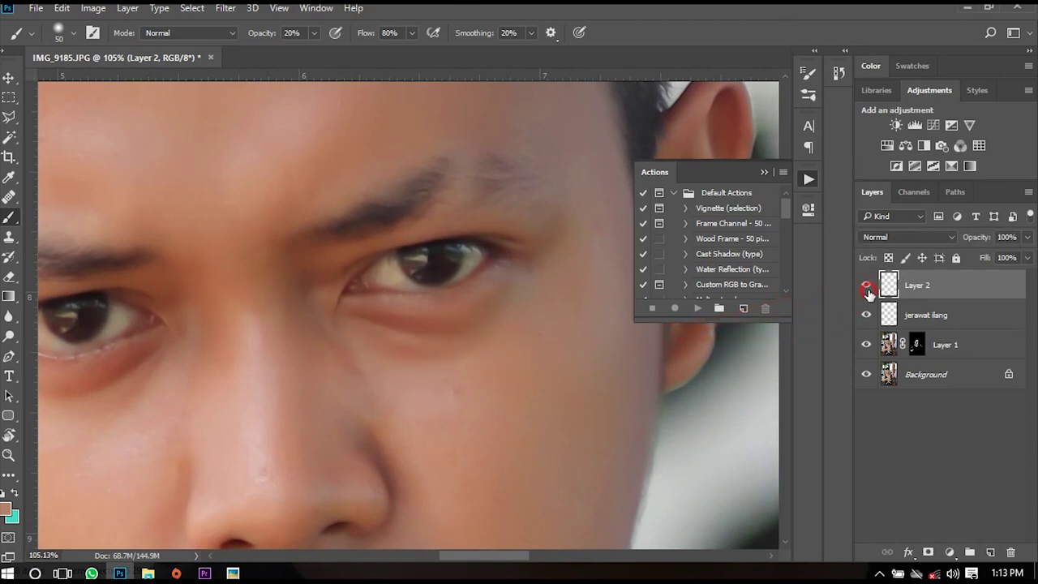
scroll(316, 380, up, 3)
drag(206, 386, 655, 299)
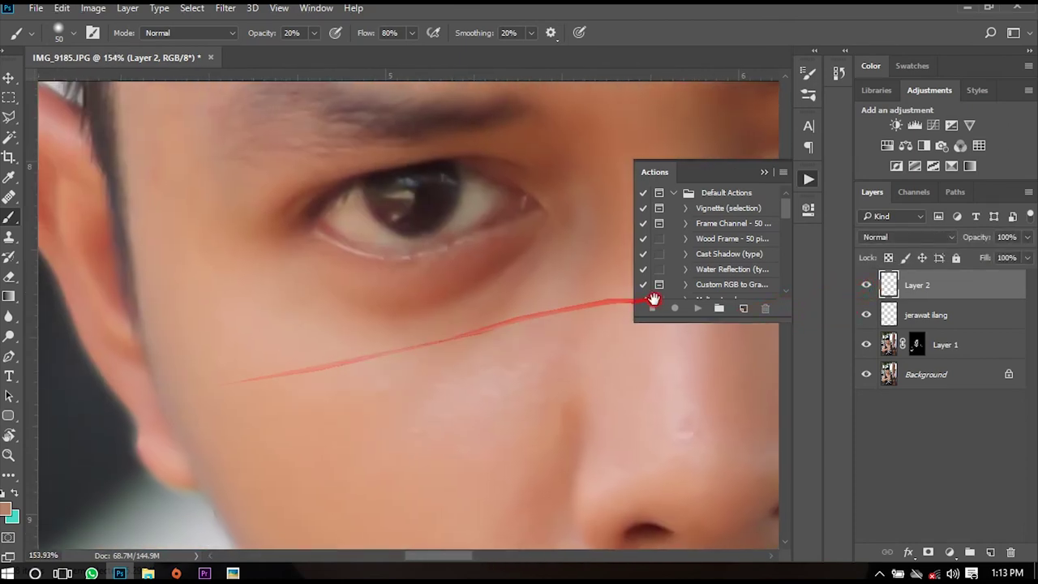
alt+click(434, 326)
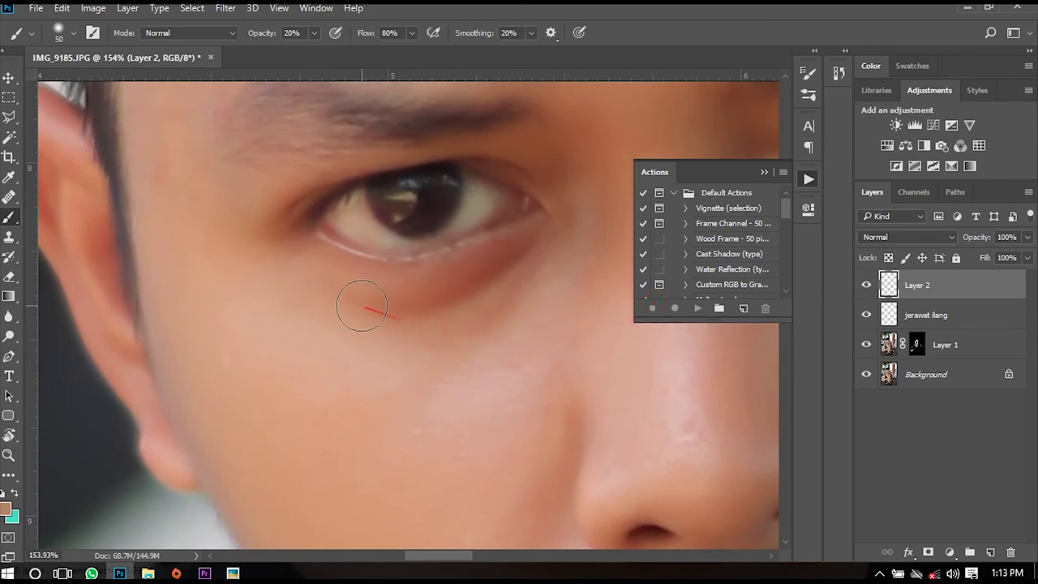
mouse_move(366, 274)
mouse_down()
mouse_move(522, 269)
mouse_move(475, 304)
mouse_up()
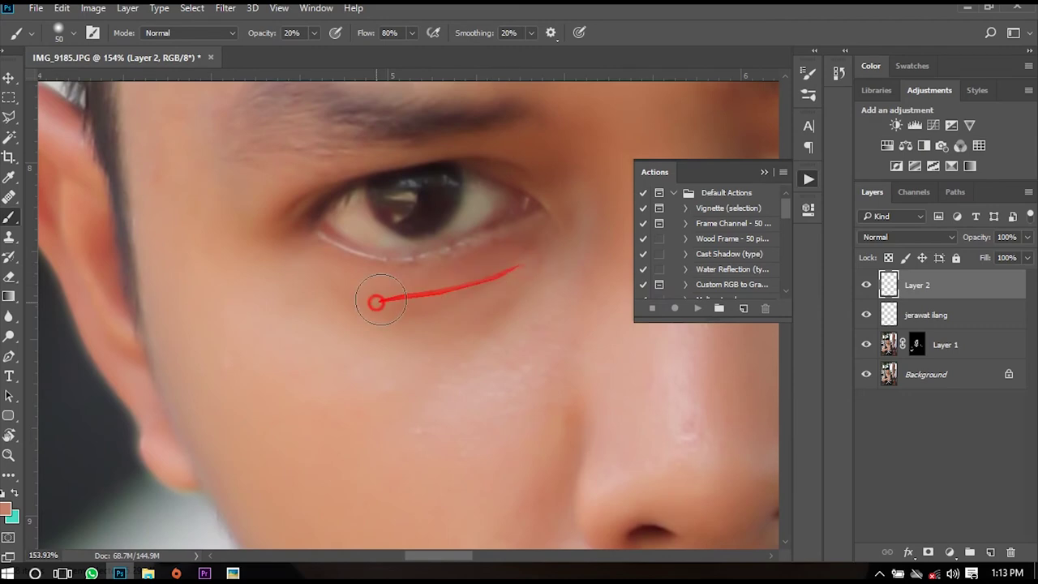
scroll(475, 303, down, 3)
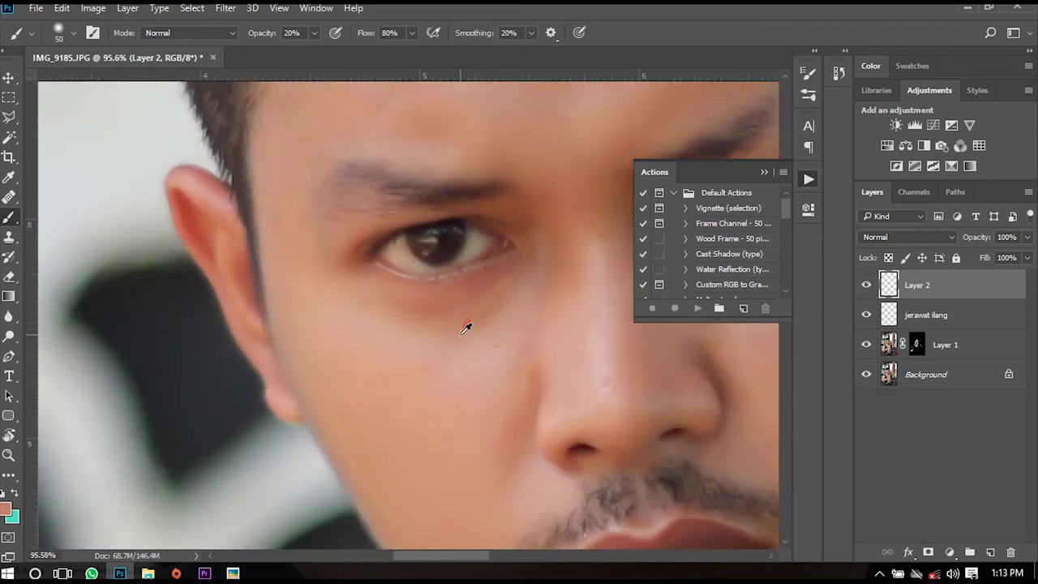
alt+click(509, 308)
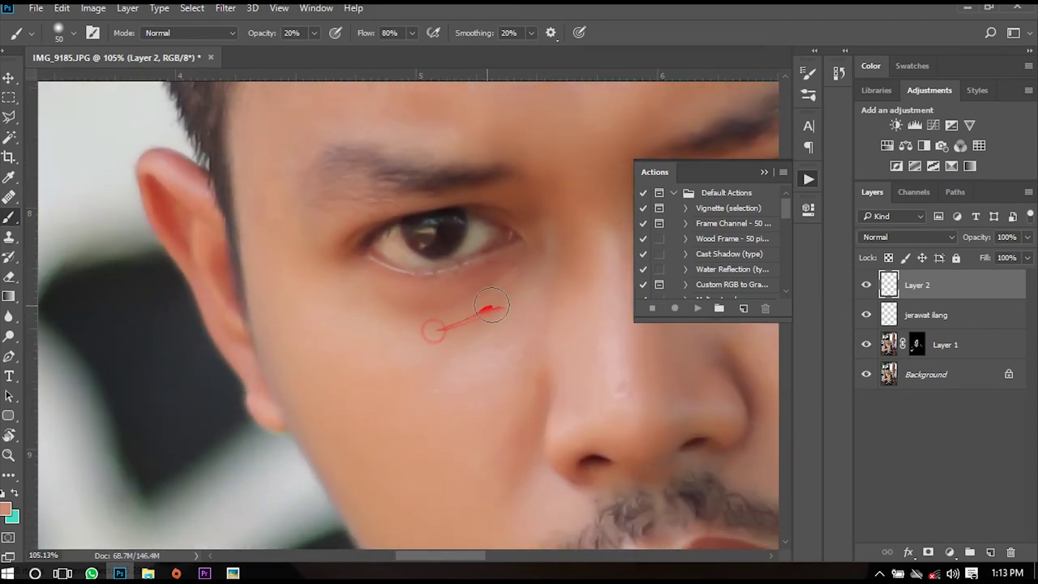
mouse_move(498, 298)
mouse_down()
mouse_move(370, 317)
mouse_move(518, 279)
mouse_move(371, 324)
mouse_move(308, 303)
mouse_up()
Resample skin tone below the right eye and paint along its shadow
alt+click(514, 310)
scroll(465, 236, down, 3)
drag(551, 309, 380, 393)
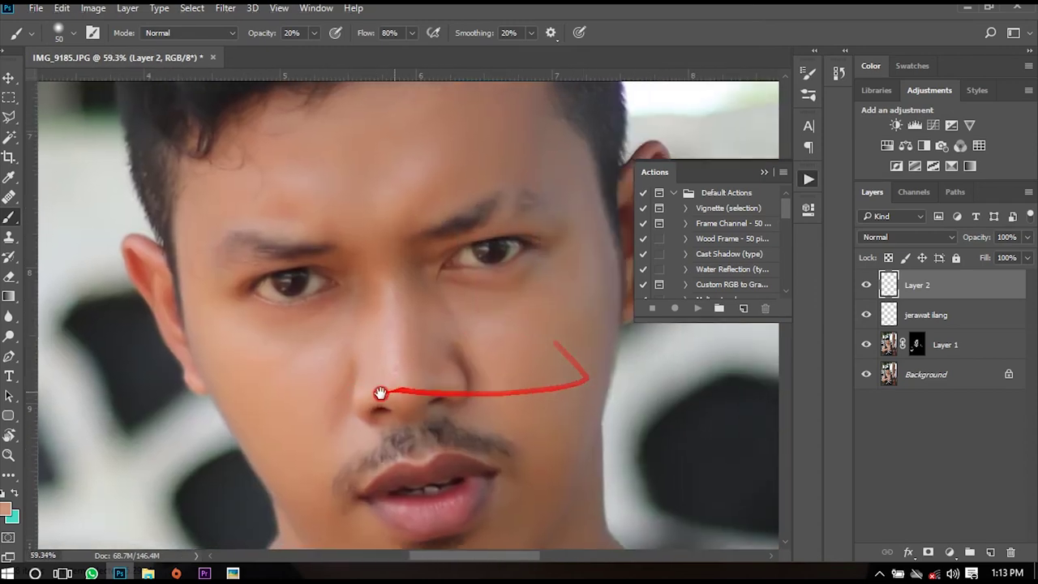
scroll(399, 295, up, 3)
scroll(536, 307, up, 2)
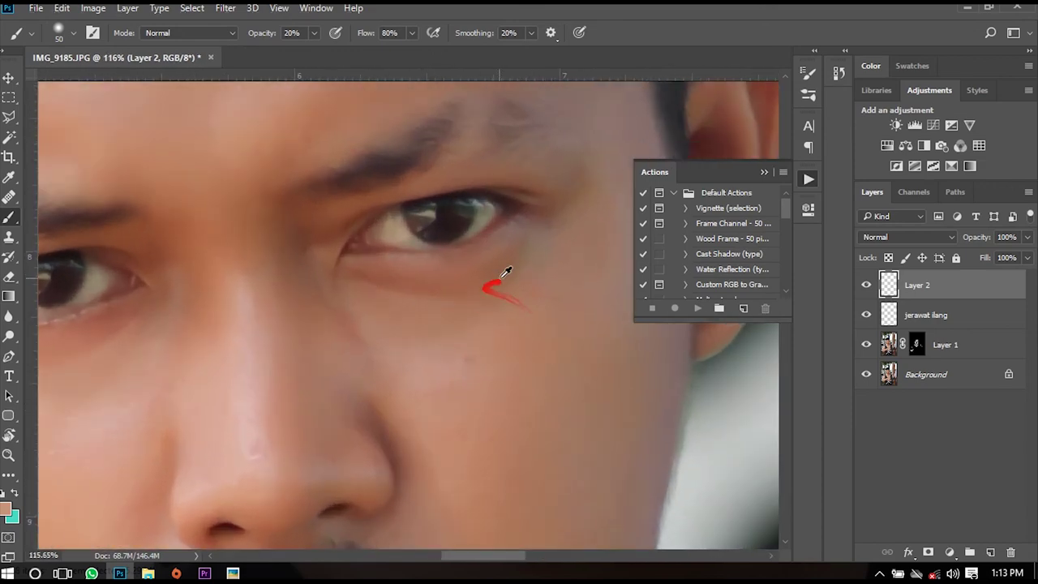
alt+click(475, 264)
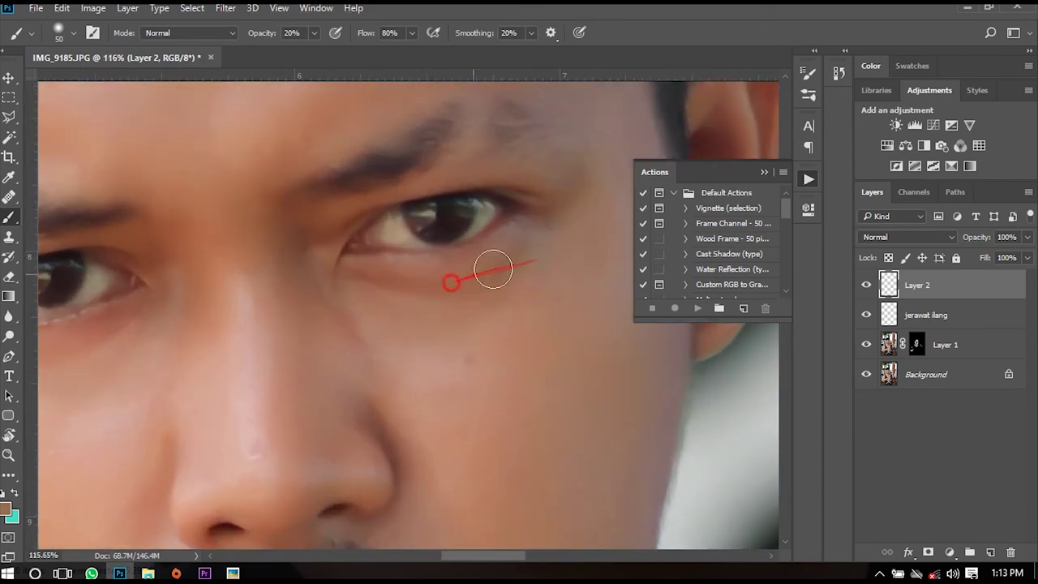
alt+click(475, 267)
drag(527, 243, 441, 301)
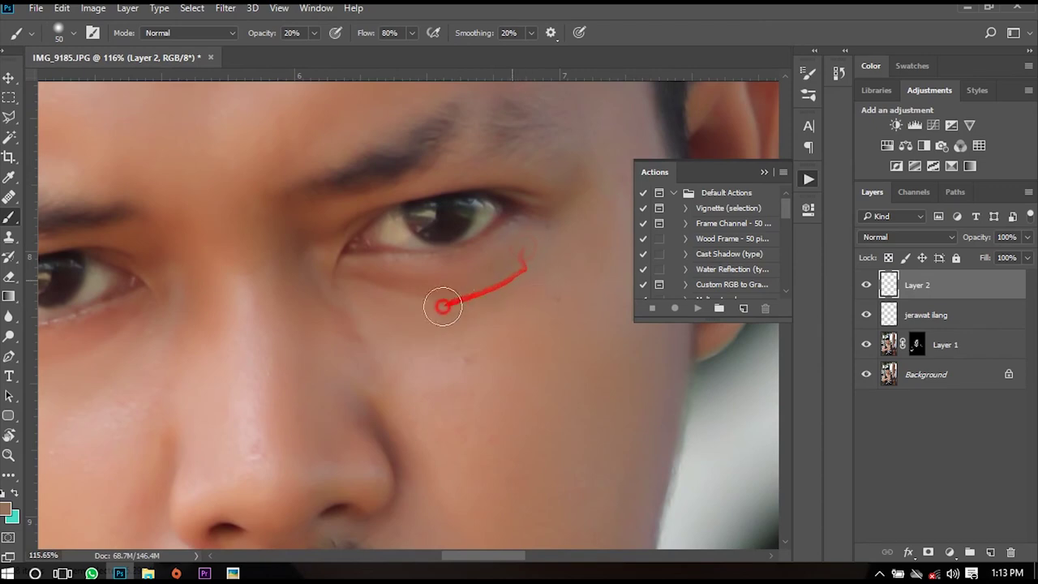
alt+click(535, 292)
scroll(469, 309, down, 2)
scroll(468, 309, down, 2)
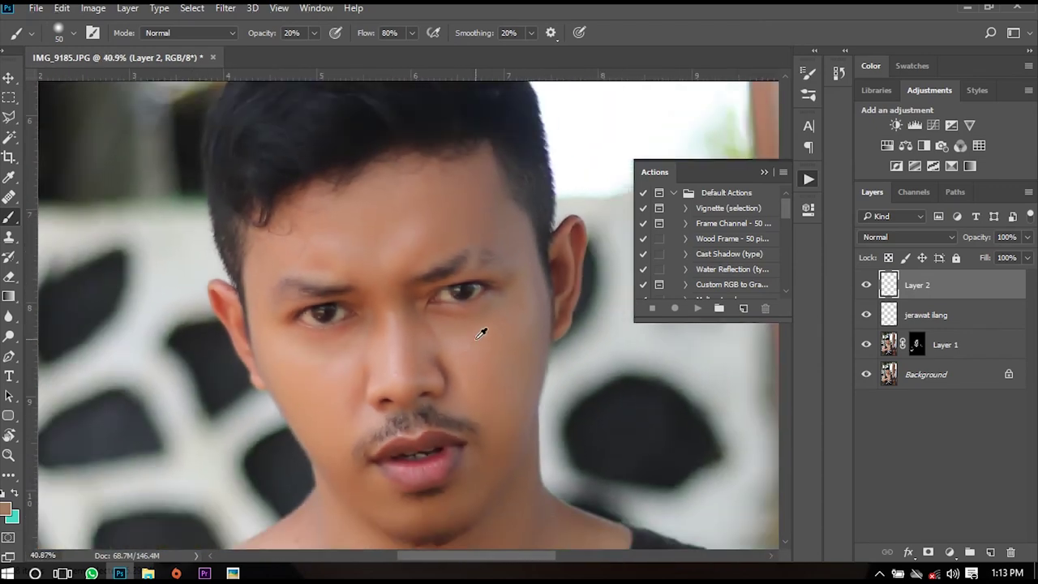
scroll(482, 332, up, 2)
scroll(452, 319, up, 2)
mouse_move(432, 322)
mouse_down()
mouse_move(197, 351)
mouse_move(382, 297)
mouse_up()
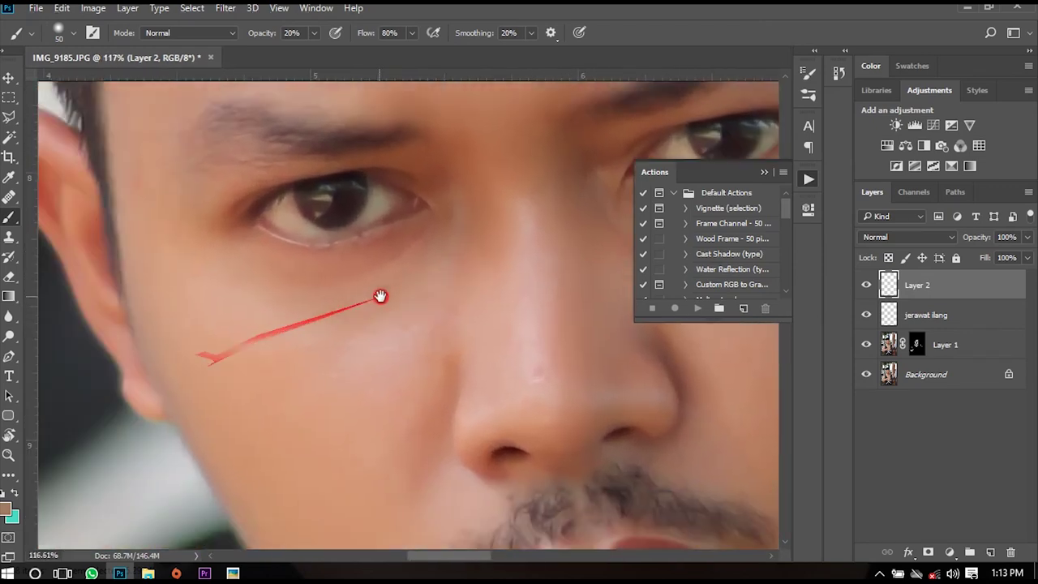
scroll(296, 303, up, 1)
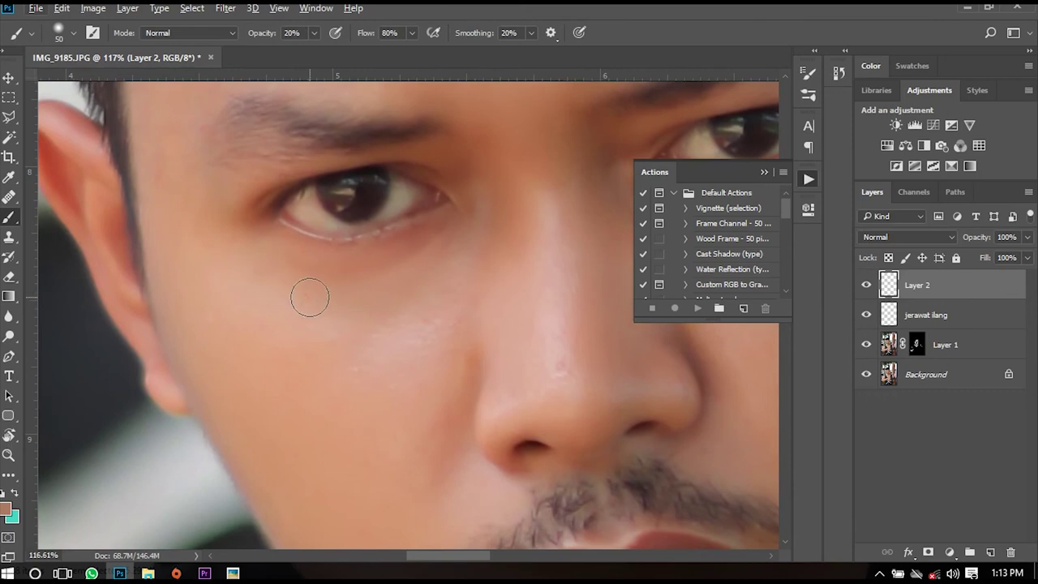
Enlarge the brush to 90 and blend paint across the under-eye area
key(bracketright)
key(bracketright)
key(bracketright)
mouse_move(288, 302)
mouse_down()
mouse_move(328, 309)
mouse_move(412, 289)
mouse_move(419, 322)
mouse_move(331, 311)
mouse_move(451, 257)
mouse_move(394, 283)
mouse_up()
scroll(429, 294, down, 3)
scroll(491, 338, down, 2)
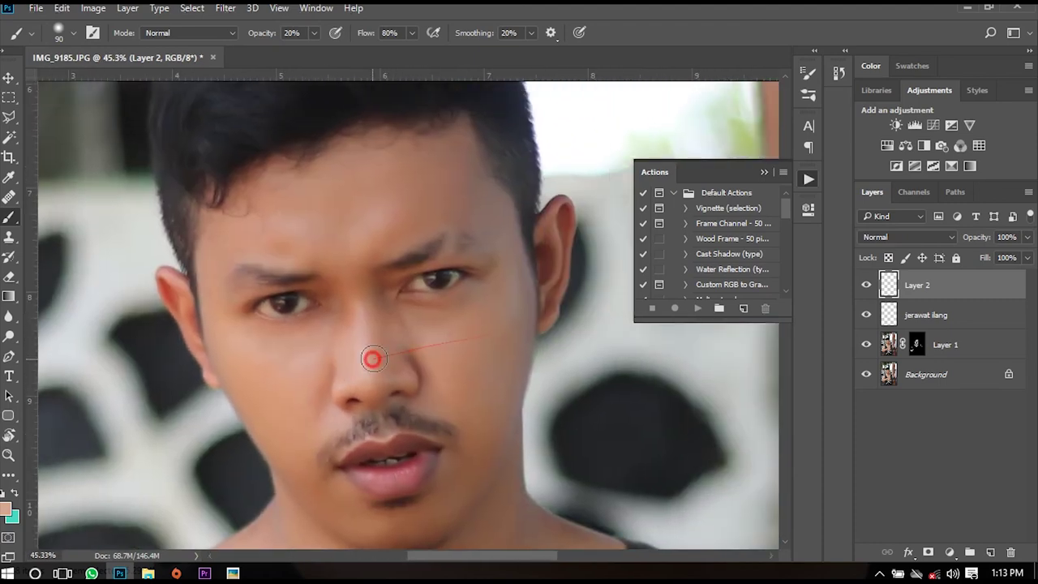
scroll(397, 345, up, 2)
mouse_move(414, 312)
mouse_down()
mouse_move(482, 301)
mouse_move(407, 295)
mouse_move(486, 283)
mouse_up()
Paint skin tone from below the lower lip down to the chin
scroll(520, 289, down, 3)
scroll(520, 316, down, 1)
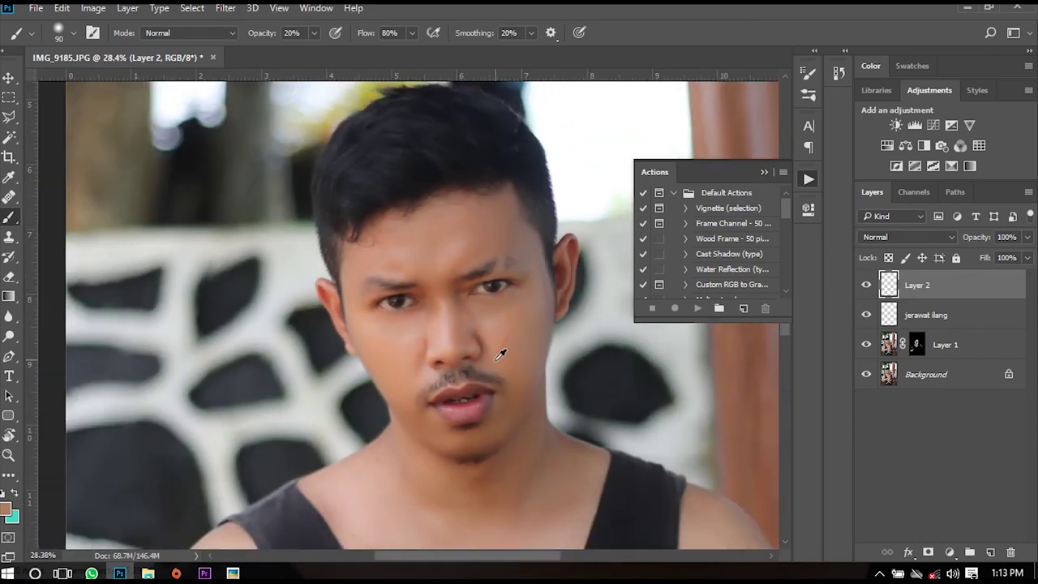
scroll(501, 354, down, 1)
scroll(487, 370, up, 1)
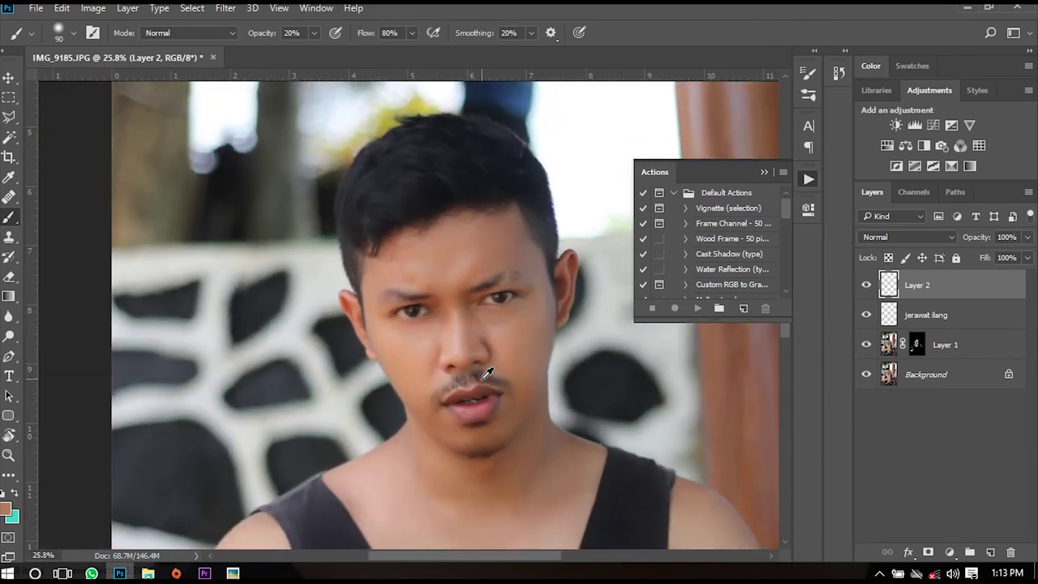
scroll(487, 371, down, 1)
scroll(477, 417, up, 1)
scroll(481, 410, up, 1)
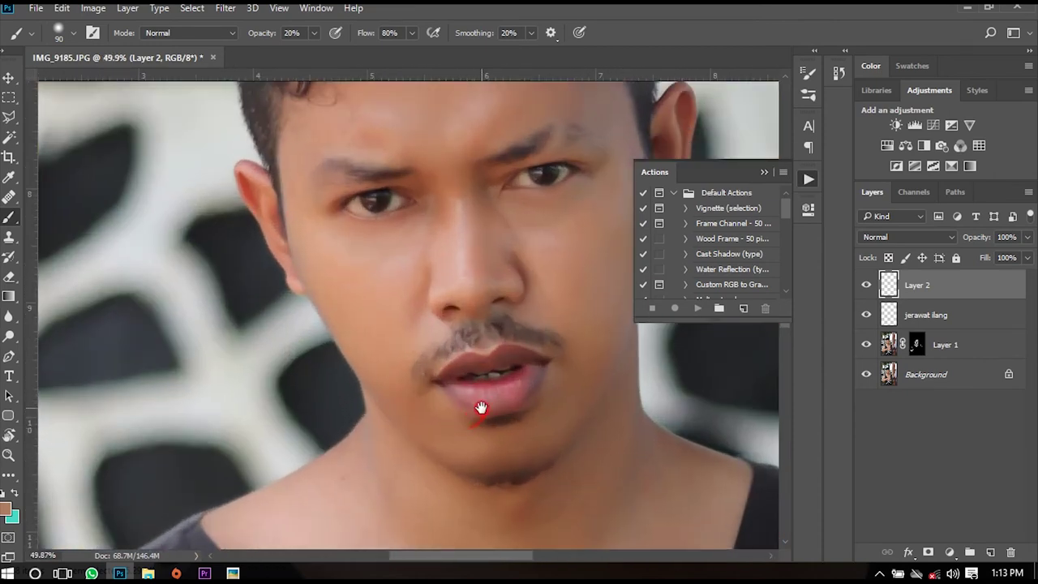
scroll(437, 399, up, 1)
drag(412, 390, 387, 421)
scroll(389, 422, down, 1)
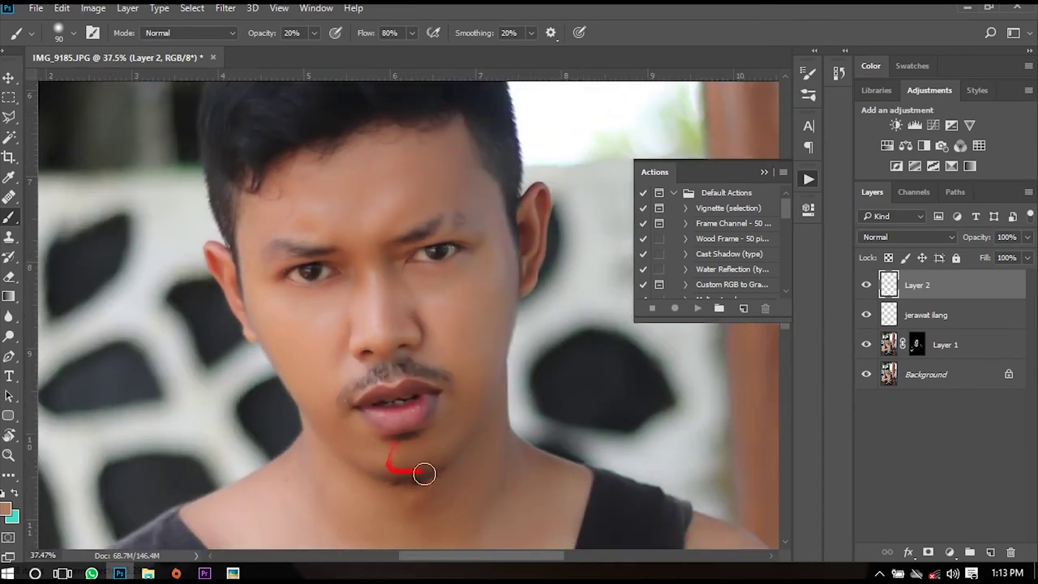
mouse_move(398, 360)
mouse_down()
mouse_move(402, 458)
mouse_move(382, 452)
mouse_up()
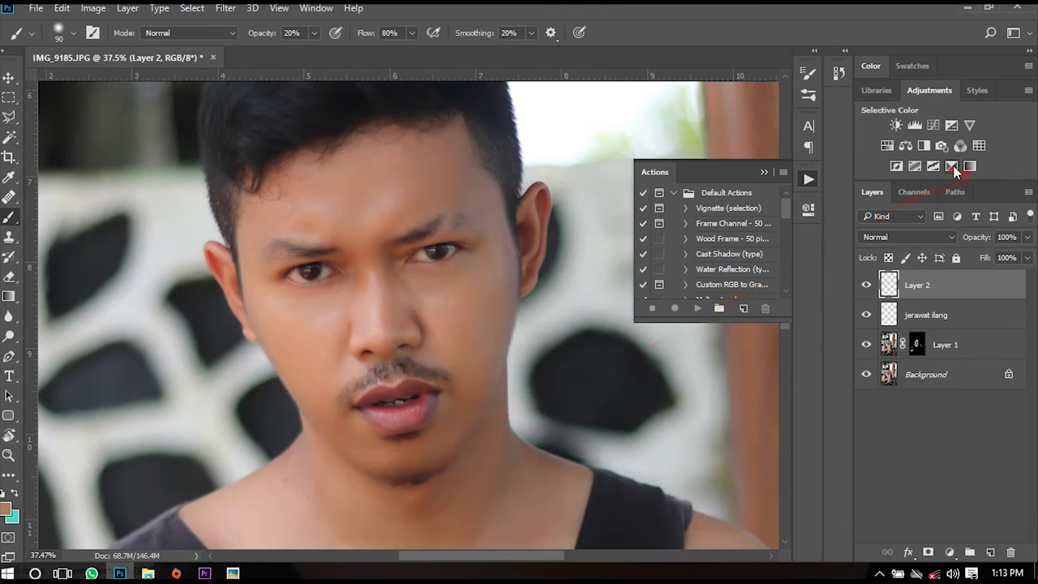
Add a Brightness/Contrast layer at Brightness 40 and invert its mask to black
click(896, 125)
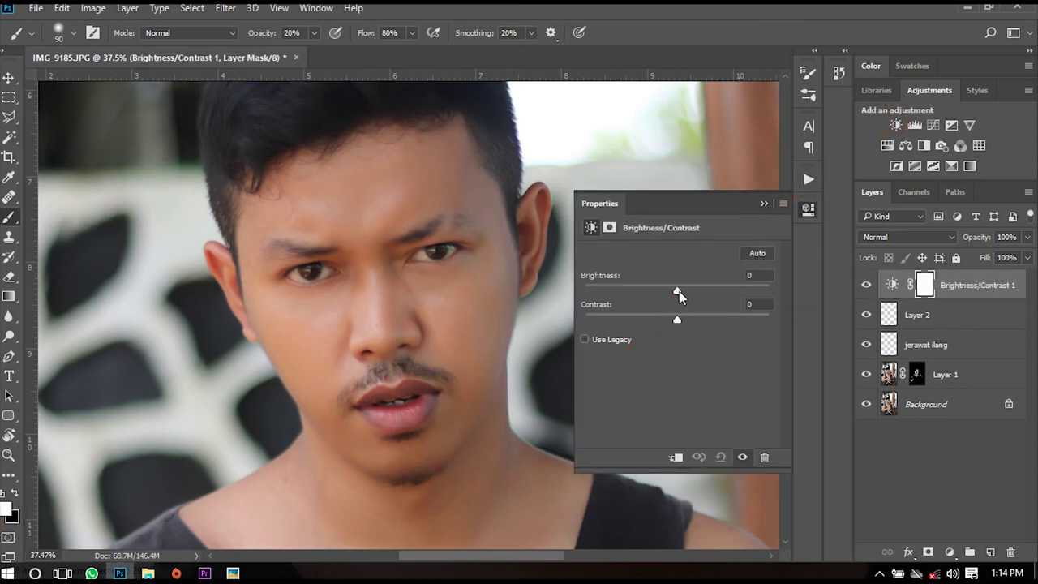
drag(678, 291, 701, 286)
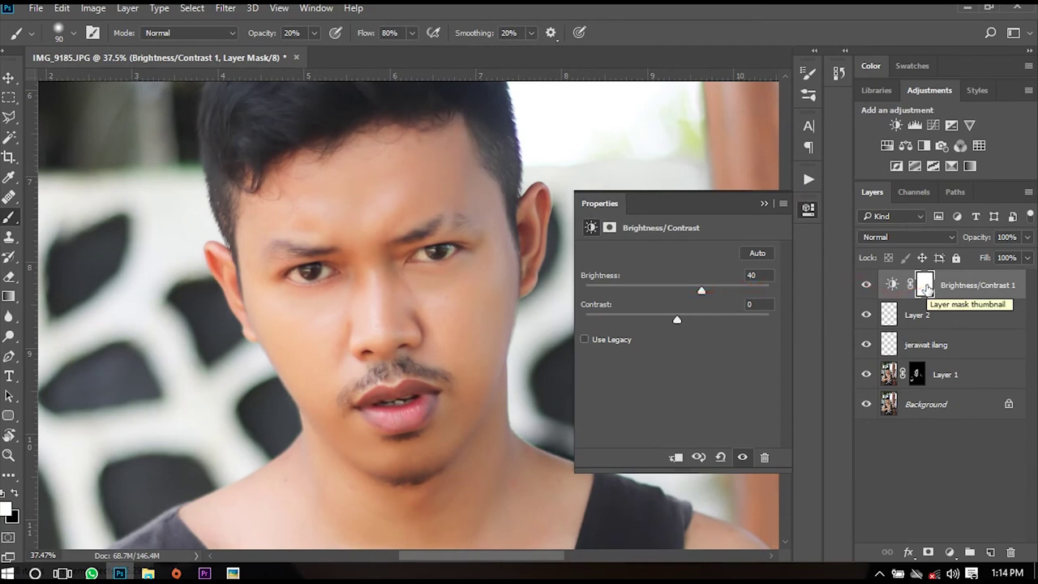
key(ctrl+i)
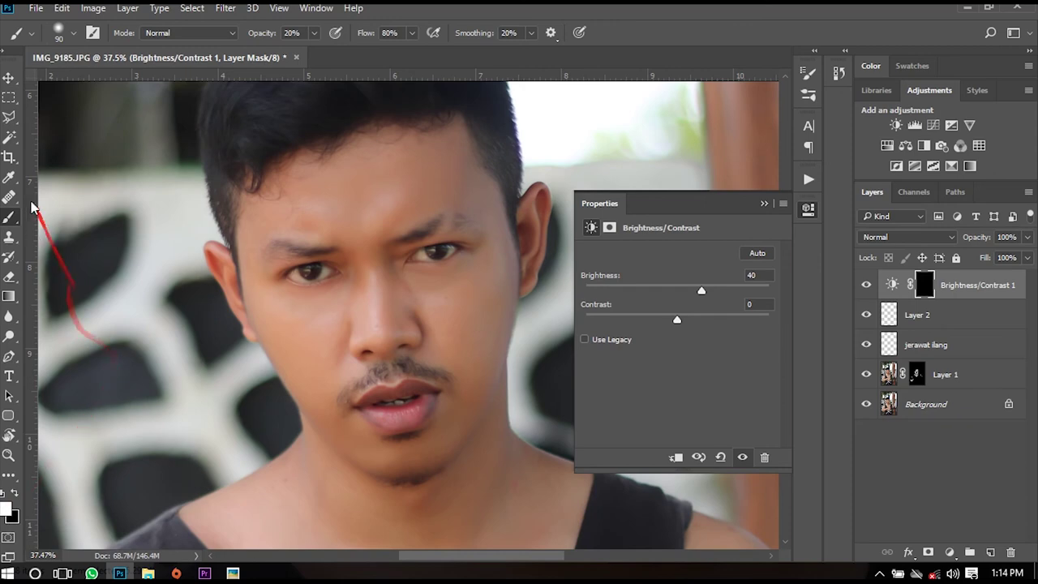
Paint white with a 400px brush over the chin, compare before/after, and collapse Properties
right_click(10, 218)
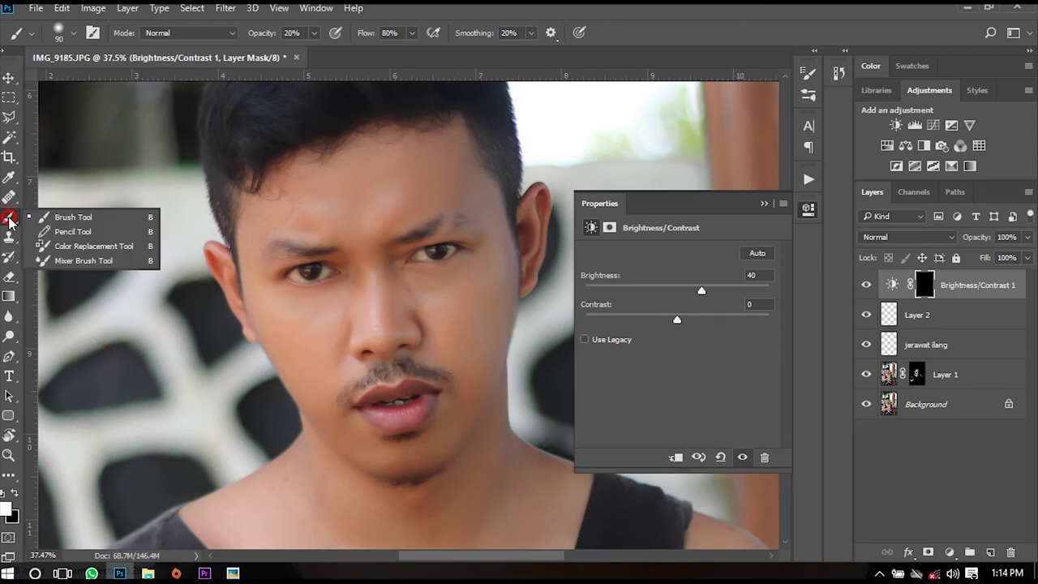
click(61, 217)
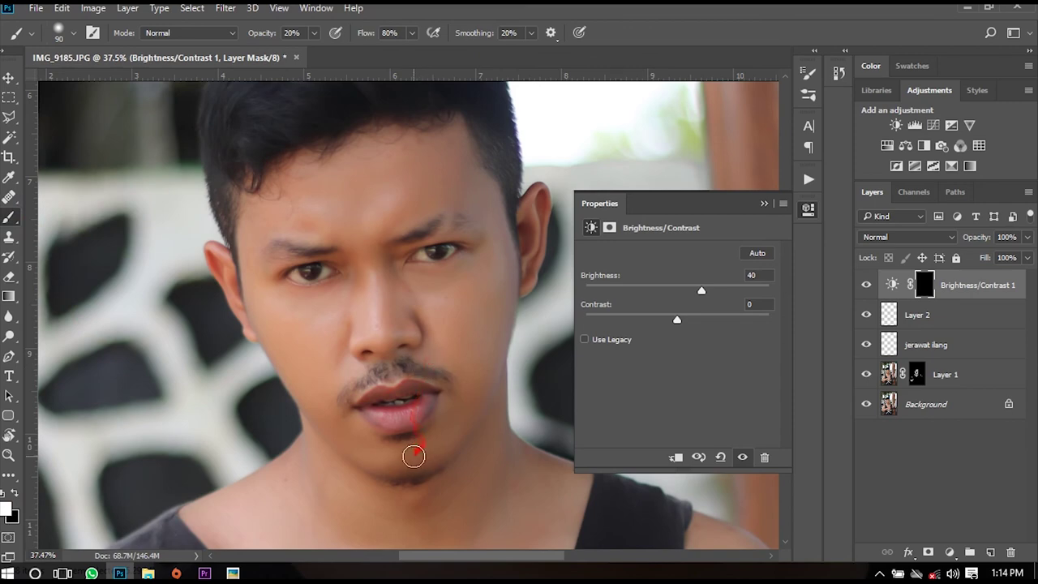
key(bracketright)
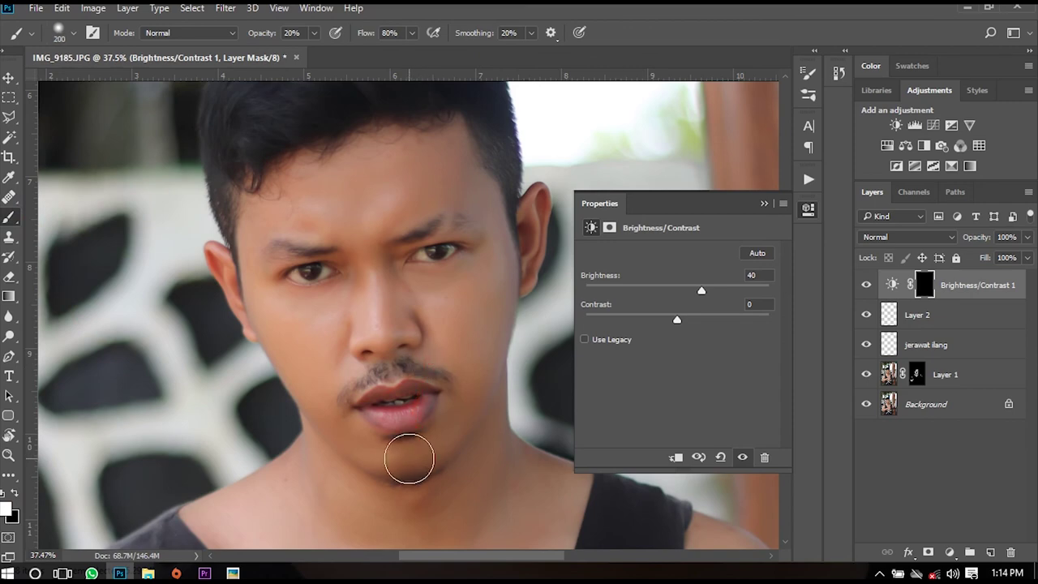
key(bracketright)
key(bracketright)
key(bracketright)
key(bracketright)
key(bracketright)
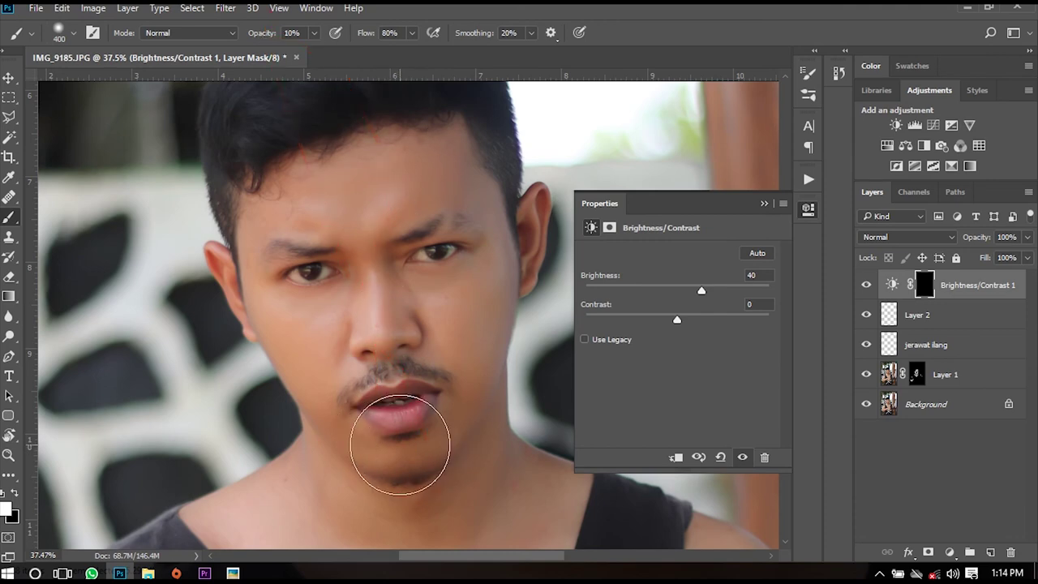
mouse_move(394, 446)
mouse_down()
mouse_move(370, 441)
mouse_move(429, 445)
mouse_move(467, 392)
mouse_move(440, 451)
mouse_move(392, 452)
mouse_move(356, 406)
mouse_move(355, 424)
mouse_move(319, 349)
mouse_move(381, 427)
mouse_move(440, 406)
mouse_up()
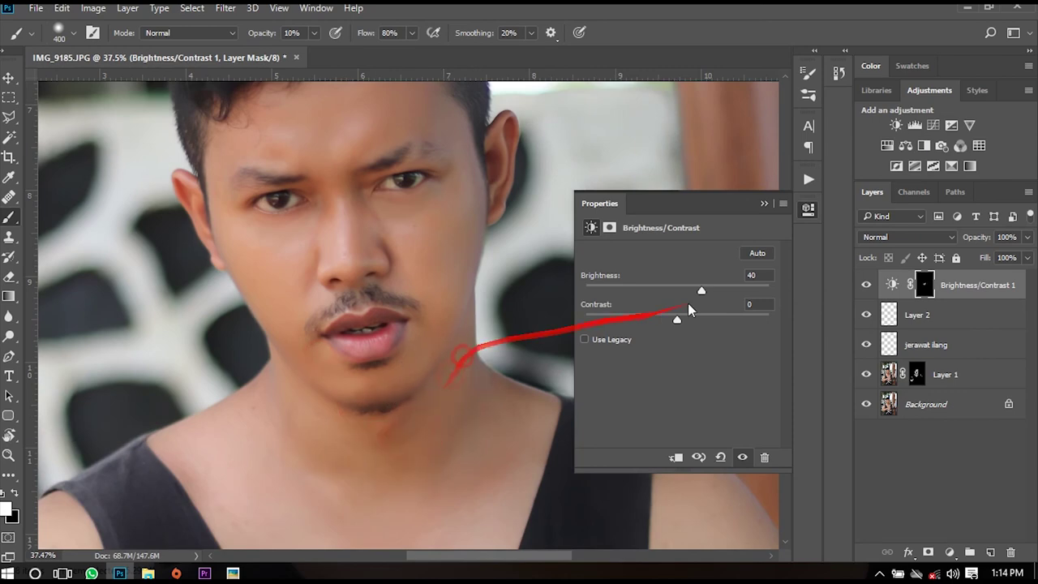
click(866, 284)
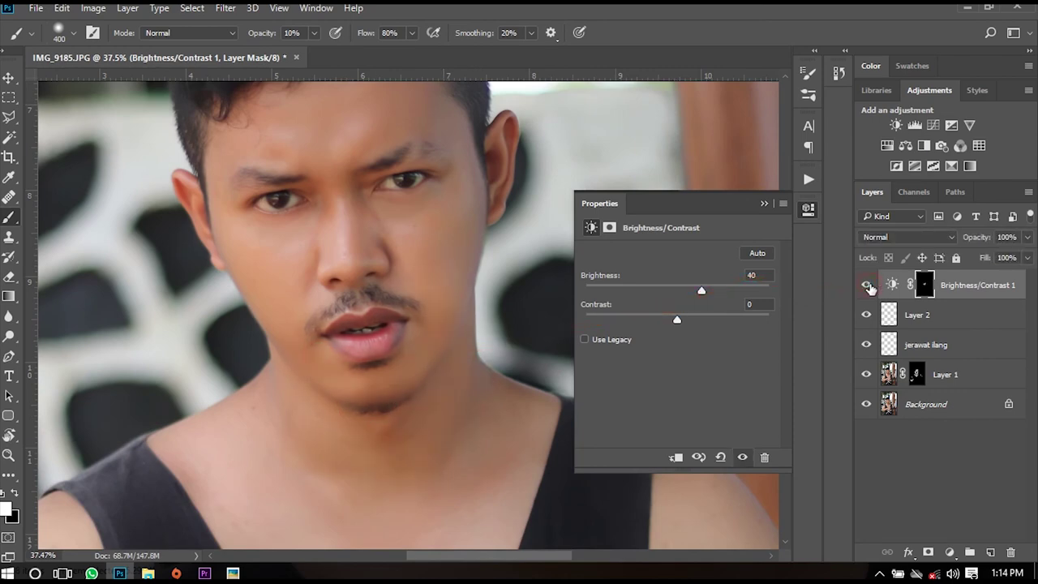
click(866, 285)
scroll(511, 341, down, 2)
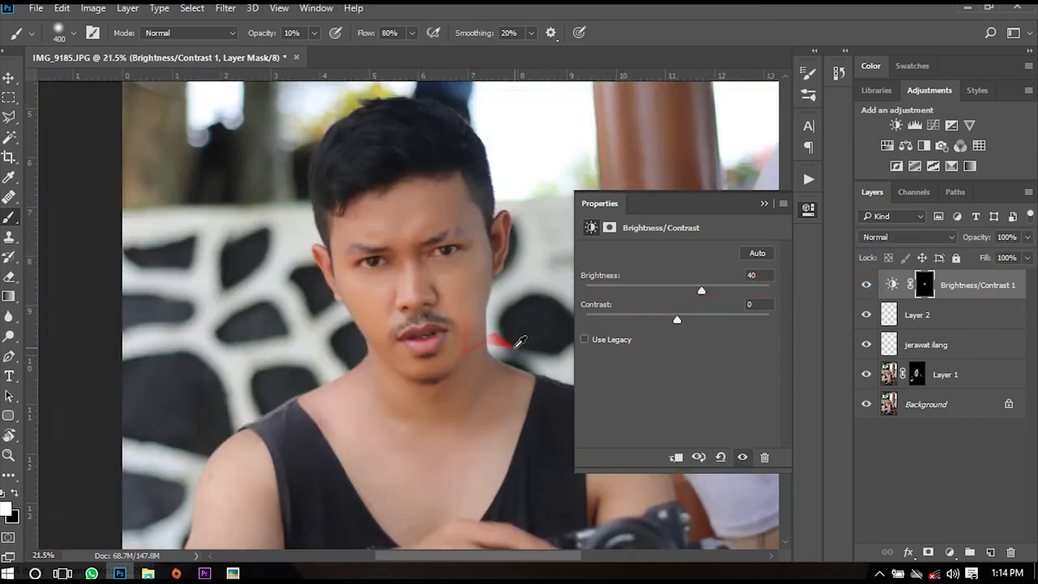
scroll(513, 364, down, 2)
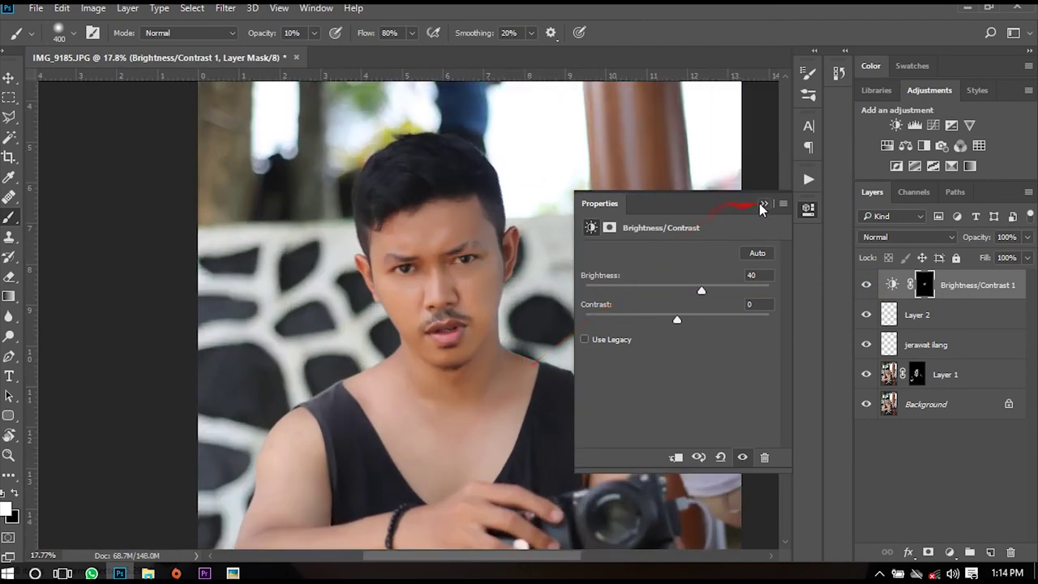
click(762, 203)
scroll(471, 364, up, 2)
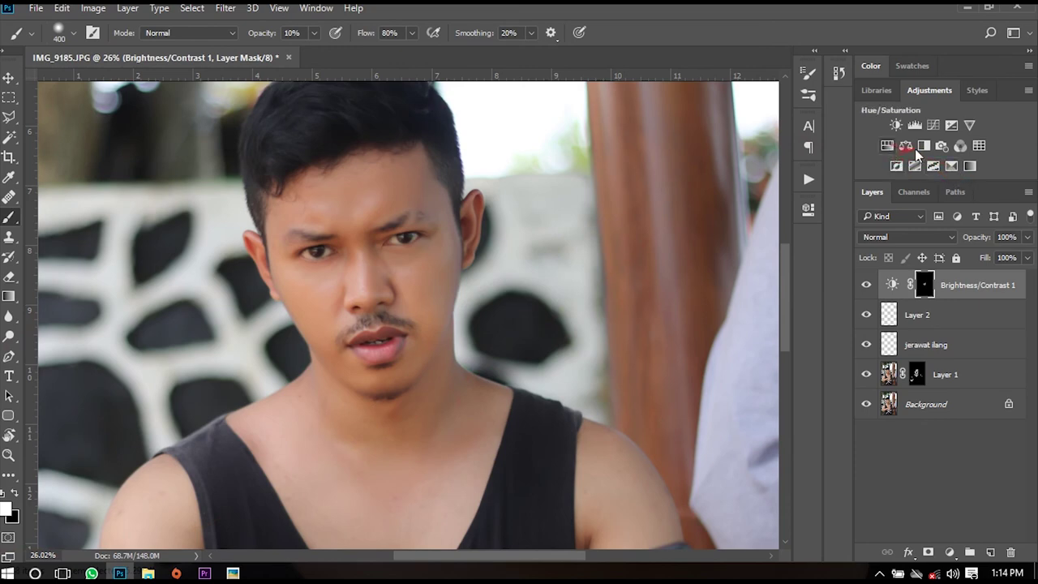
Create Selective Color 1 targeting Yellows with Cyan +22 and Black -51
click(951, 166)
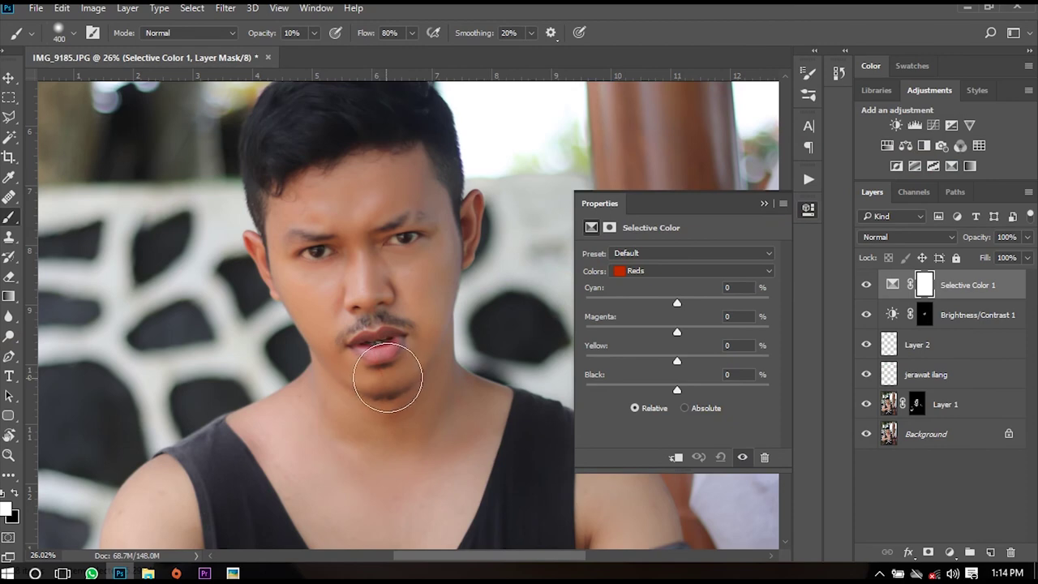
click(624, 273)
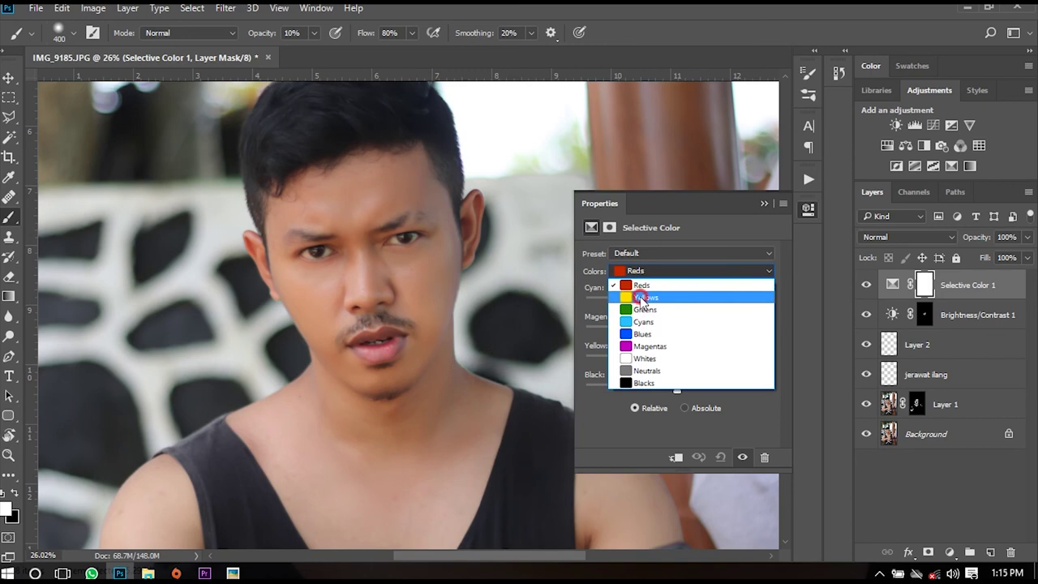
click(642, 299)
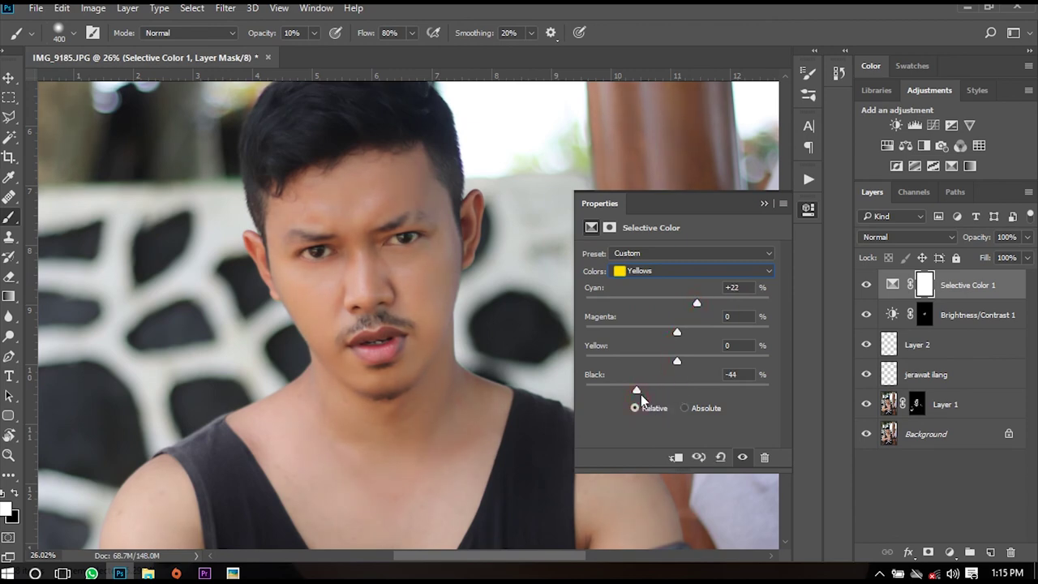
drag(637, 391, 631, 391)
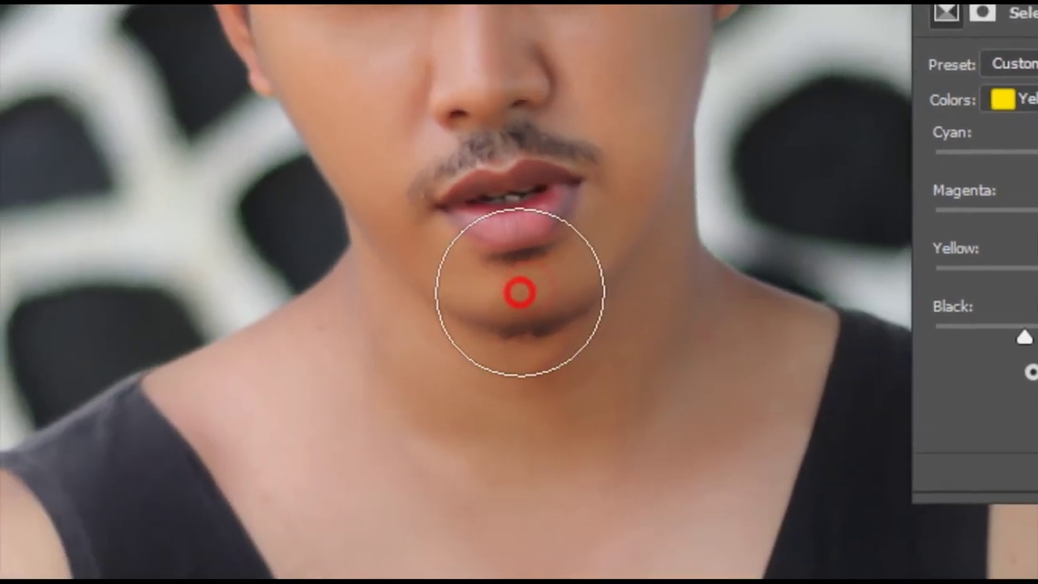
Paint white on the Selective Color mask over the chin and neck
mouse_move(541, 301)
mouse_down()
mouse_move(494, 283)
mouse_move(535, 273)
mouse_up()
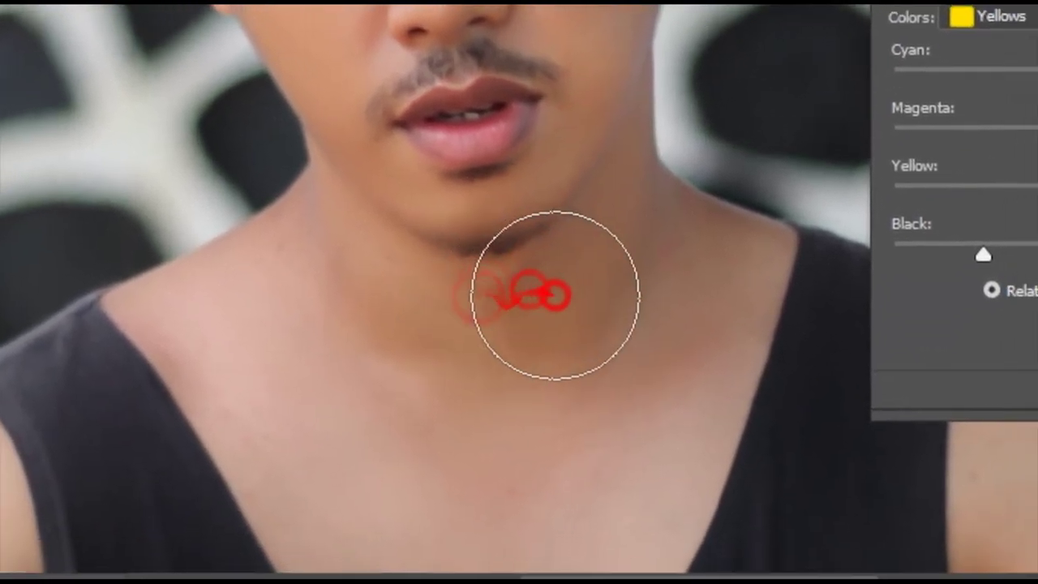
mouse_move(491, 323)
mouse_down()
mouse_move(541, 270)
mouse_move(558, 319)
mouse_move(370, 341)
mouse_up()
drag(498, 283, 621, 239)
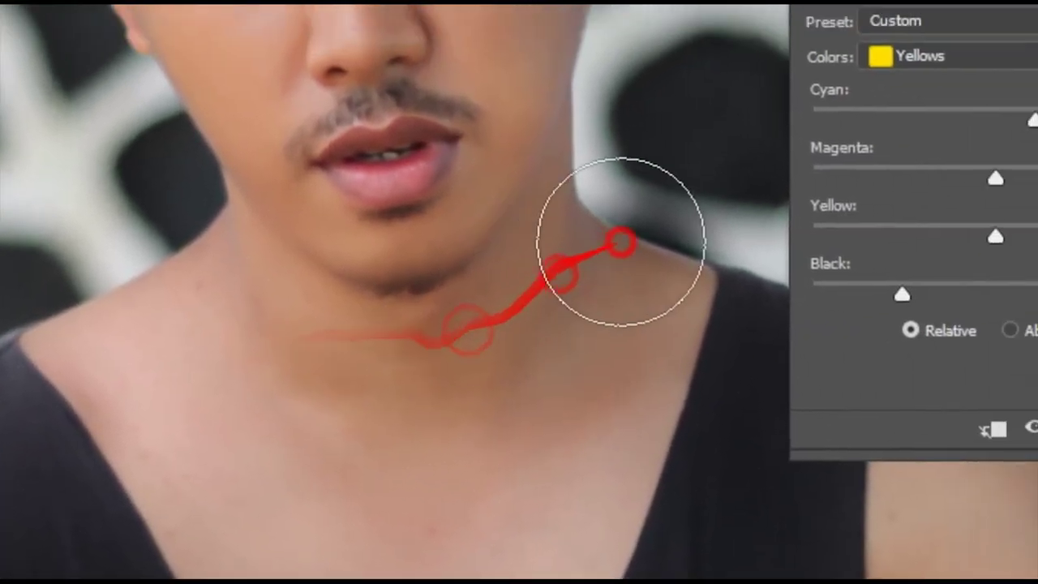
mouse_move(559, 272)
mouse_down()
mouse_move(516, 297)
mouse_move(543, 270)
mouse_up()
click(522, 289)
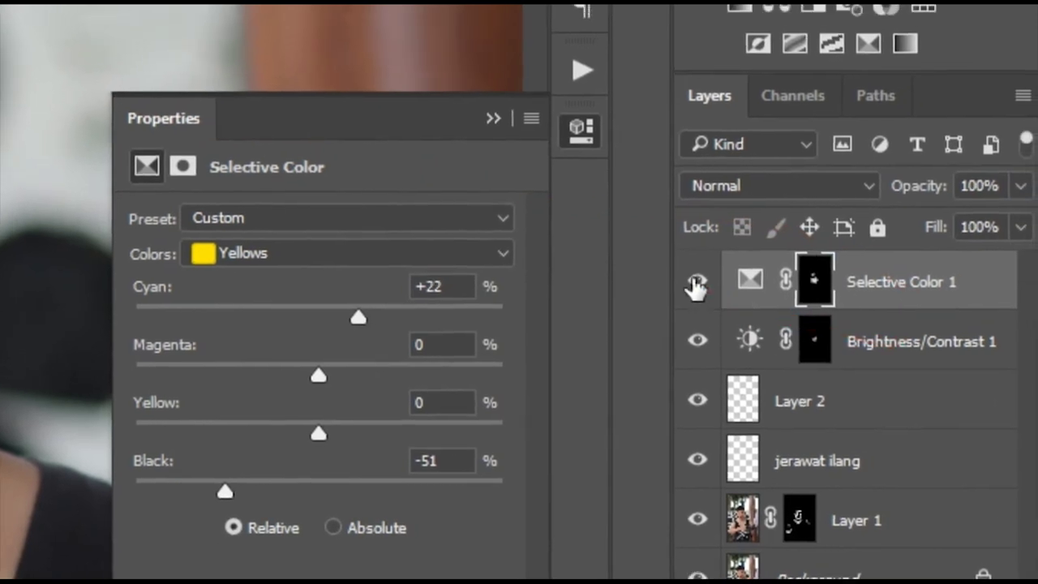
Toggle the layer to compare, dab more correction nearby, and collapse Properties
click(689, 299)
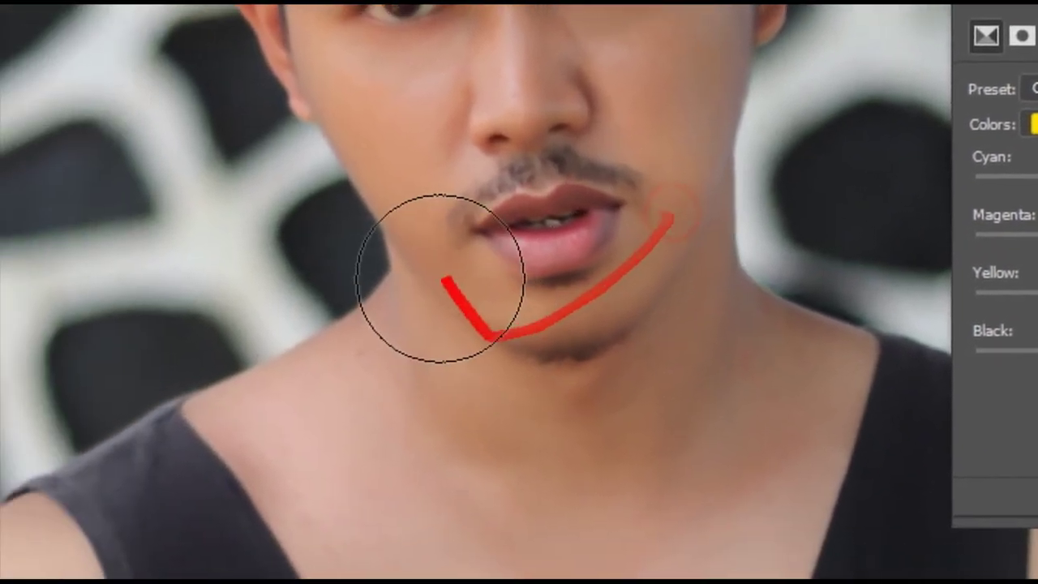
click(484, 195)
click(571, 374)
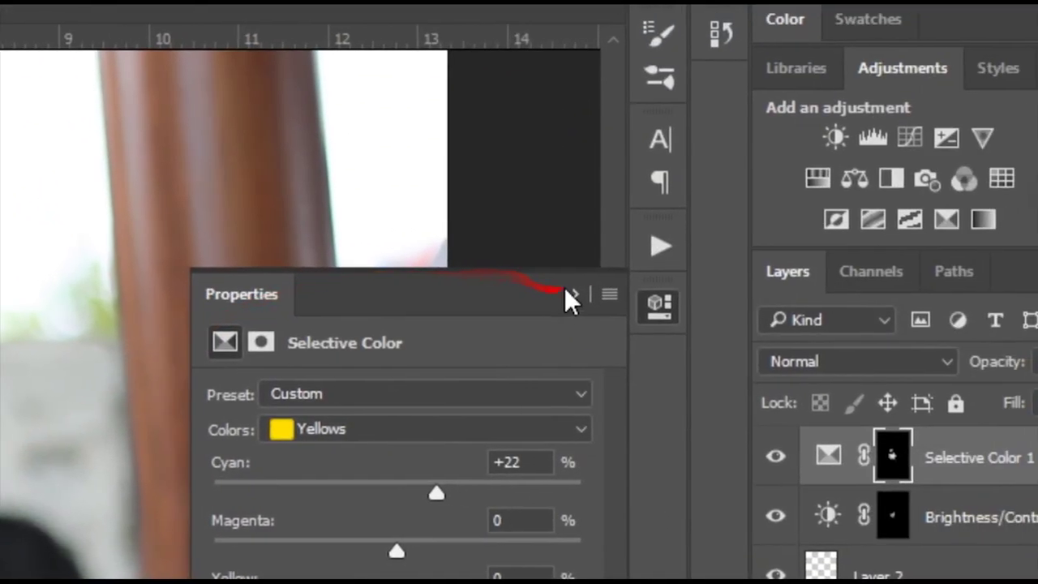
click(570, 295)
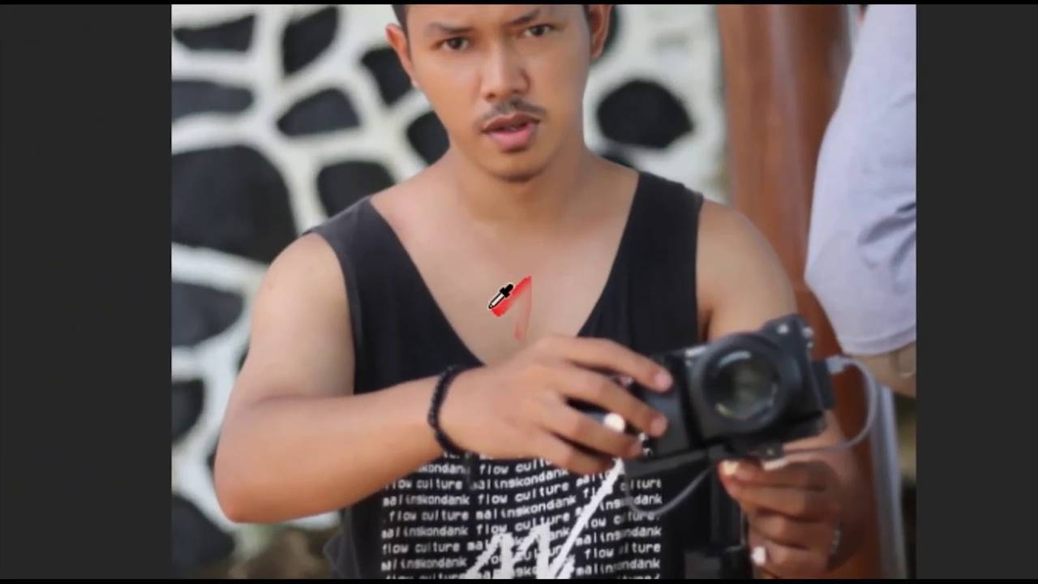
click(442, 275)
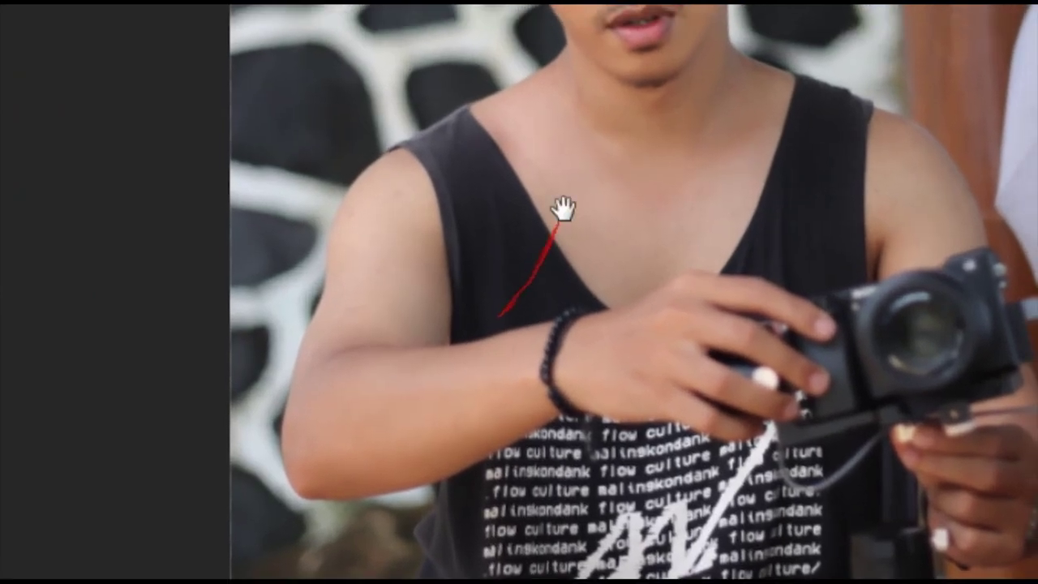
drag(563, 209, 549, 341)
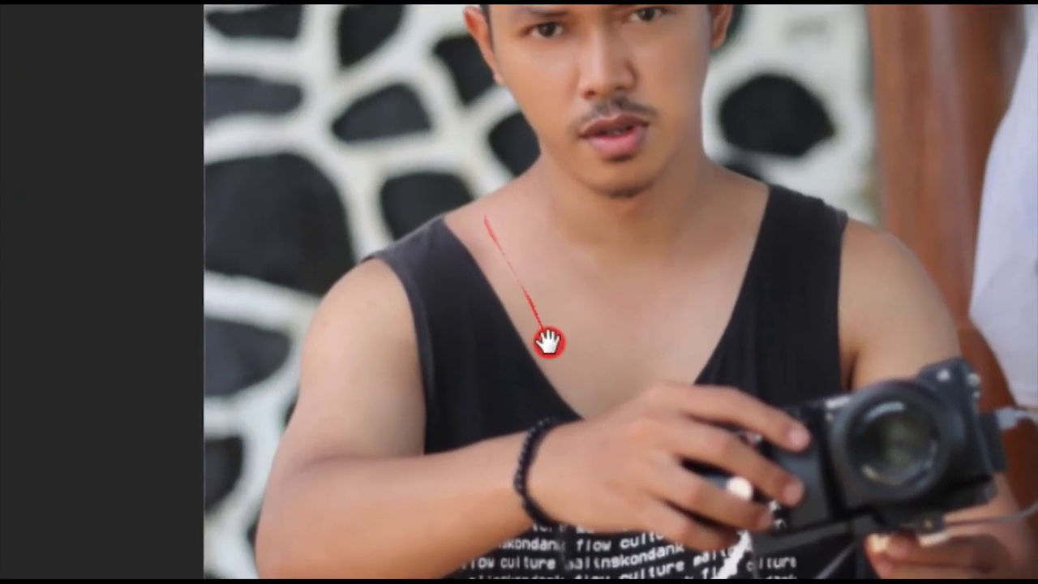